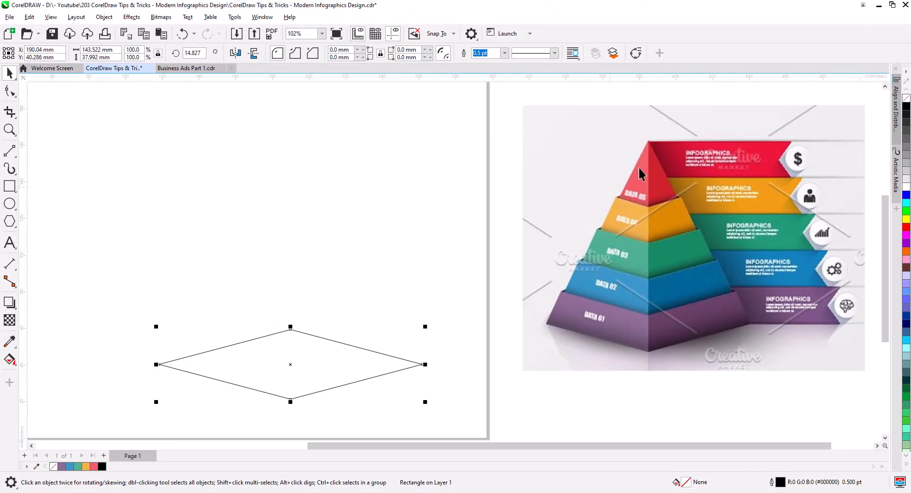
- Copy the diamond upward and repeat the duplication to make a vertical stack of five evenly spaced, overlapping diamonds
left_click_drag(291, 399, 291, 369)
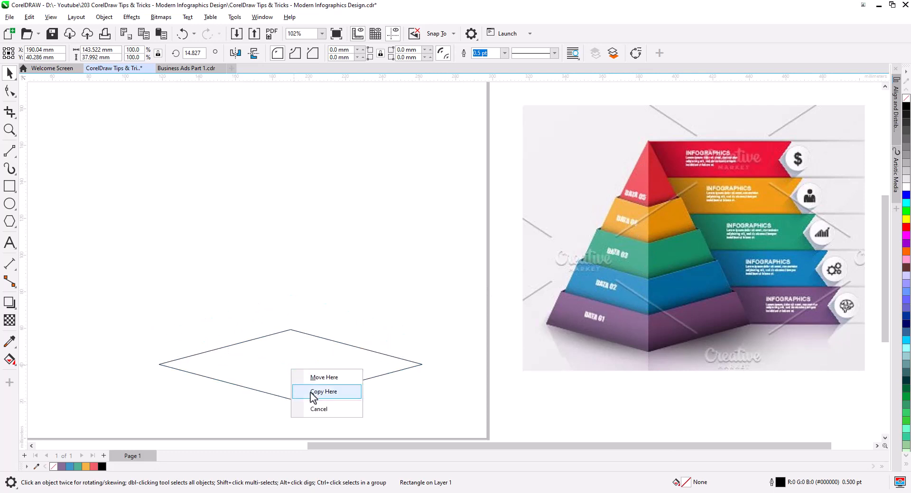
left_click(311, 393)
key("ctrl+d")
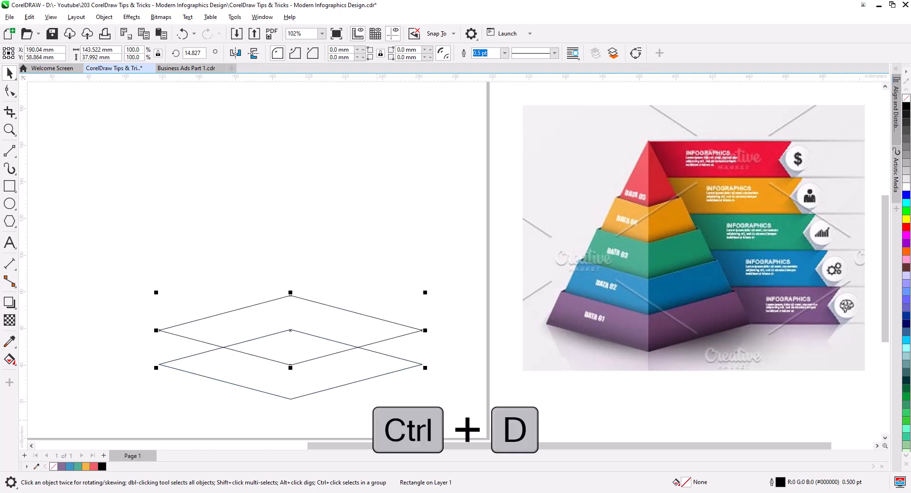
key("ctrl+d")
key("ctrl+d")
key("ctrl+d")
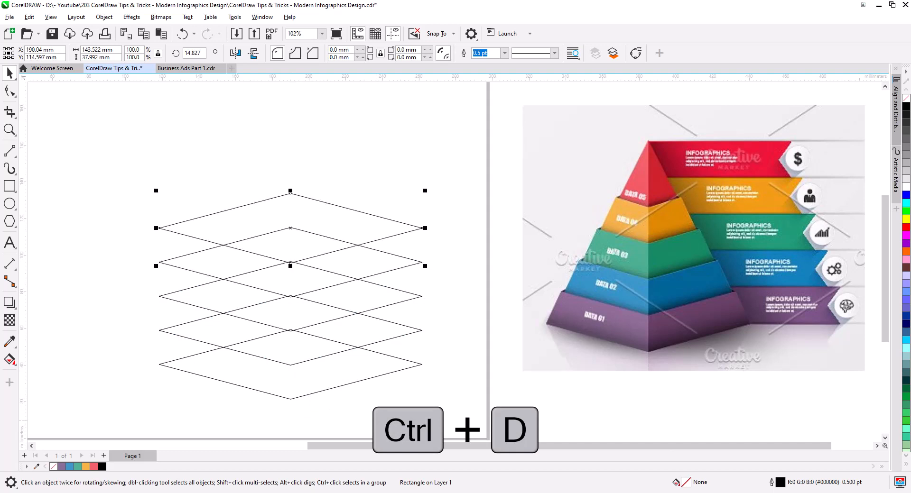
left_click(388, 414)
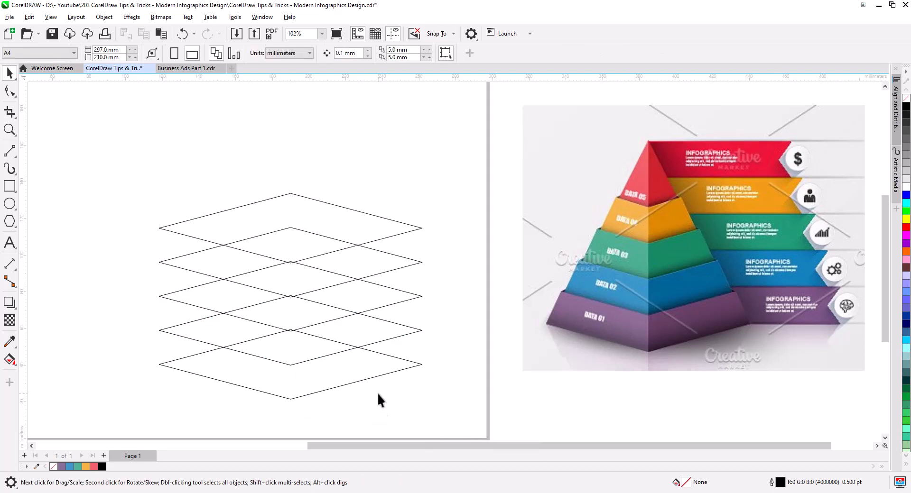
- Scale the second diamond from the bottom to 80% and the third from the bottom to 60%
left_click(372, 345)
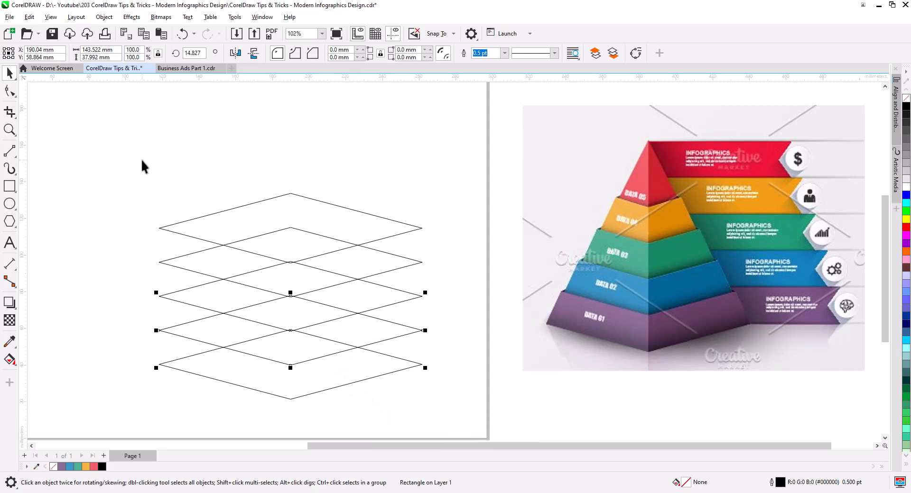
left_click(131, 50)
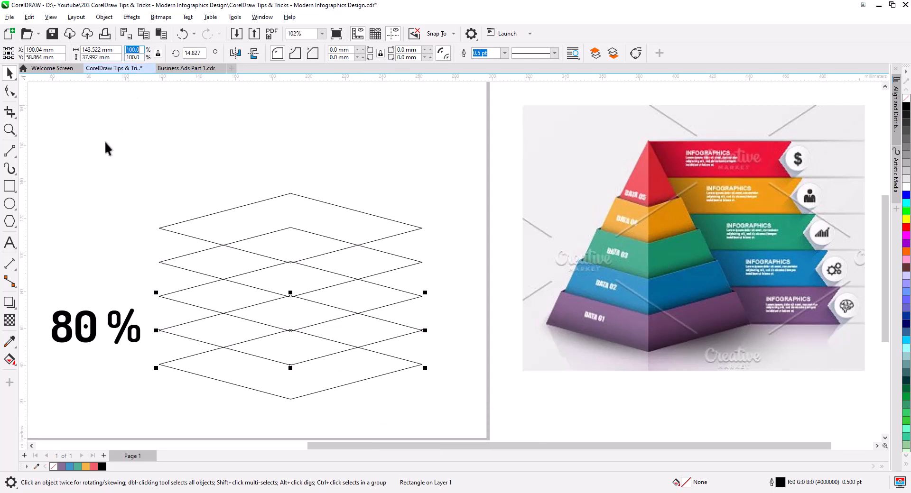
type("80")
key("Return")
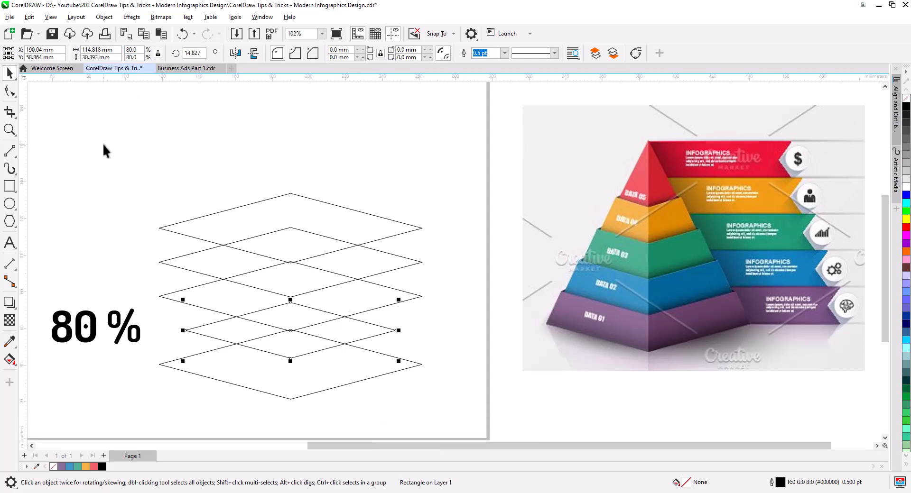
left_click(212, 289)
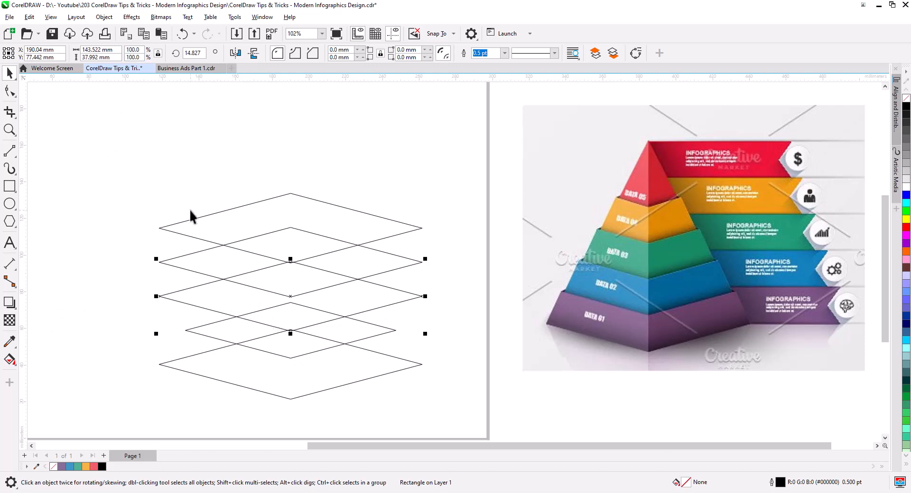
left_click(132, 49)
type("60")
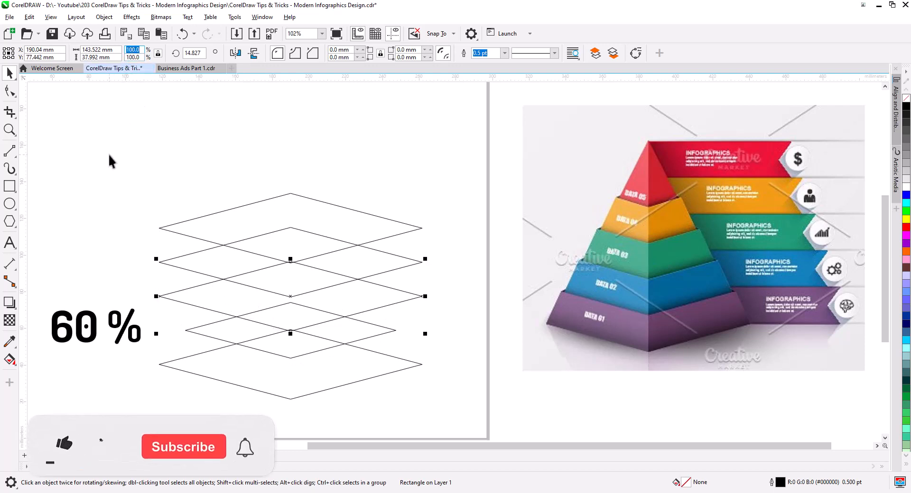
key("Return")
- Scale the fourth diamond from the bottom to 40% and the topmost diamond to 20%
left_click(180, 256)
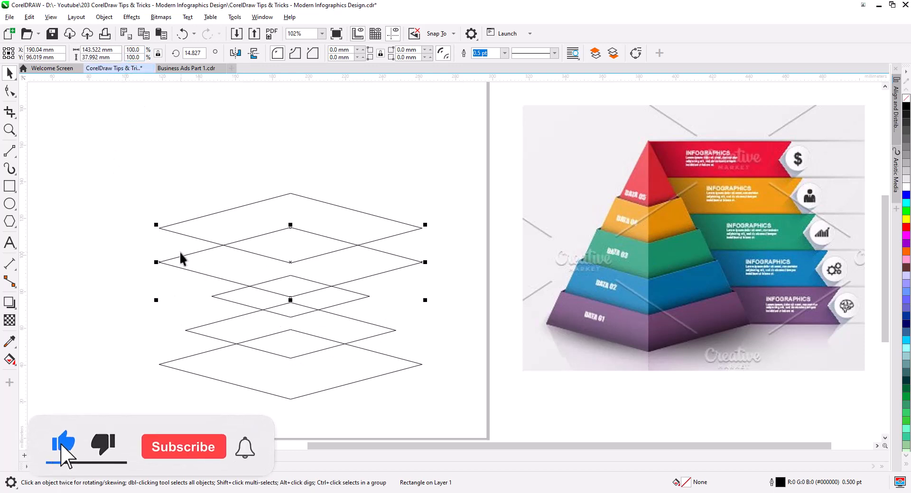
left_click(131, 50)
type("40")
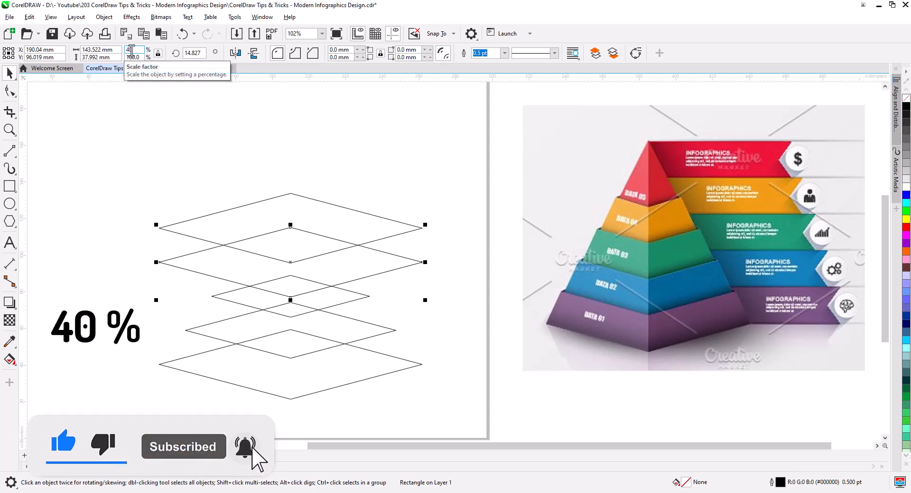
key("Return")
left_click(293, 207)
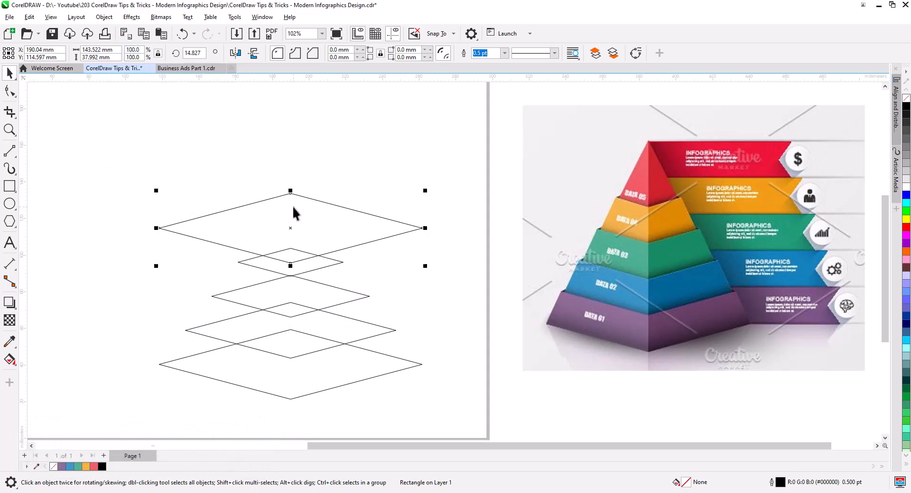
left_click(131, 50)
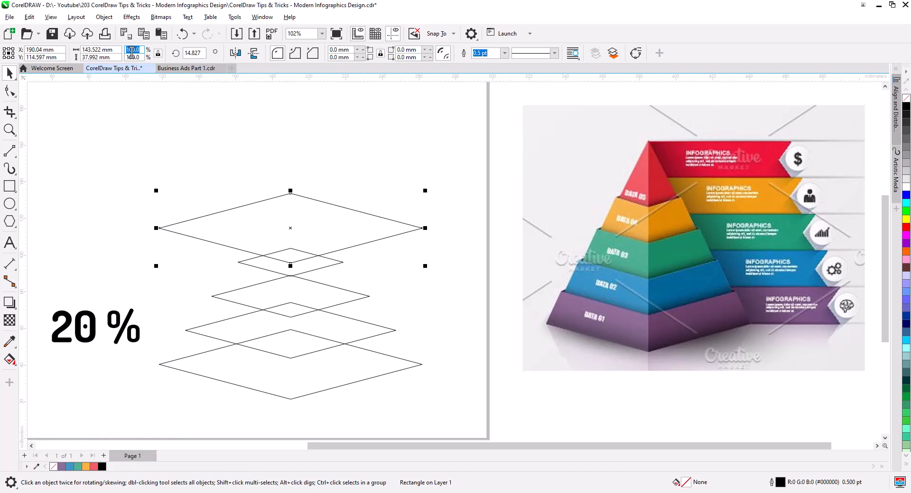
type("20")
key("Return")
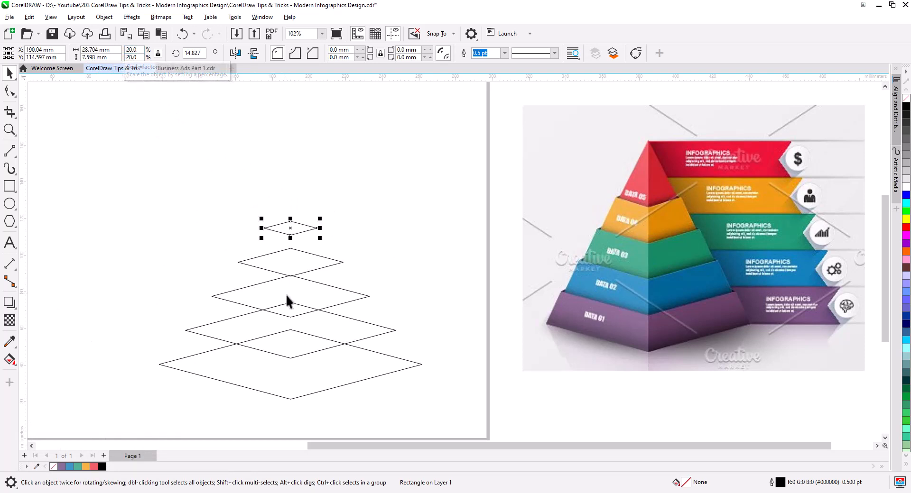
- Copy the two lowest diamonds downward so the smaller copy's bottom corner meets the original large diamond's, and delete that smaller copy
left_click_drag(368, 324, 364, 242)
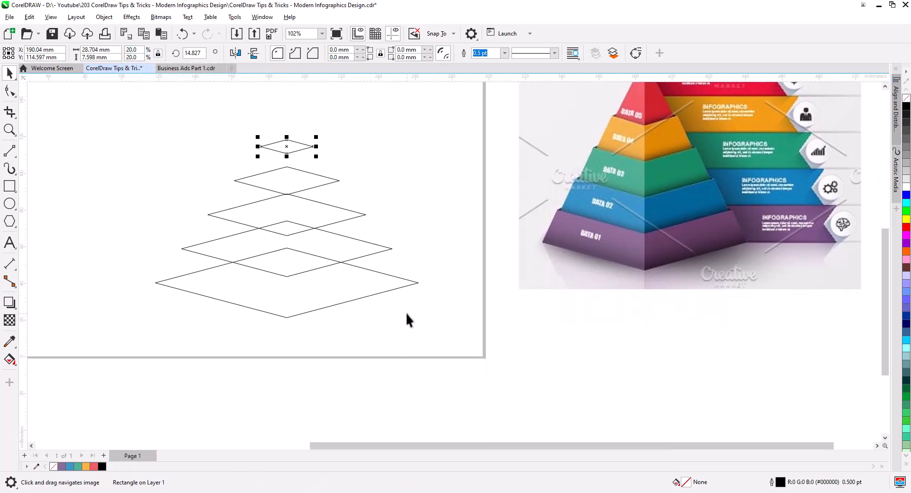
left_click(306, 272)
left_click(314, 309, "shift")
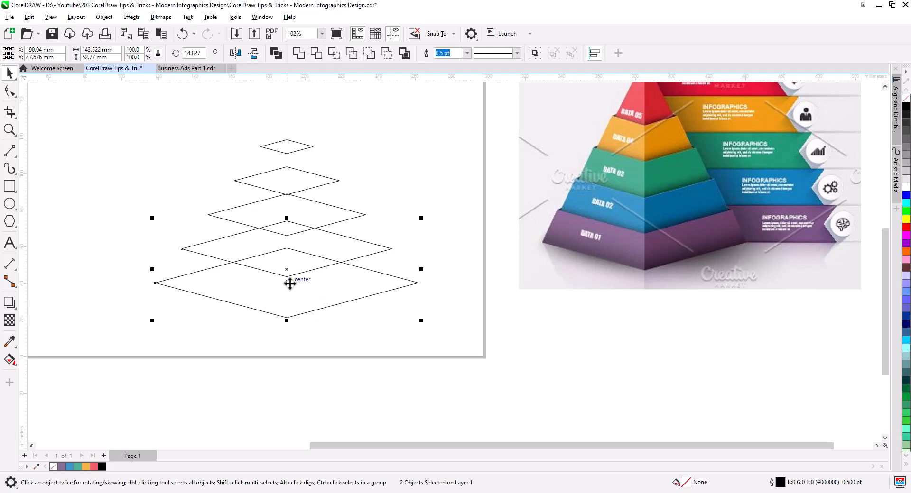
left_click_drag(288, 279, 288, 319)
left_click(319, 340)
left_click(384, 283)
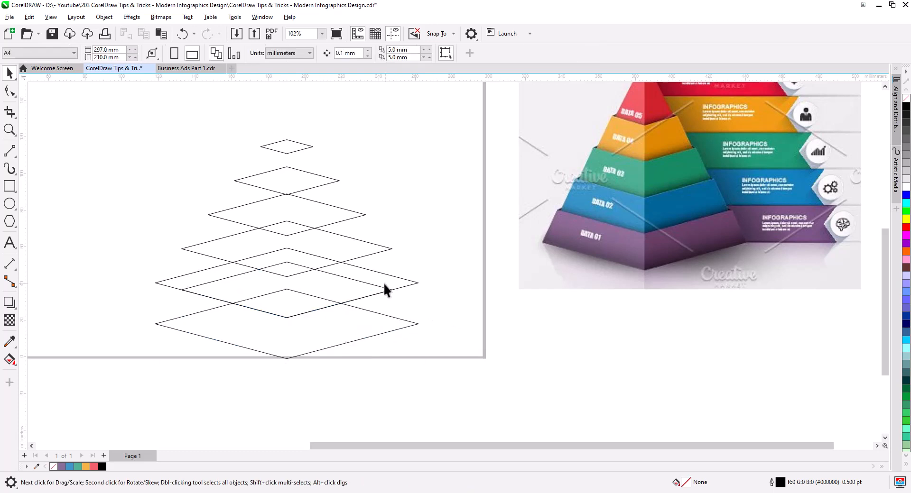
left_click(378, 286)
- Scale the new lowest diamond of the stack to 120%
left_click(391, 364)
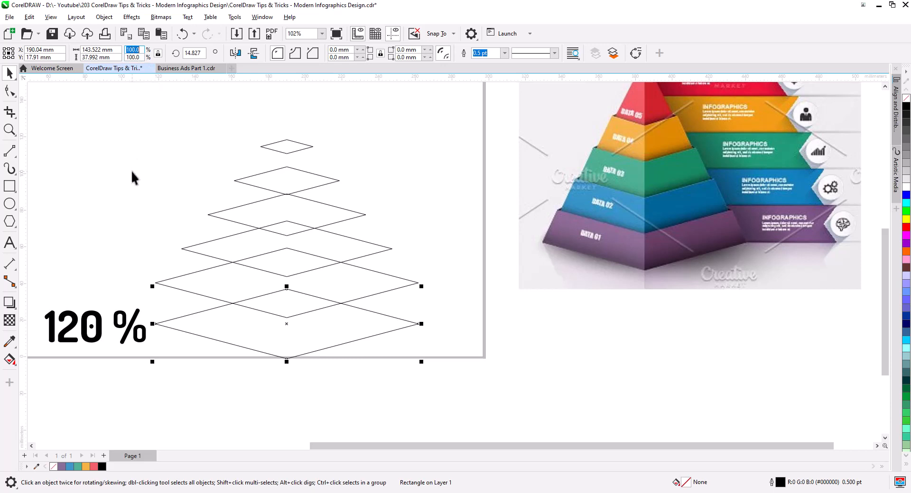
type("120")
key("Return")
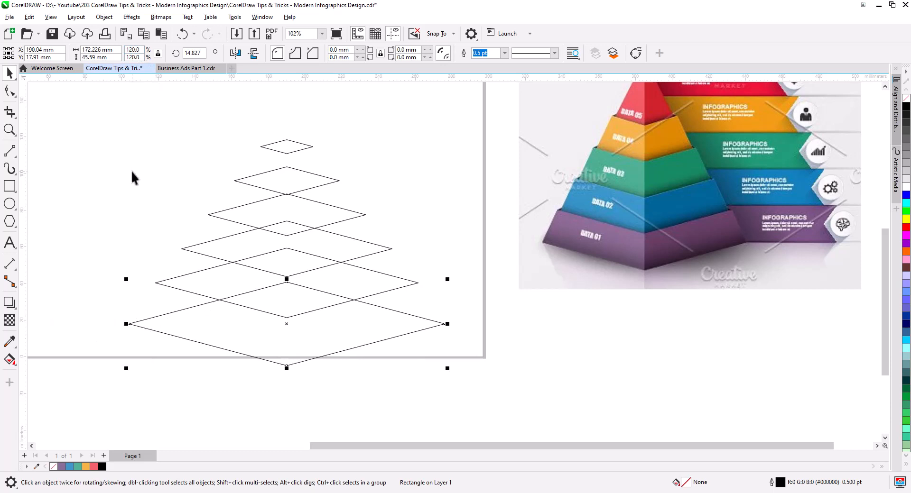
left_click(126, 244)
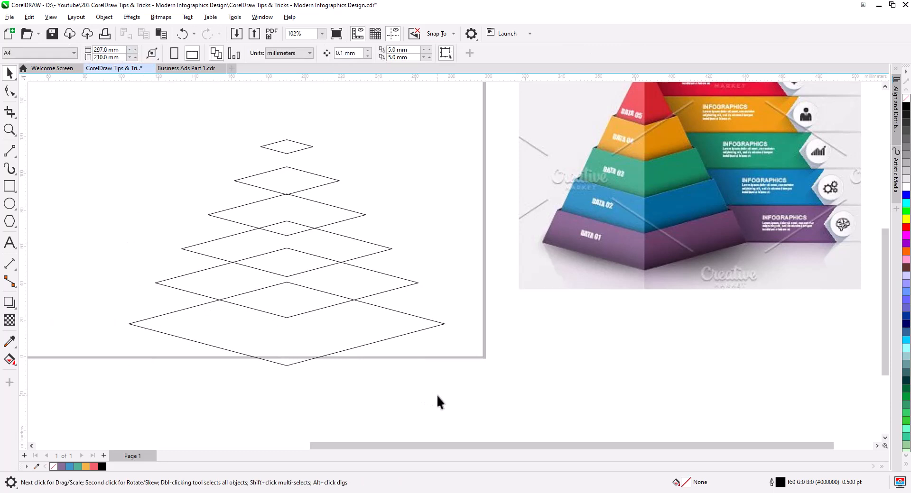
- Move all six diamonds straight up about 15 mm so that the whole stack lies within the page
left_click_drag(137, 109, 105, 104)
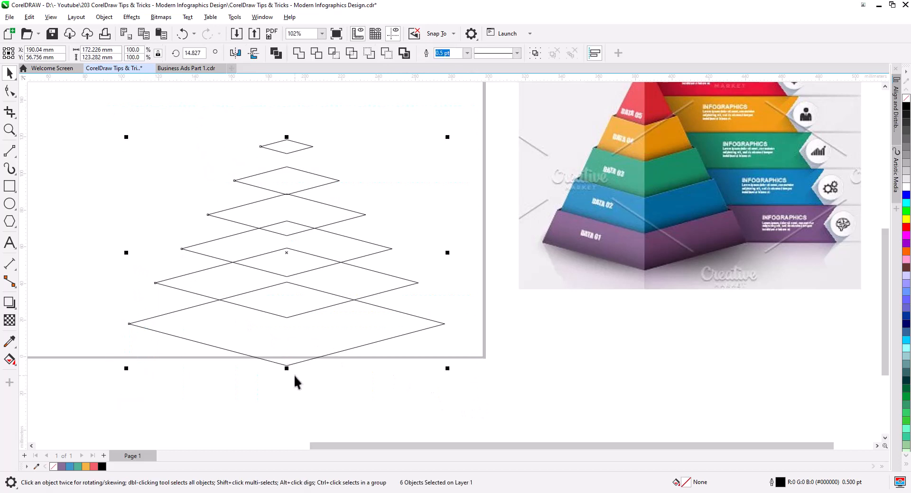
left_click_drag(290, 367, 288, 340)
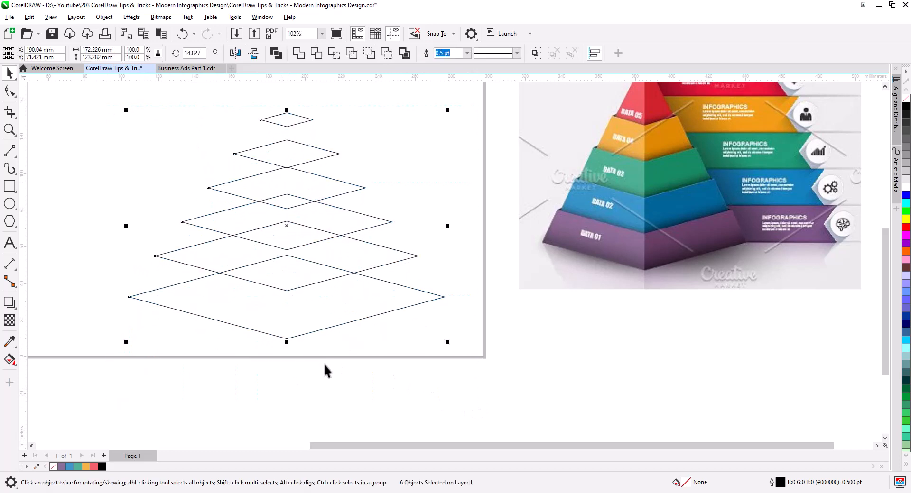
left_click(353, 374)
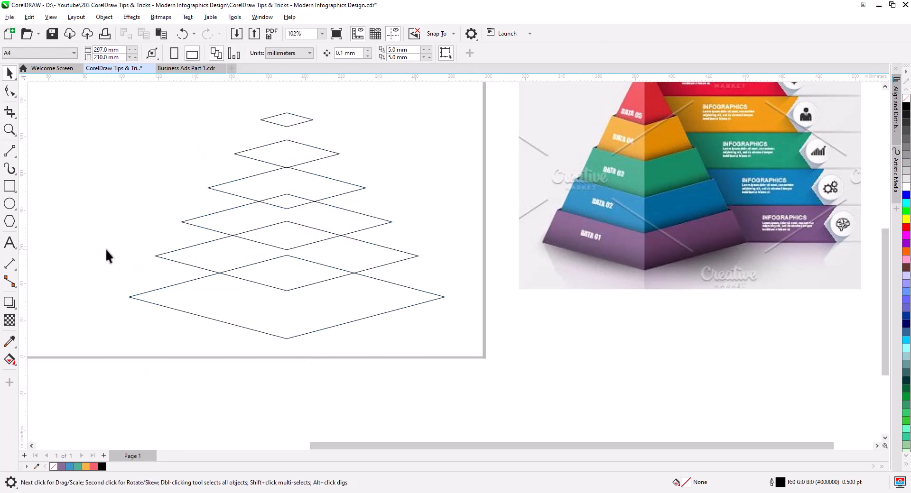
- Draw three straight lines joining the left, front and right corners of the two lowest diamonds
left_click(10, 151)
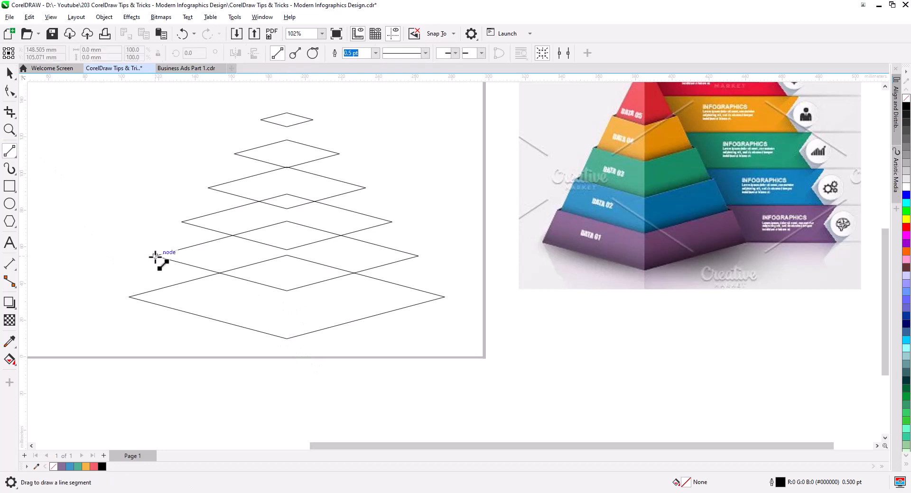
left_click_drag(155, 257, 129, 297)
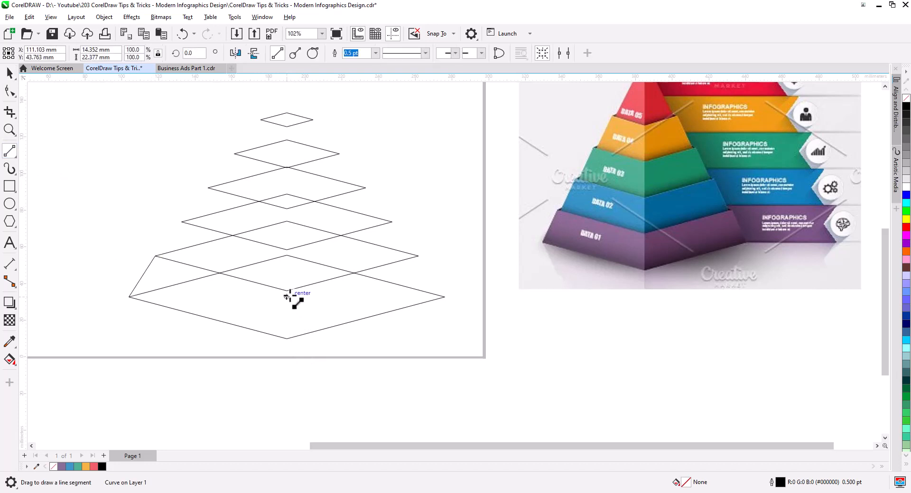
left_click_drag(287, 291, 286, 339)
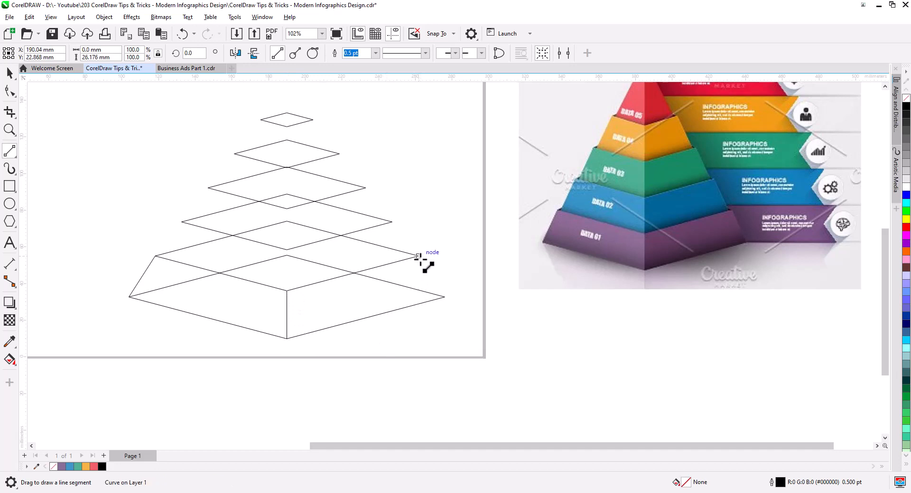
left_click_drag(418, 256, 445, 297)
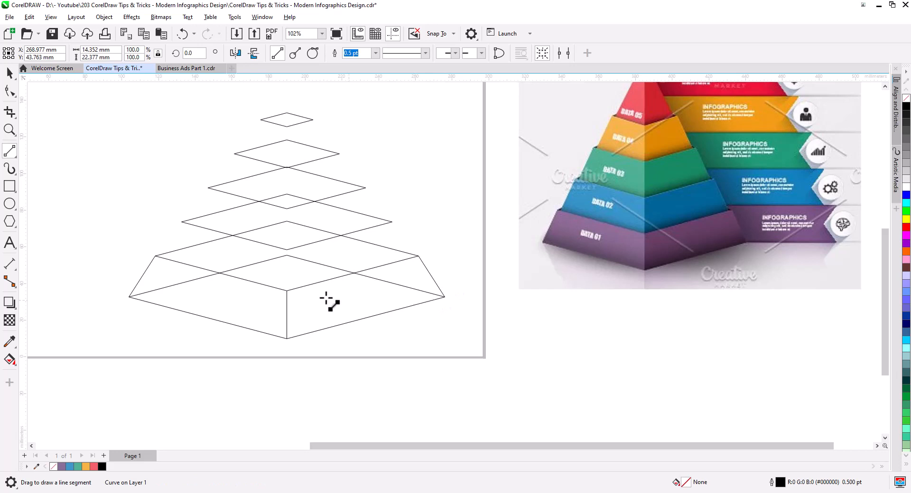
left_click(10, 73)
left_click(388, 373)
- Duplicate the second diamond from the bottom in place and scale the copy to 98%
scroll(376, 291, "up", 2)
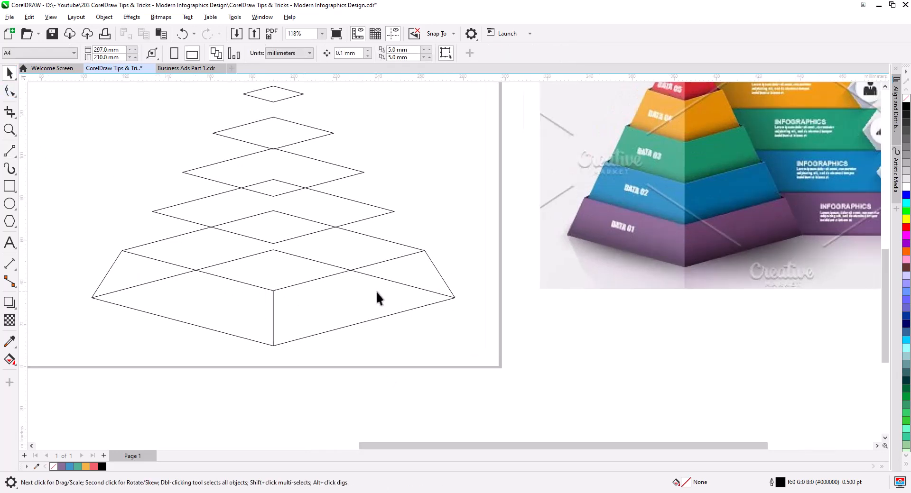
left_click_drag(354, 318, 450, 339)
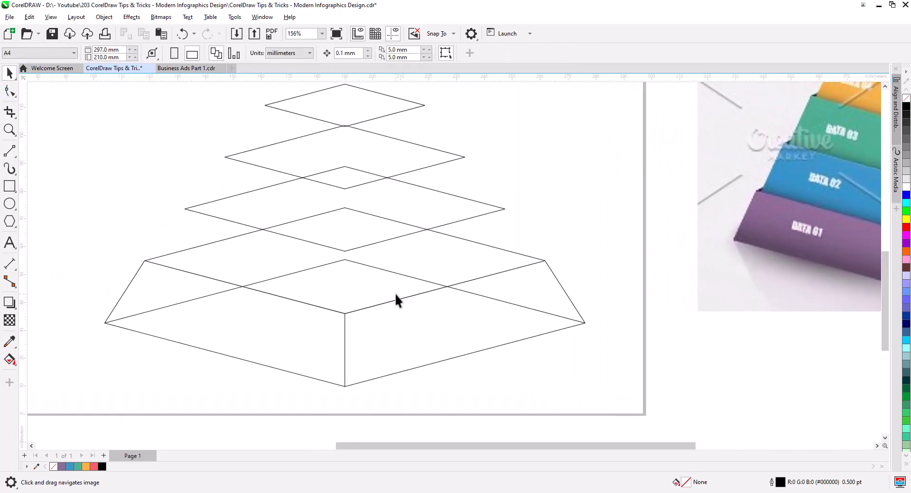
left_click(465, 279)
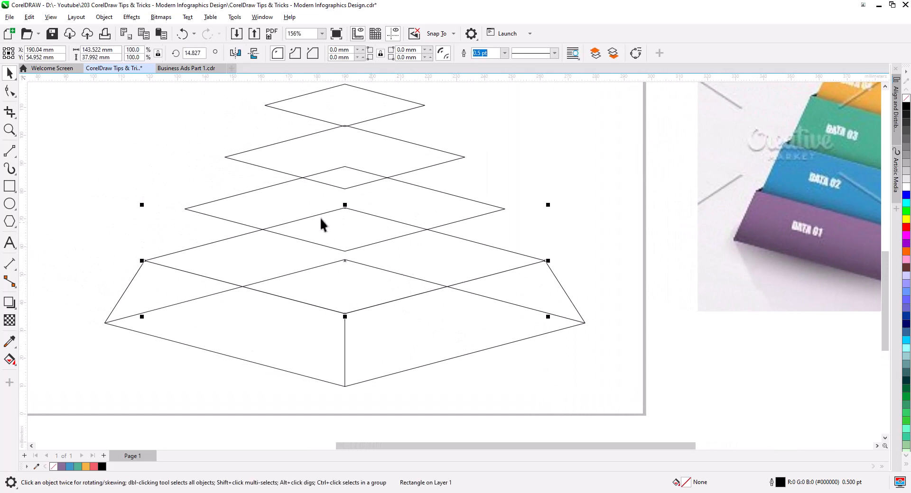
left_click(143, 34)
left_click(161, 35)
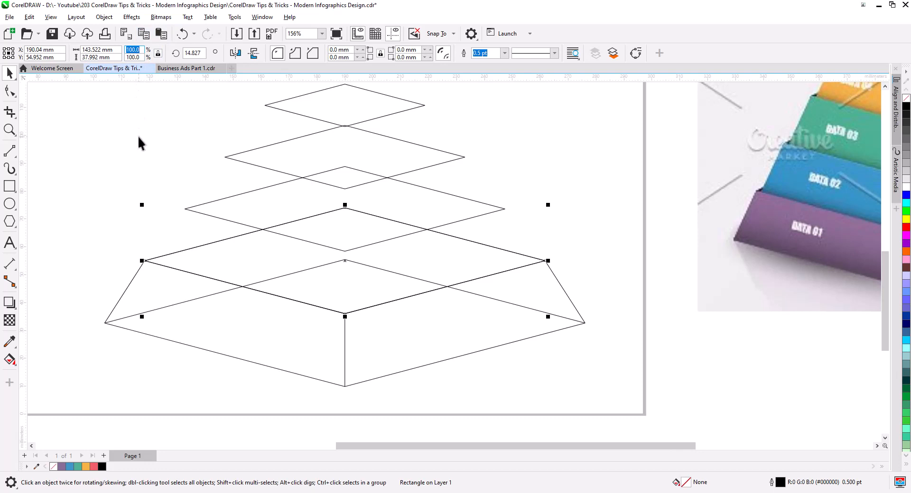
type("98")
key("Return")
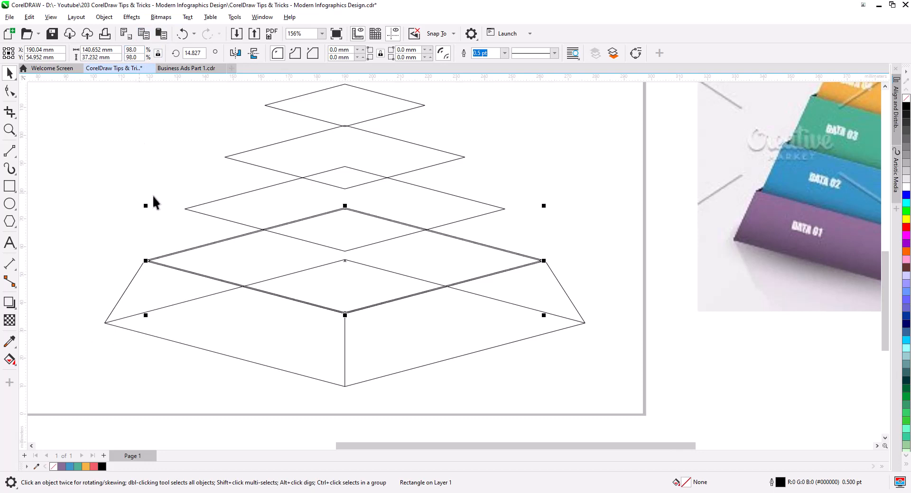
- Scale the third diamond from the bottom of the stack to 78%
scroll(198, 237, "up", 3)
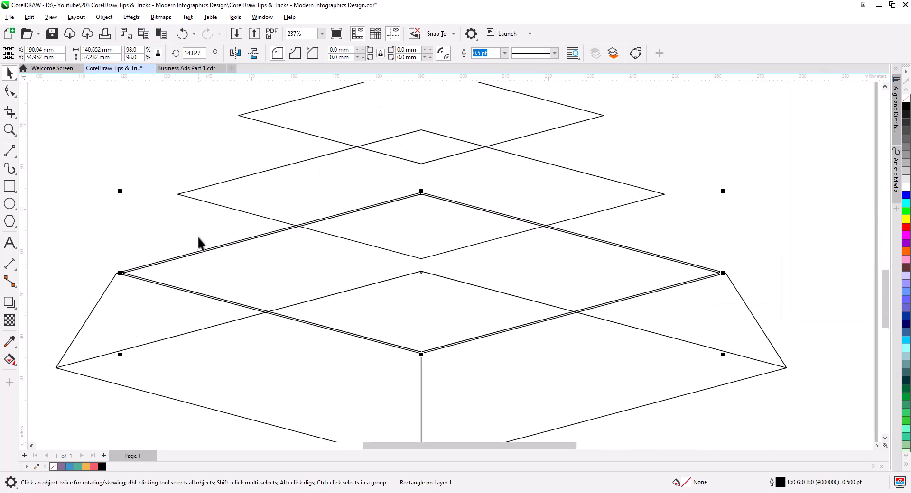
left_click(228, 195)
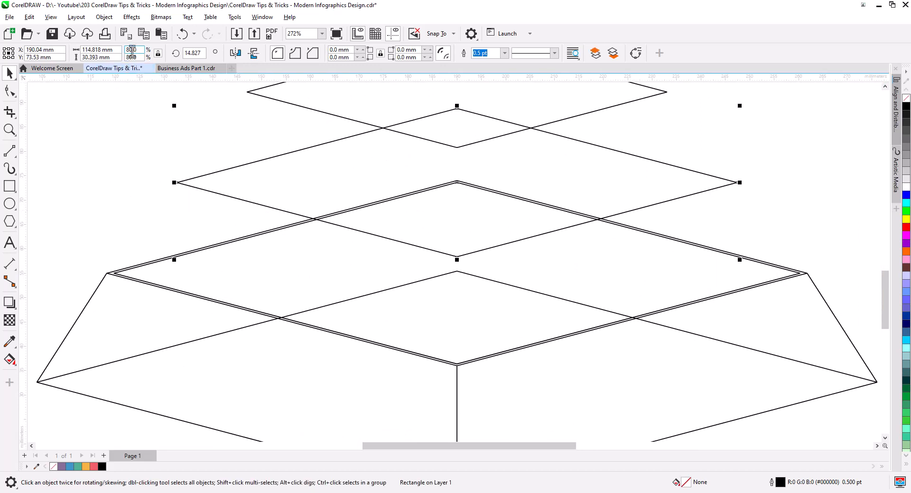
type("79")
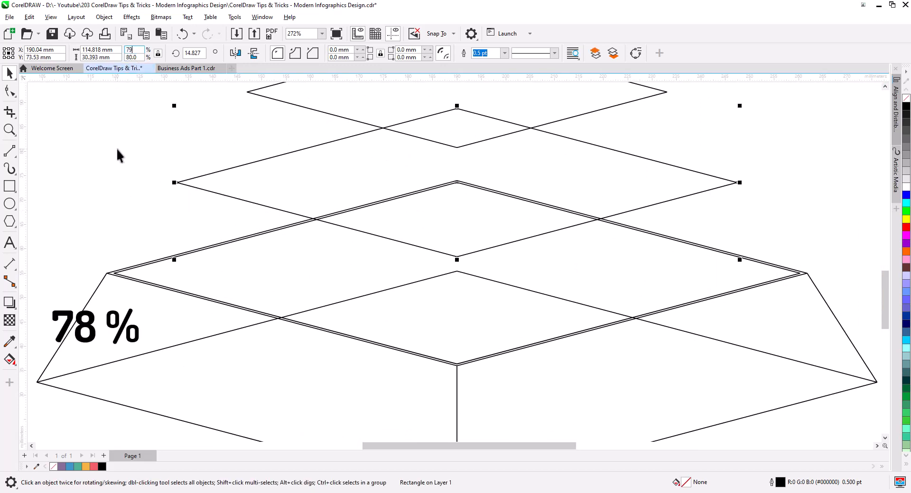
key("BackSpace")
type("8")
key("Return")
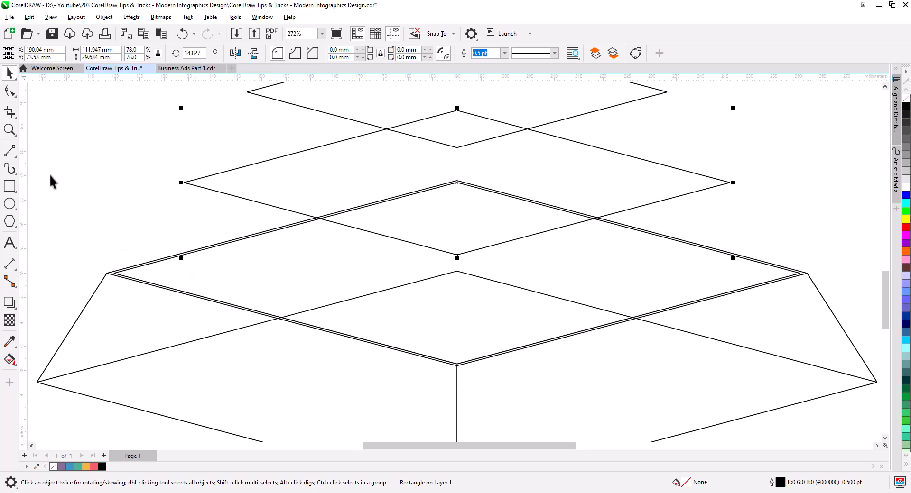
- Draw three straight lines joining the left, front and right corners of the 78% diamond to the 98% diamond below
left_click(9, 153)
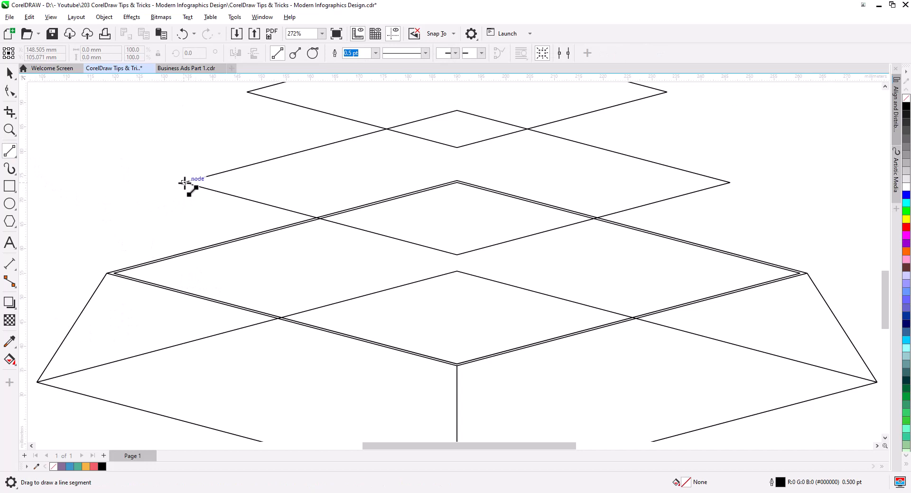
left_click_drag(184, 182, 114, 273)
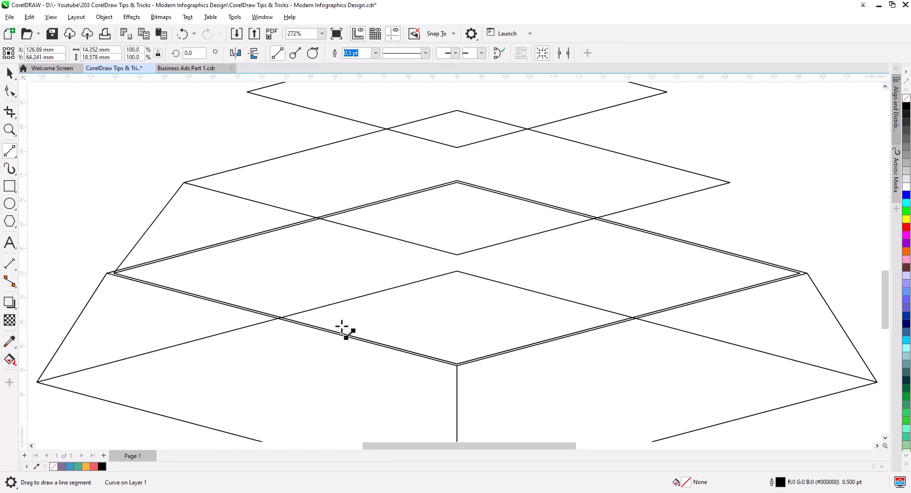
left_click_drag(457, 255, 456, 363)
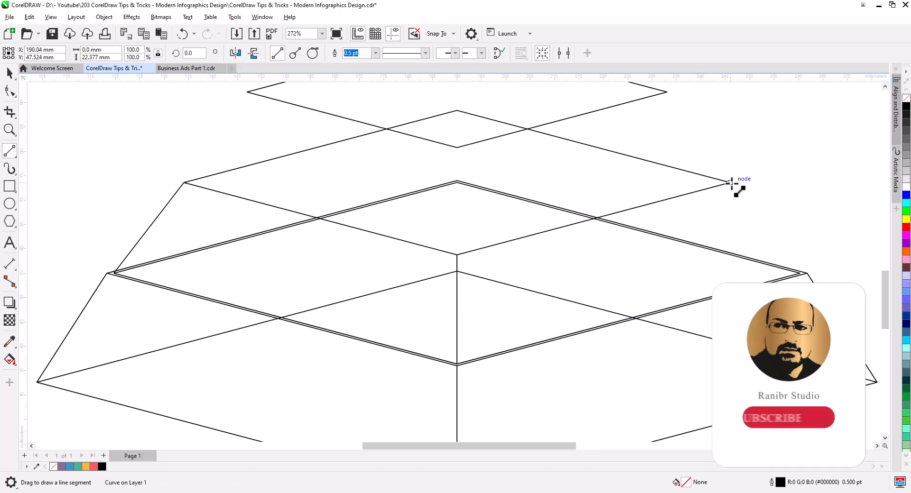
left_click_drag(729, 182, 801, 273)
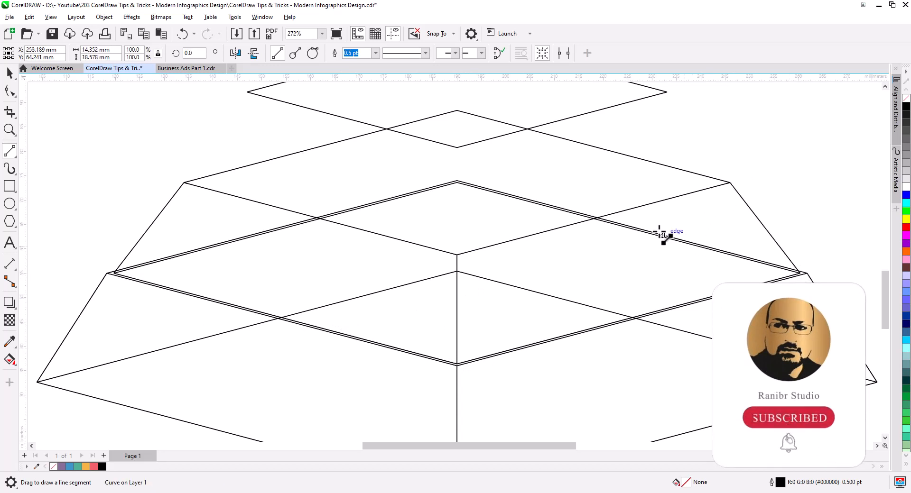
- Scale the fourth diamond from the bottom of the stack to 58%
left_click_drag(578, 201, 613, 312)
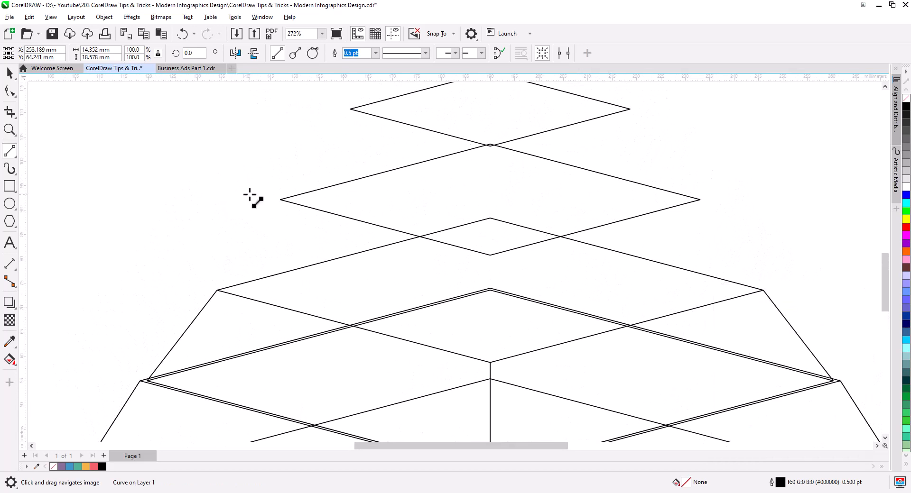
left_click(9, 72)
left_click(344, 217)
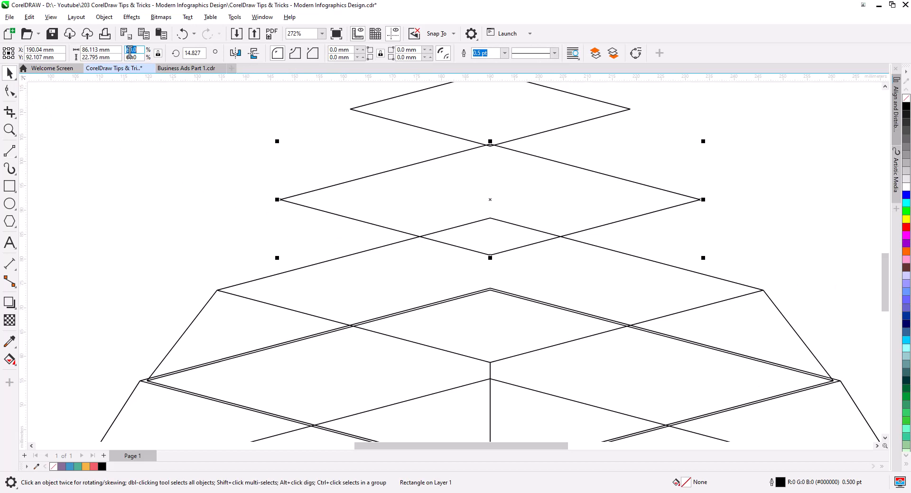
type("58")
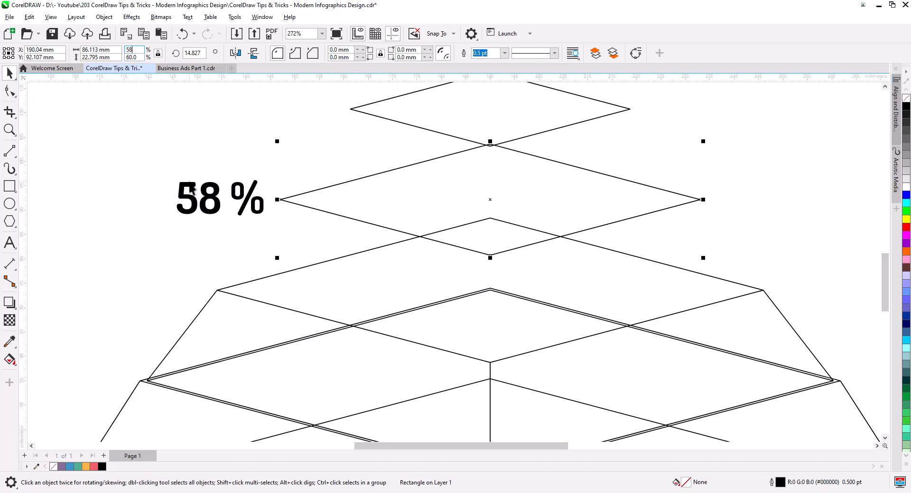
key("Return")
- Duplicate the third diamond from the bottom in place and scale the copy to 76%
left_click(266, 302)
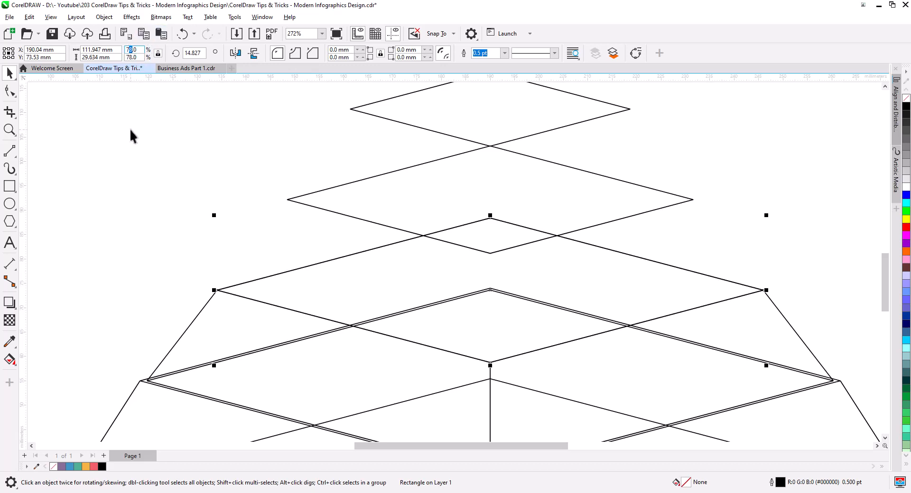
type("6")
key("Return")
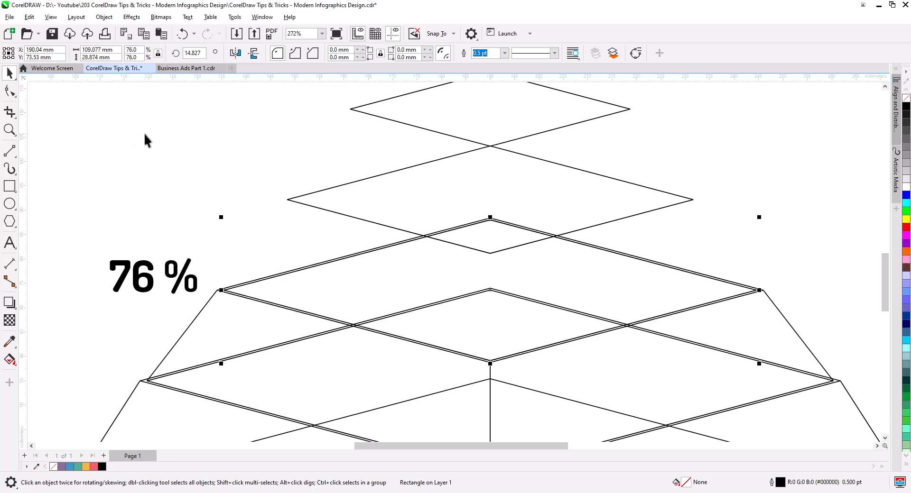
left_click(144, 136)
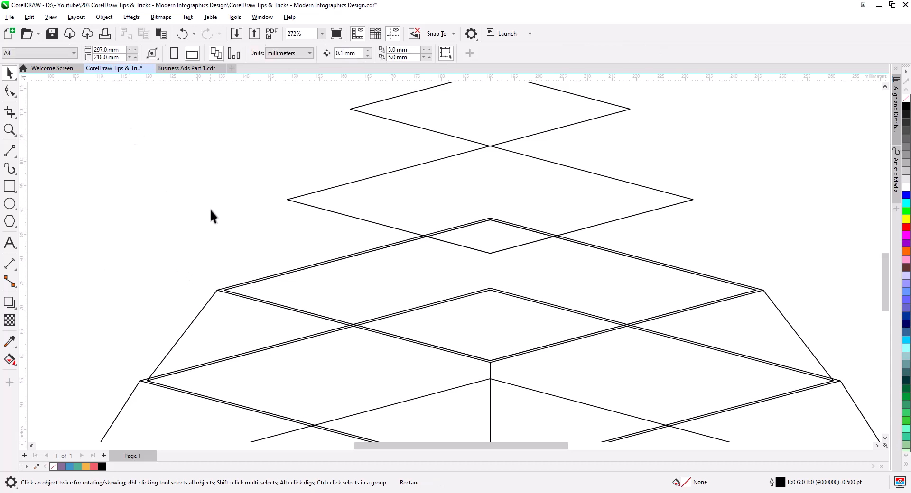
- Scale the fourth diamond from the bottom of the stack to 56%
left_click(320, 208)
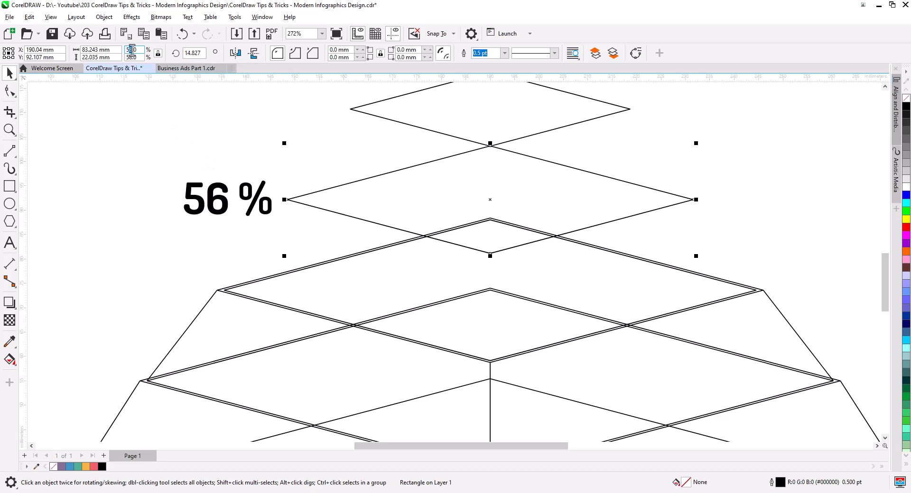
type("6")
key("Return")
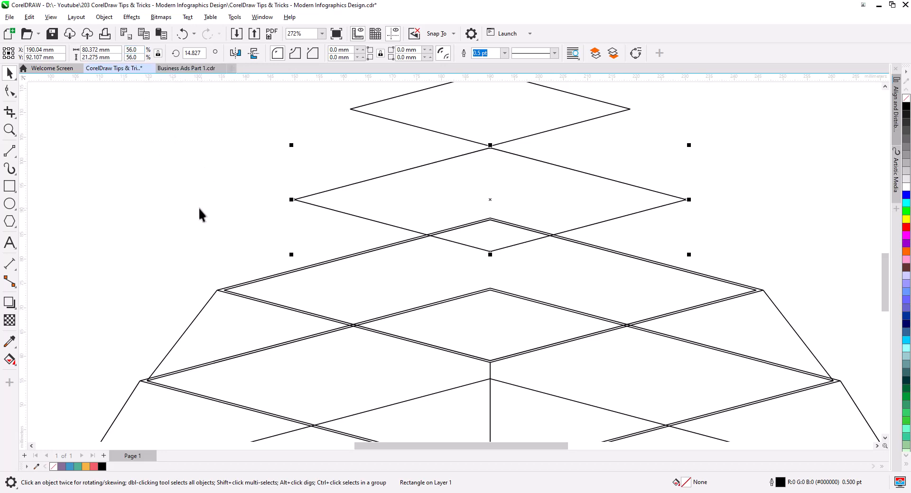
- Draw three straight lines joining the left, front and right corners of the 56% diamond to the 76% diamond below
left_click(10, 151)
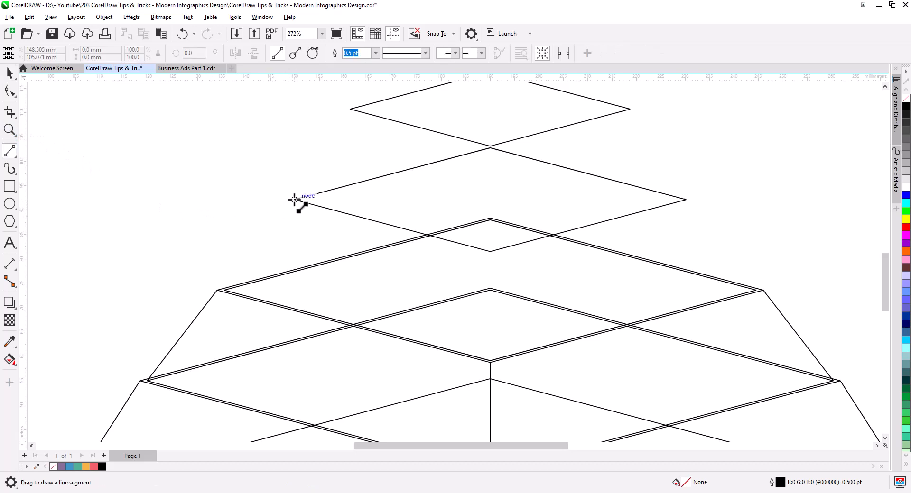
left_click_drag(294, 199, 225, 289)
left_click_drag(490, 252, 490, 362)
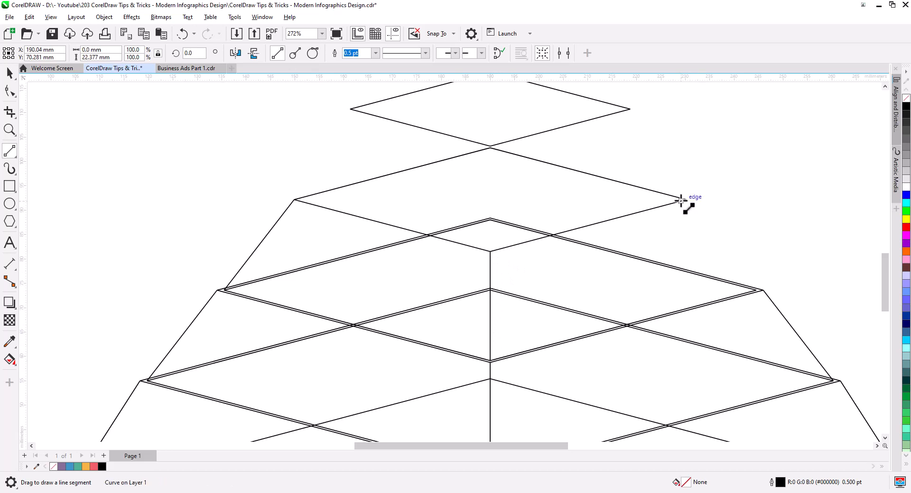
left_click_drag(684, 200, 763, 291)
- Duplicate the fourth diamond from the bottom in place and scale the copy to 54%
left_click_drag(579, 183, 574, 278)
left_click(9, 72)
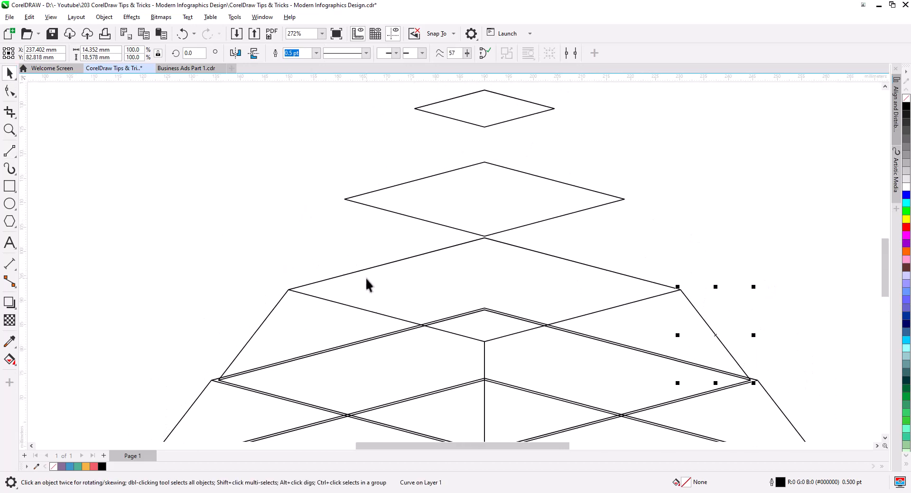
left_click(366, 279)
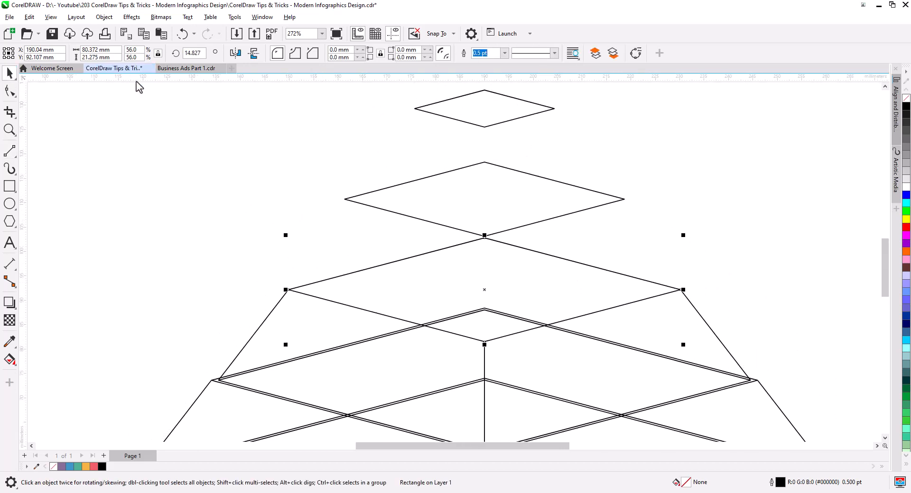
left_click(163, 37)
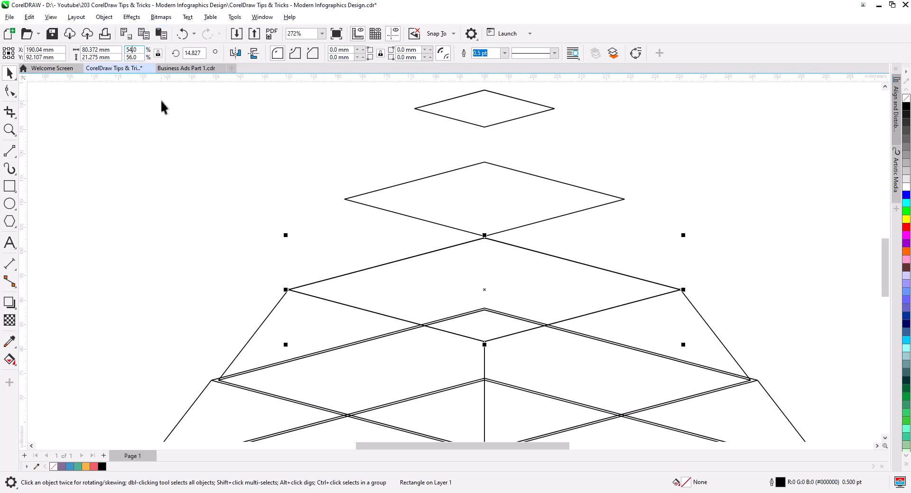
key("Return")
- Scale the fifth diamond from the bottom, just below the topmost one, to 32%
left_click(381, 199)
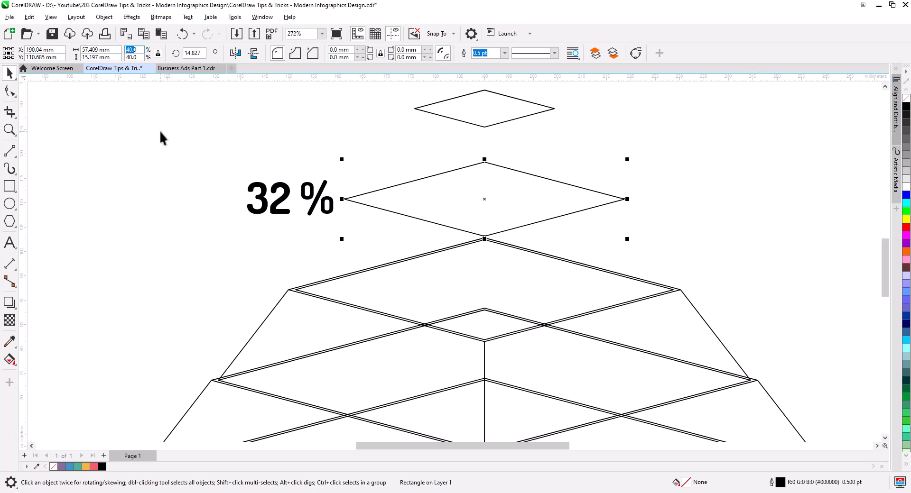
type("320")
key("Return")
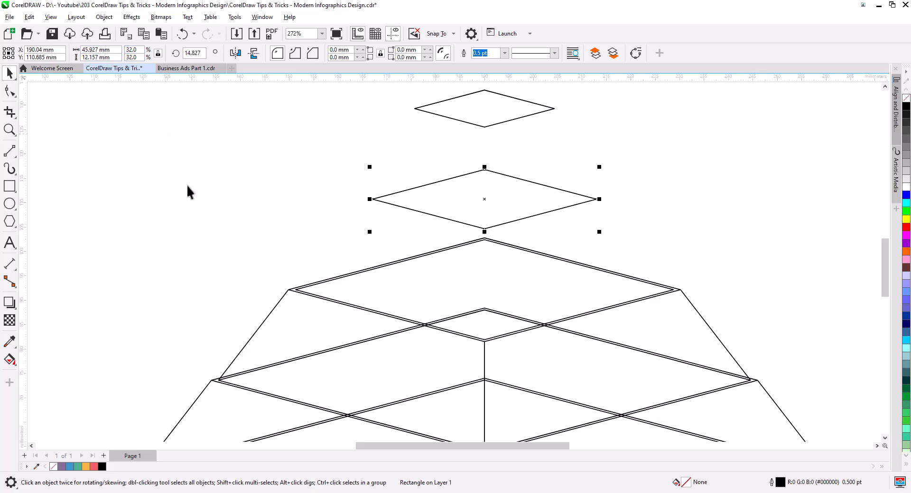
- Draw three straight lines joining the left, front and right corners of the 32% diamond to the 54% diamond below
left_click(9, 151)
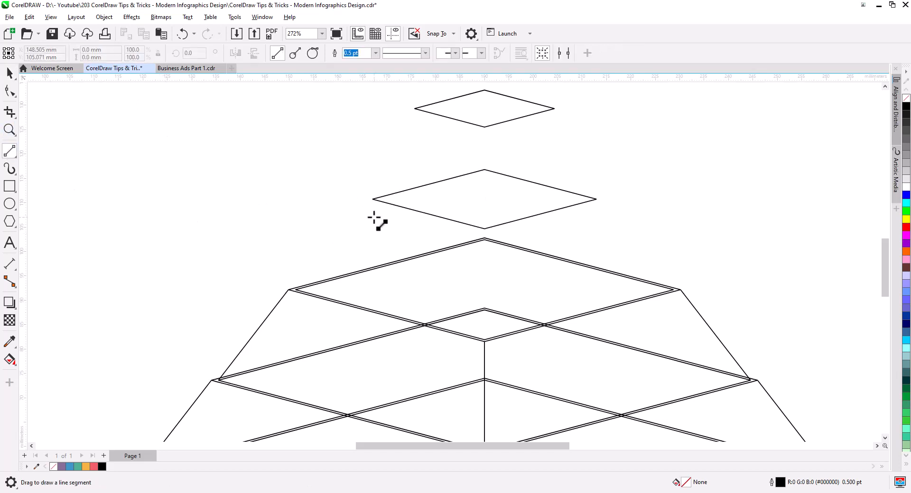
left_click_drag(373, 200, 296, 289)
left_click_drag(485, 229, 485, 340)
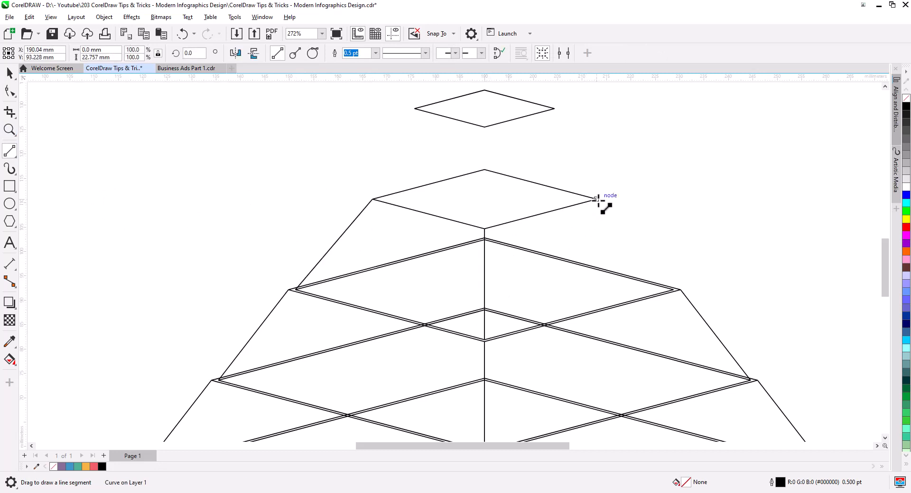
left_click_drag(596, 199, 674, 289)
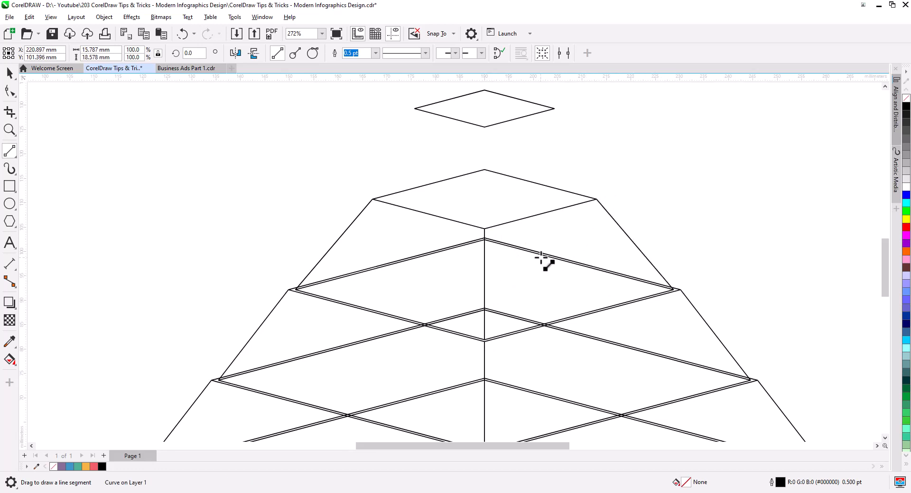
- Duplicate the fifth diamond from the bottom in place and scale the copy to 30%
key("h")
left_click_drag(472, 222, 447, 315)
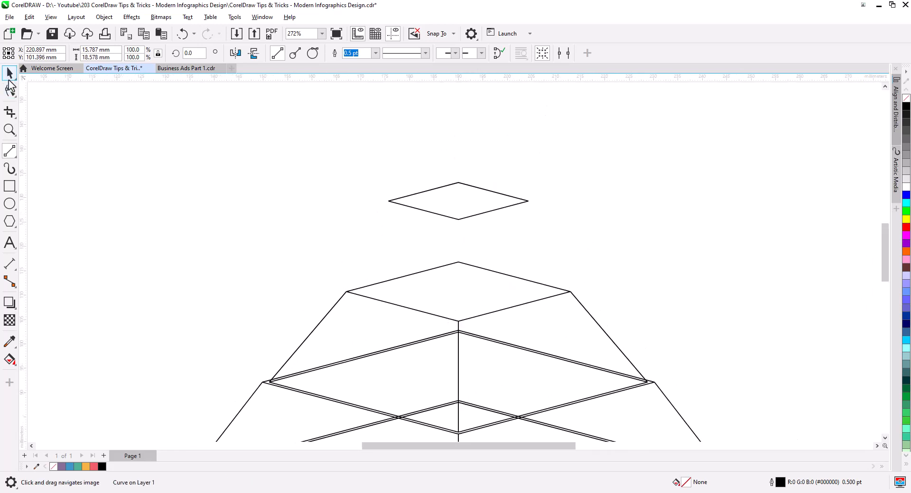
left_click(8, 79)
left_click(242, 218)
left_click(433, 291)
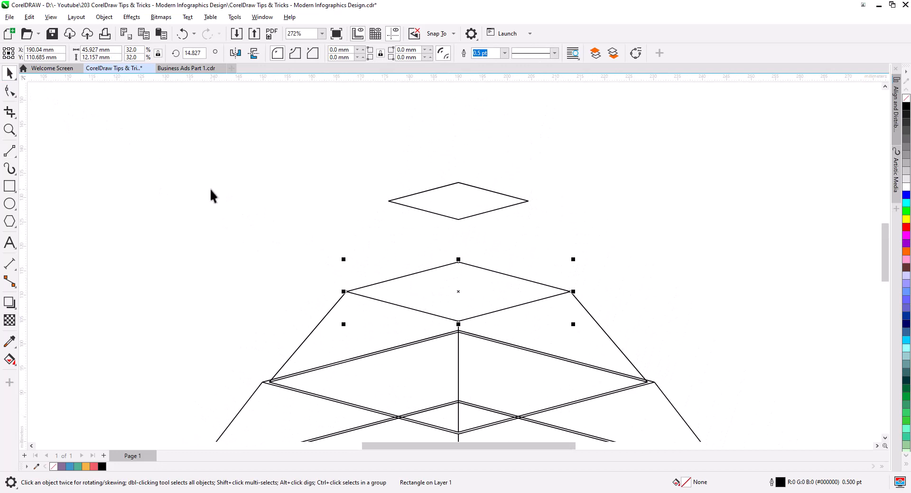
left_click(144, 34)
left_click(161, 33)
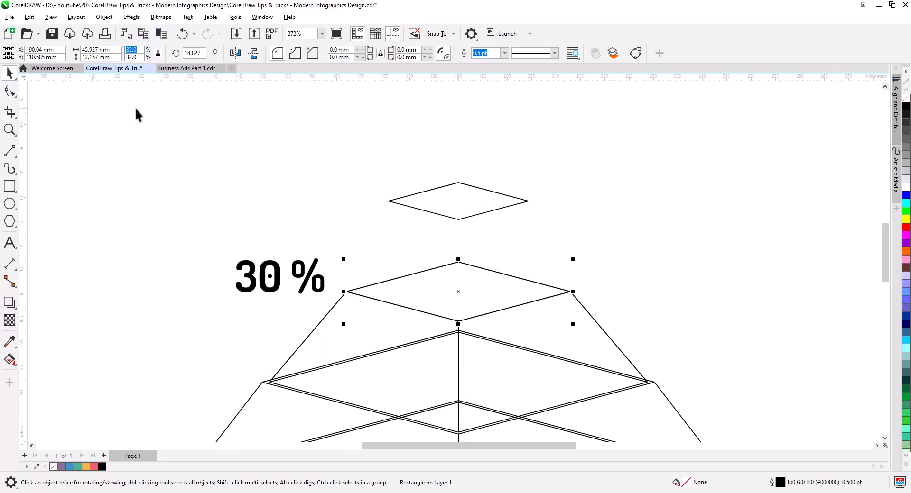
type("30")
key("Return")
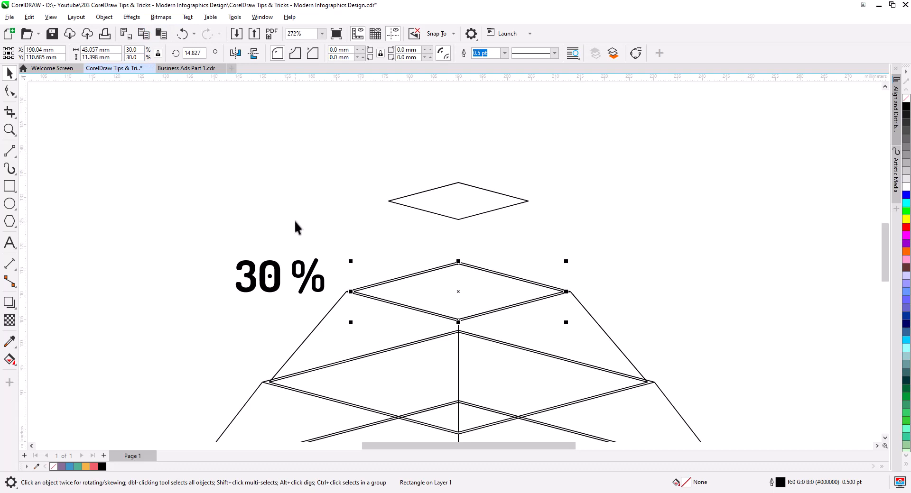
- Delete the smallest diamond at the very top of the stack
left_click(513, 207)
key("Delete")
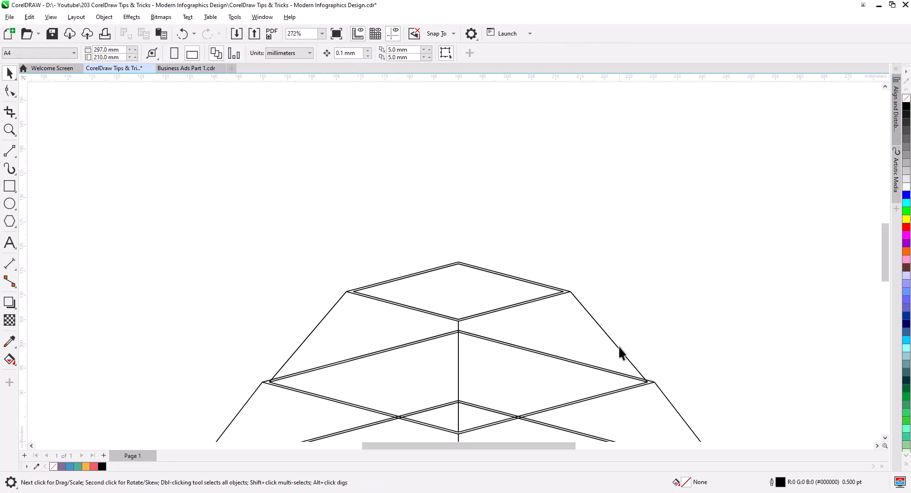
- Copy the uppermost tier's right, left and front edge lines upward so their lower ends sit on the 30% diamond's matching corners
left_click(628, 358)
left_click_drag(647, 381, 560, 292)
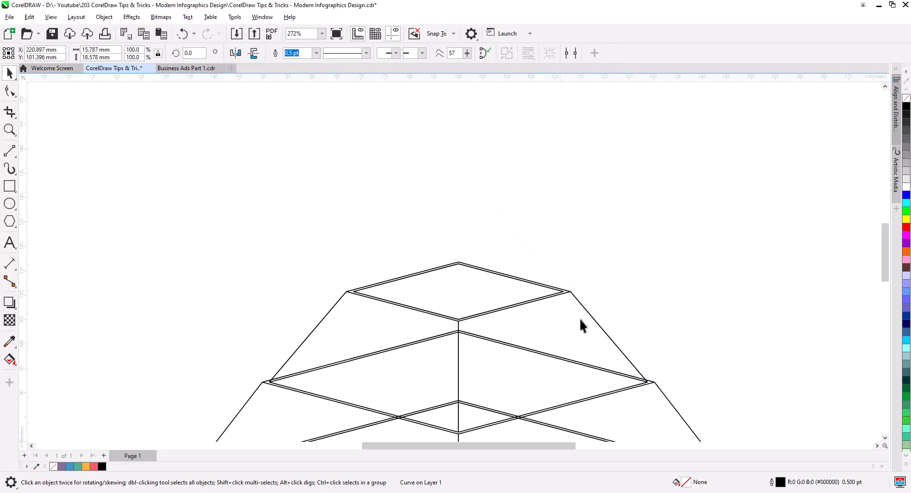
left_click(269, 382)
left_click_drag(269, 382, 355, 290)
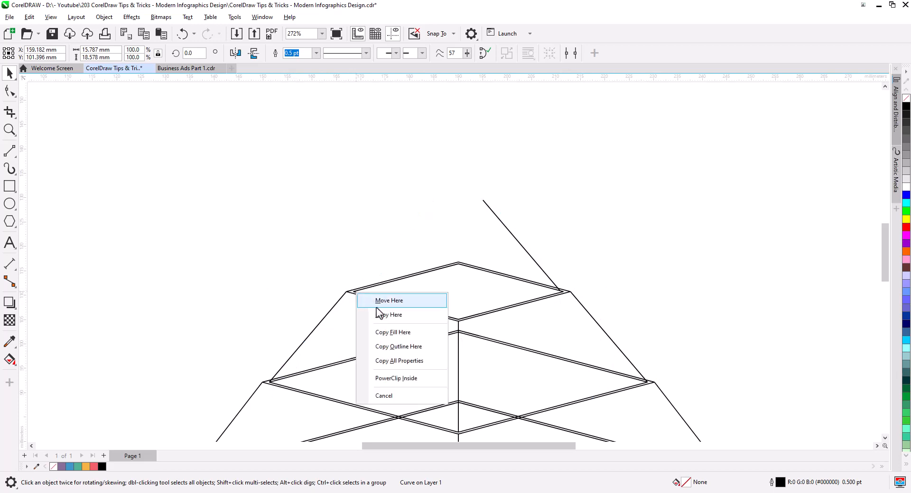
left_click(380, 315)
left_click(458, 395)
left_click_drag(459, 433, 448, 355)
left_click(468, 341)
- Move the copied right and left edge lines so their lower ends snap to the inner diamond's right and left corners
scroll(467, 324, "up", 2)
left_click(808, 238)
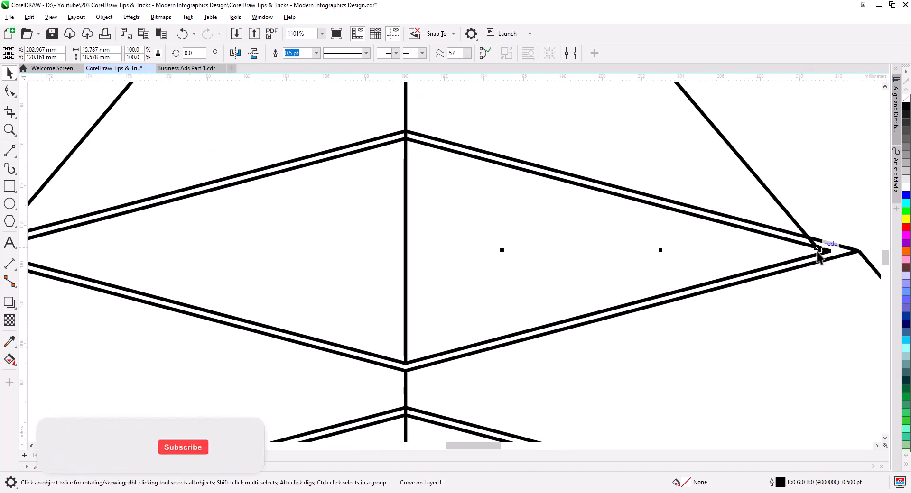
left_click_drag(816, 246, 831, 251)
left_click_drag(215, 297, 360, 290)
left_click(141, 236)
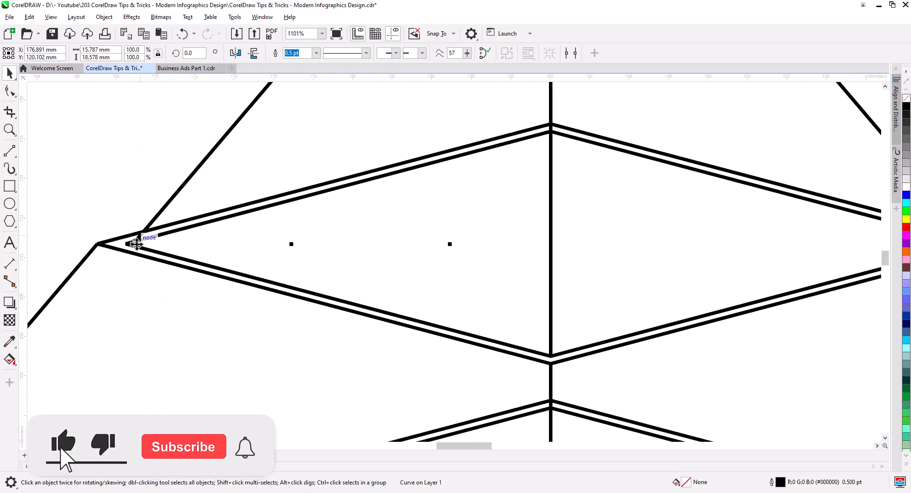
left_click_drag(135, 242, 128, 244)
scroll(323, 294, "down", 2)
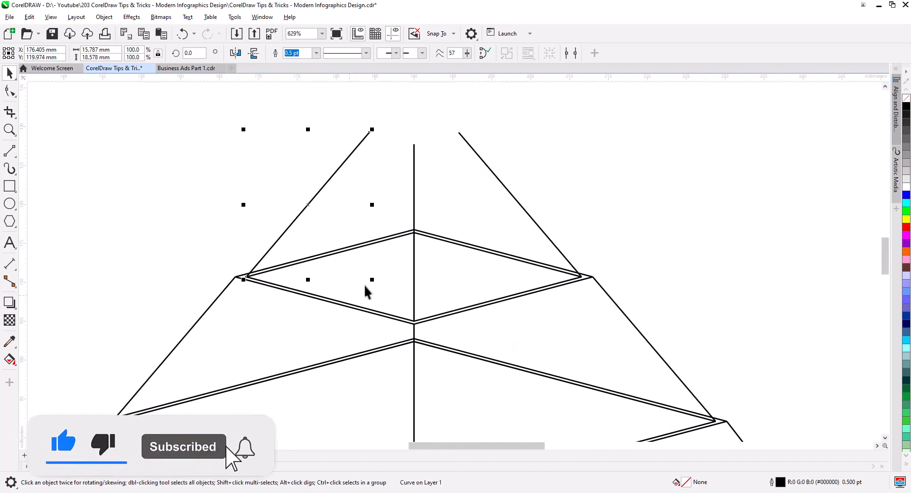
- Scale the top tier's left, right and centre edge lines upward to about 160%, 141% and 164% so they cross at the apex
left_click_drag(374, 147, 357, 201)
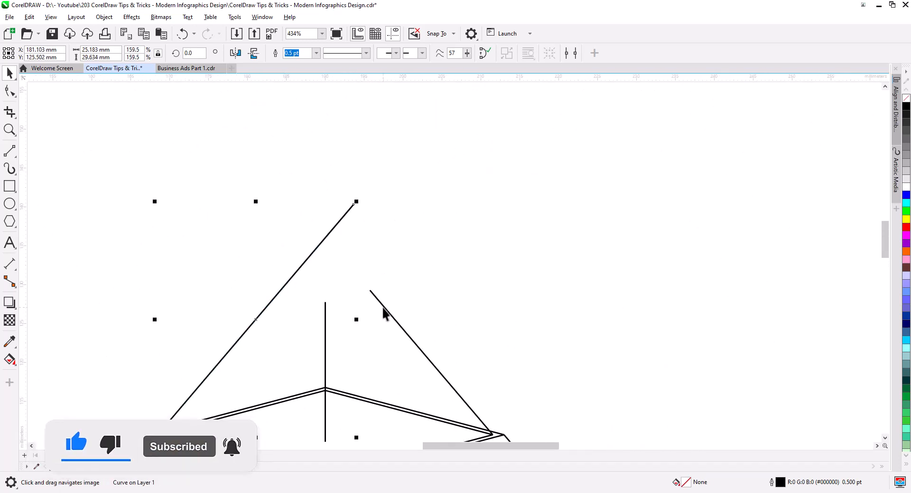
left_click(368, 289)
left_click_drag(365, 285, 320, 232)
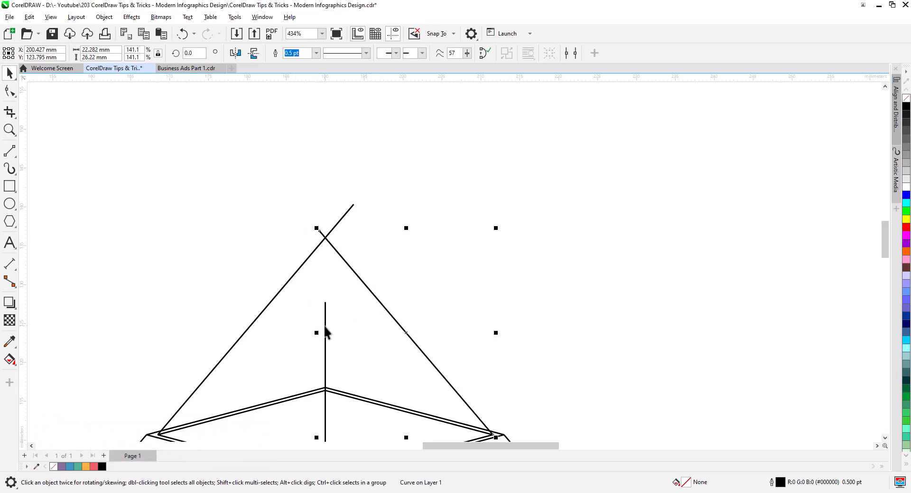
left_click(324, 325)
left_click_drag(327, 298, 327, 183)
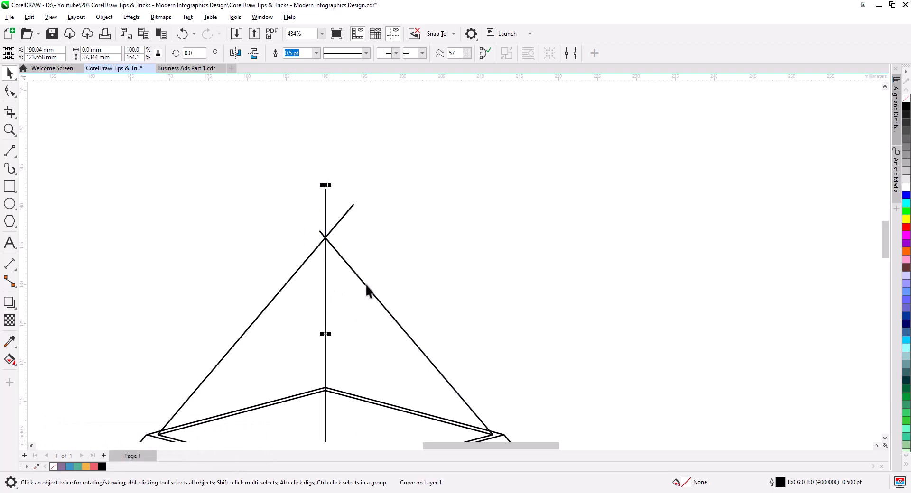
- Smart-fill all four enclosed regions of the bottom tier's left and right faces with magenta (C27 M86 Y0 K0)
scroll(365, 284, "down", 5)
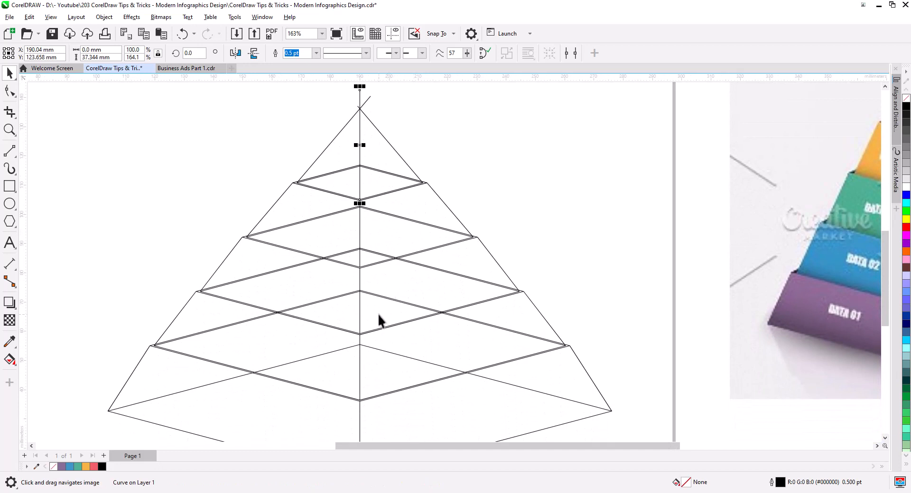
scroll(308, 334, "up", 3)
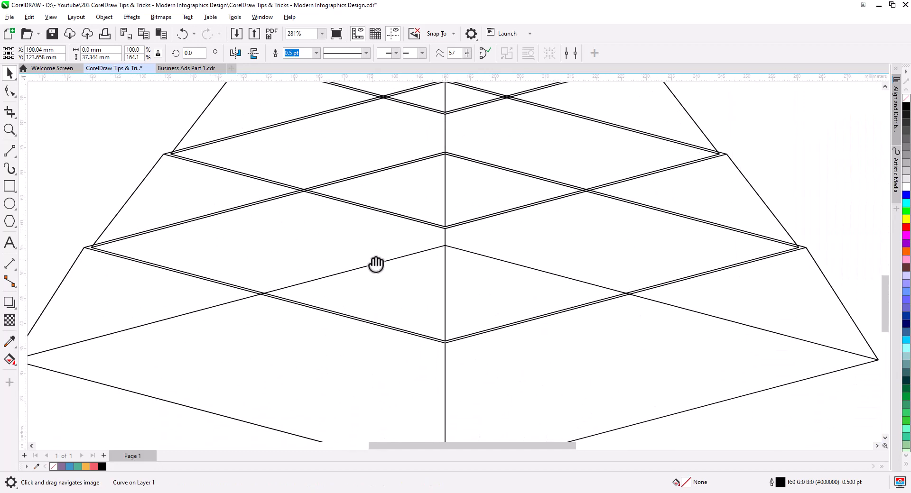
scroll(380, 349, "up", 2)
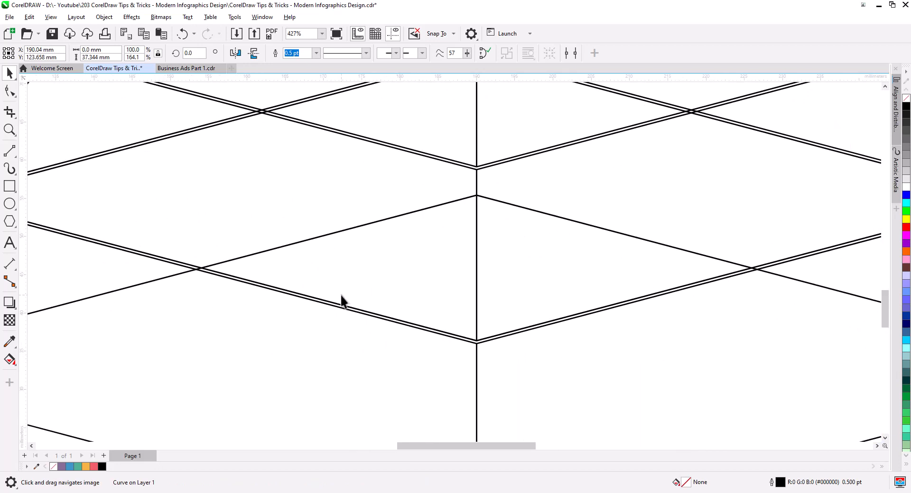
left_click(10, 359)
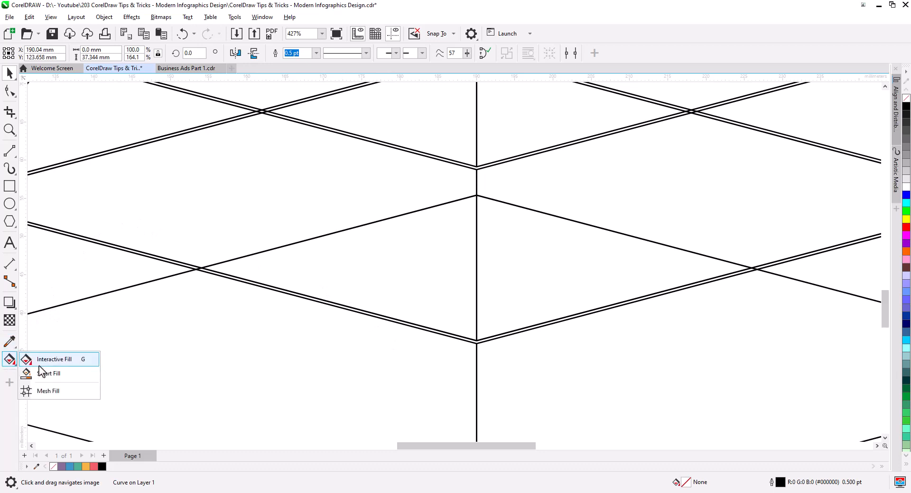
left_click(53, 373)
scroll(417, 280, "down", 1)
left_click_drag(417, 281, 435, 305)
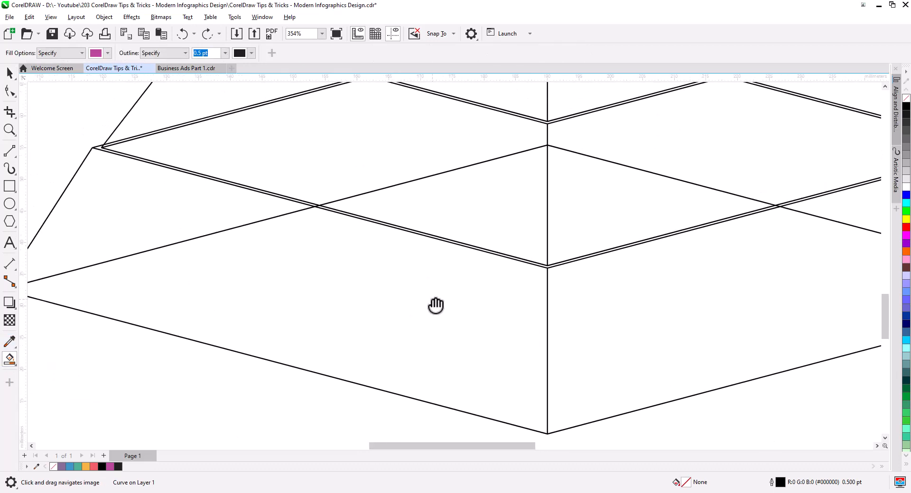
left_click(370, 311)
left_click(197, 230)
scroll(339, 299, "down", 1)
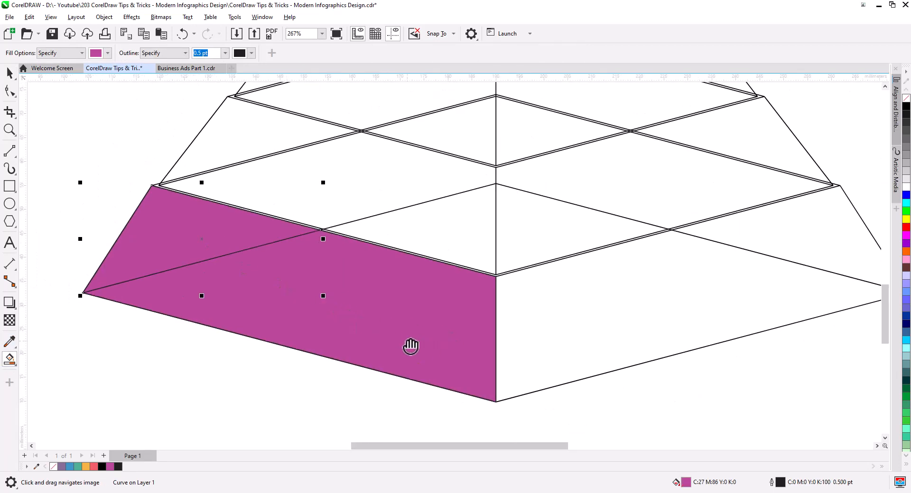
left_click(593, 332)
left_click(793, 235)
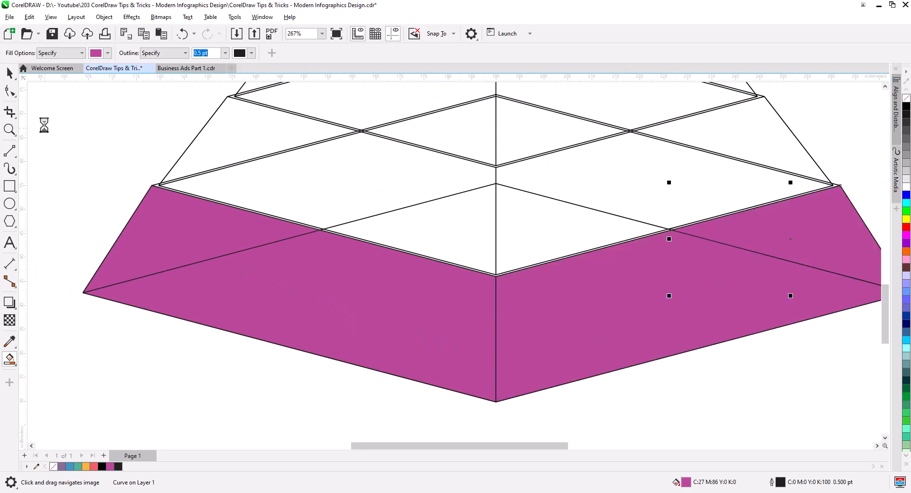
- Weld the two magenta pieces on each face of the bottom tier into one shape and delete the base diamond
left_click(11, 74)
left_click(619, 303, "shift")
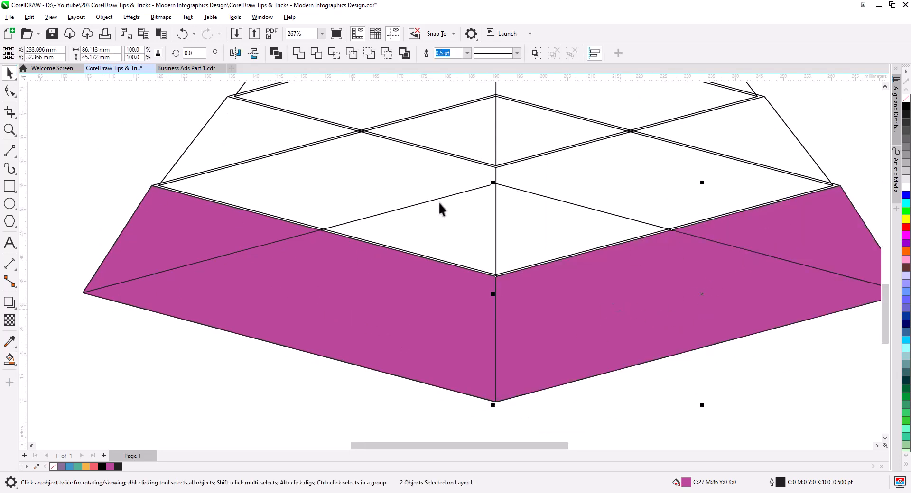
left_click(298, 53)
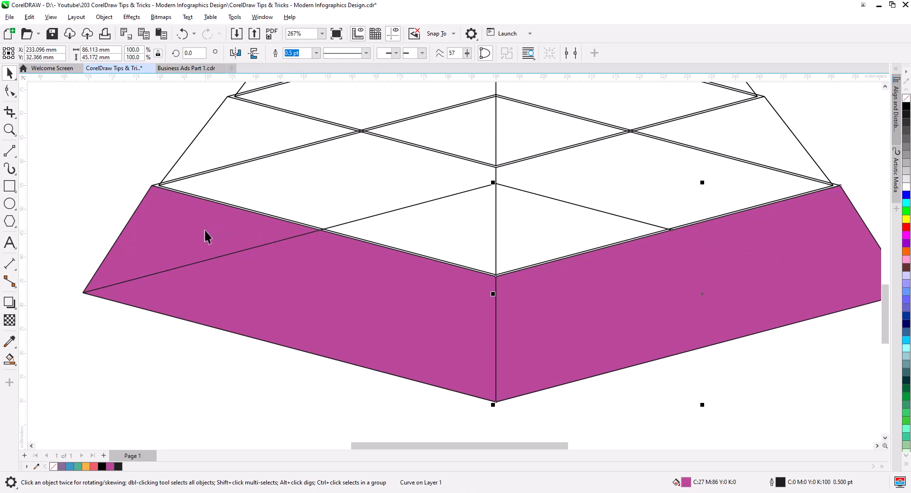
left_click(298, 301, "shift")
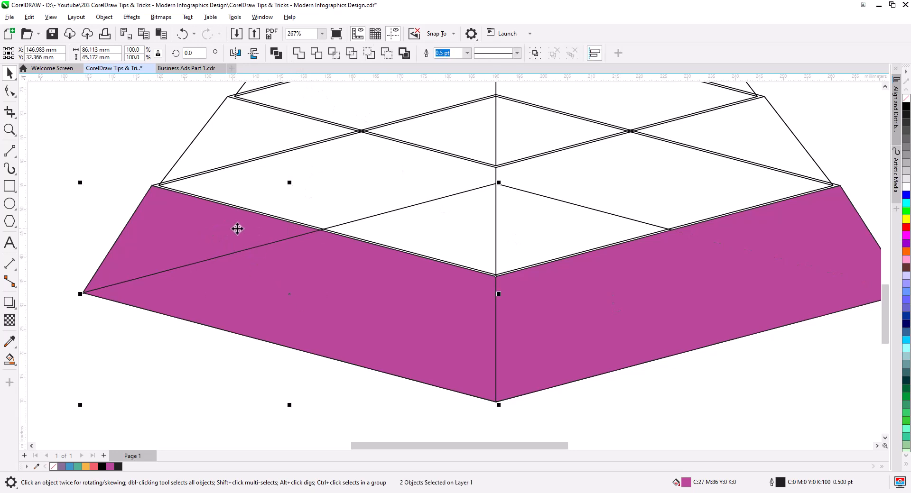
left_click(297, 53)
left_click(356, 220)
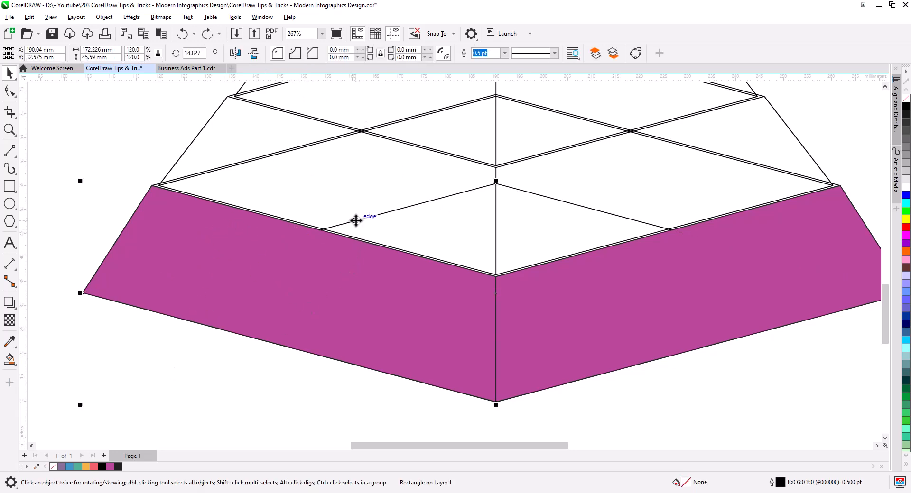
key("Delete")
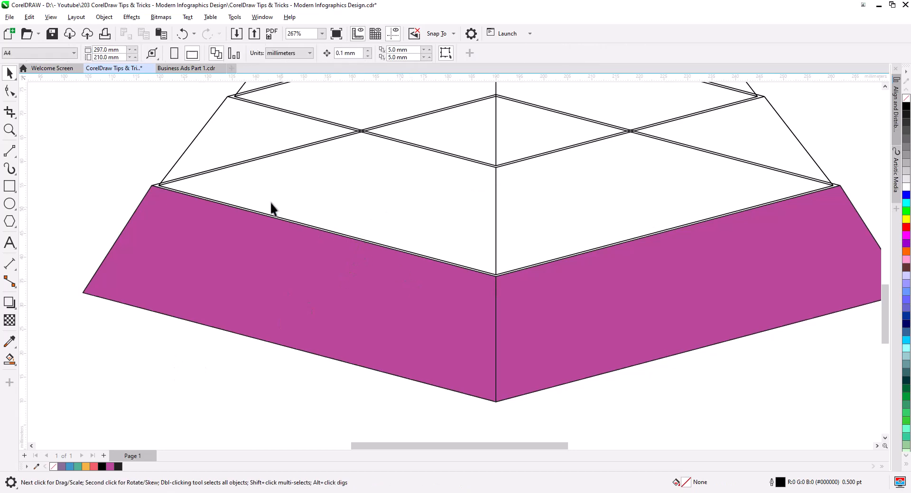
- Smart-fill the thin rim between the two diamonds above the bottom tier with the same magenta
scroll(349, 235, "up", 2)
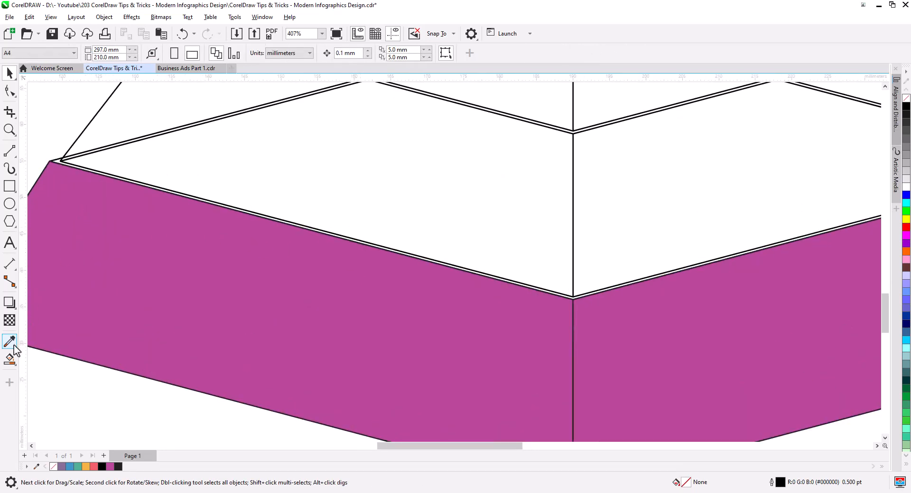
left_click(9, 361)
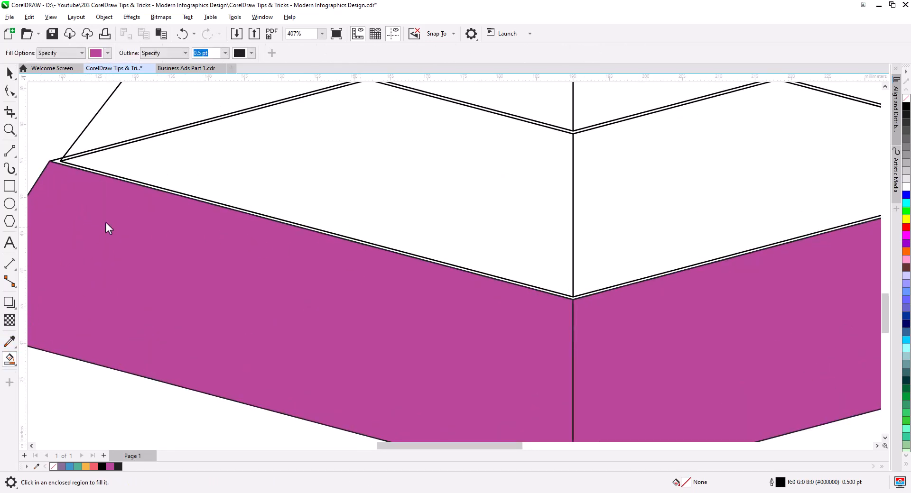
left_click(58, 163)
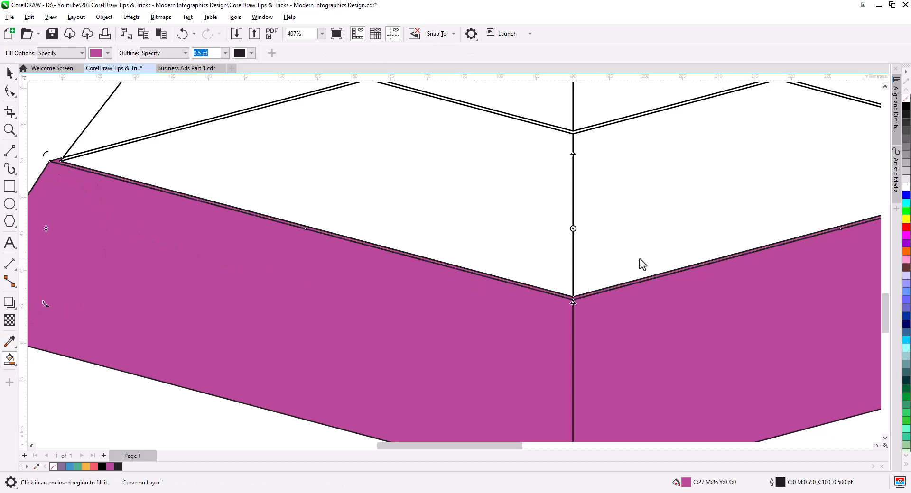
scroll(713, 278, "down", 3)
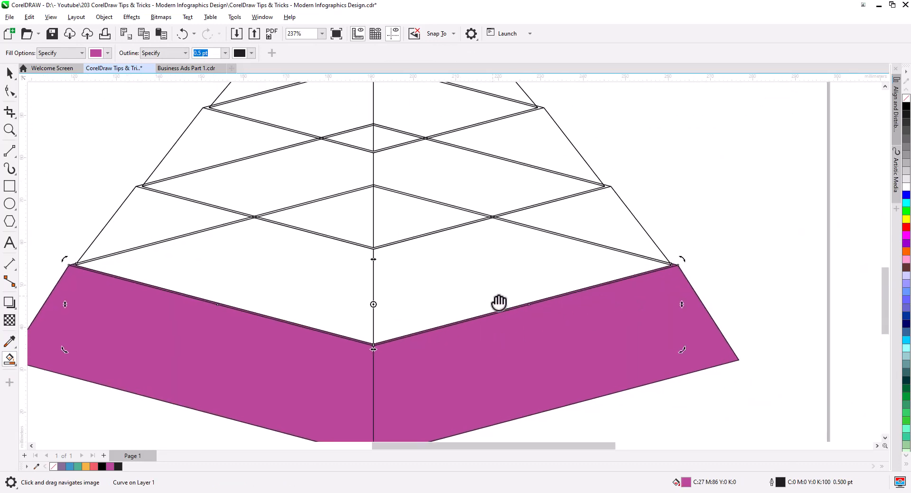
left_click_drag(498, 302, 567, 281)
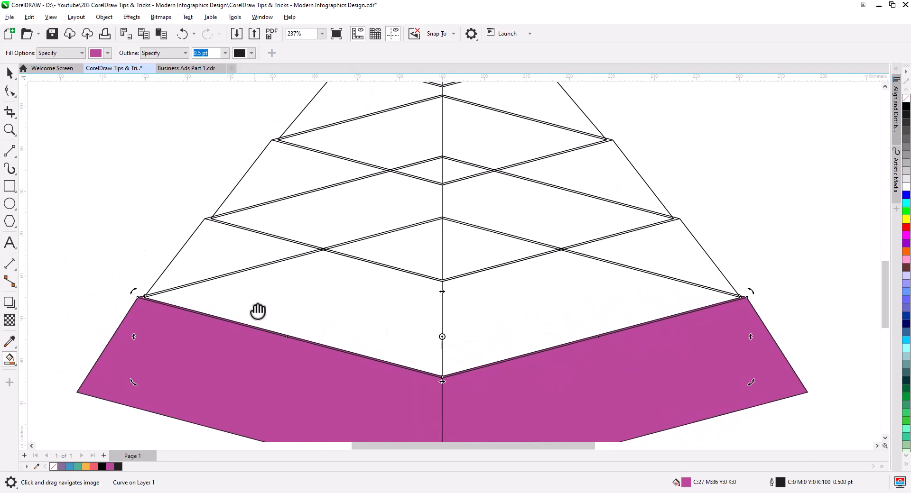
- Delete the inner and outer diamonds that outline the top rim of the magenta tier
left_click(10, 74)
left_click(181, 285)
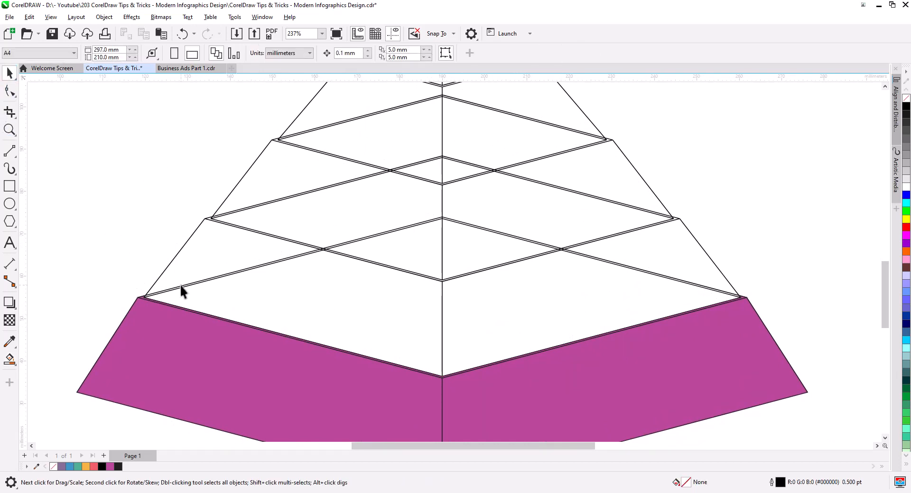
left_click(188, 286)
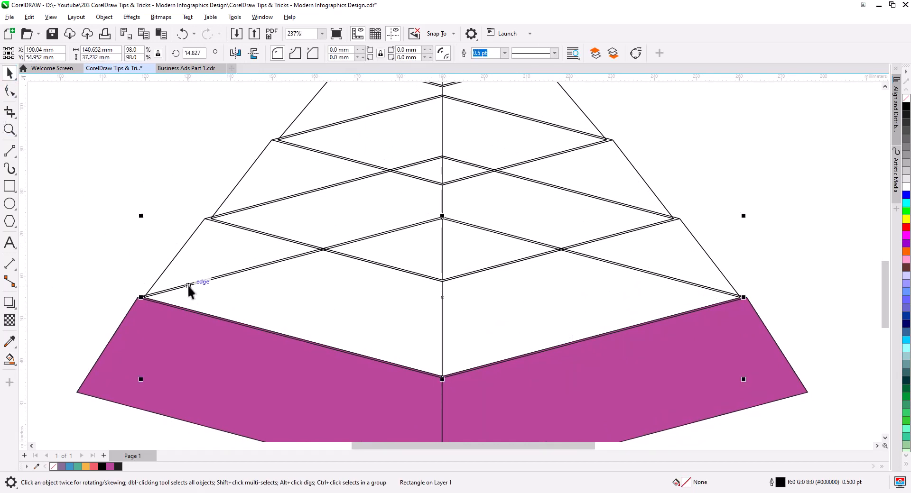
key("Delete")
left_click(188, 285)
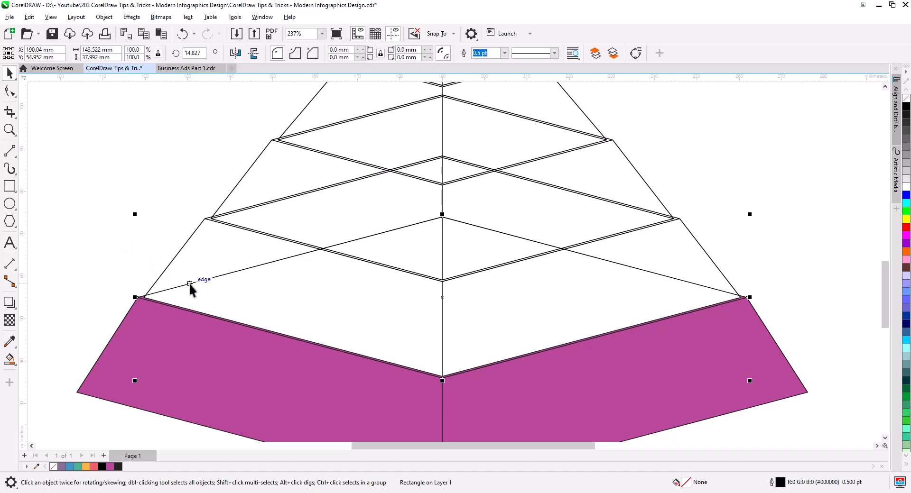
key("Delete")
key("h")
left_click_drag(309, 316, 281, 321)
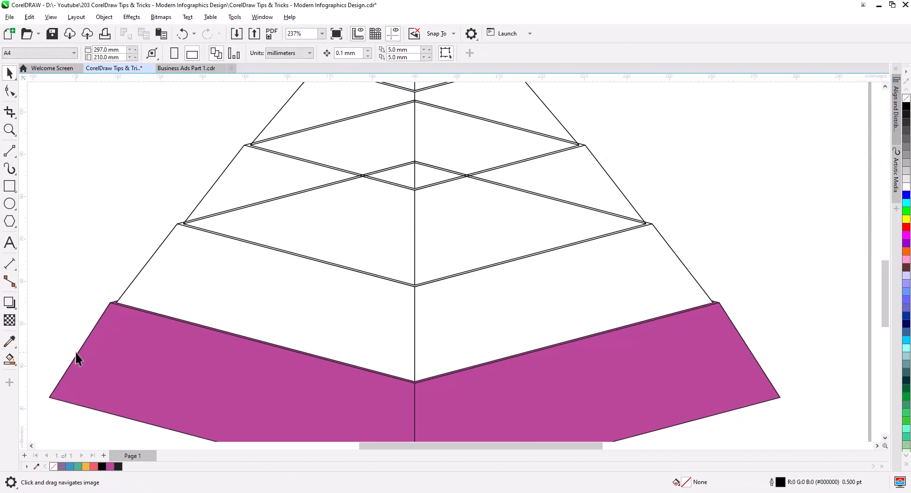
- Change the Smart Fill colour to red (C21 M85 Y62 K7) and fill both faces of the second tier
left_click(10, 357)
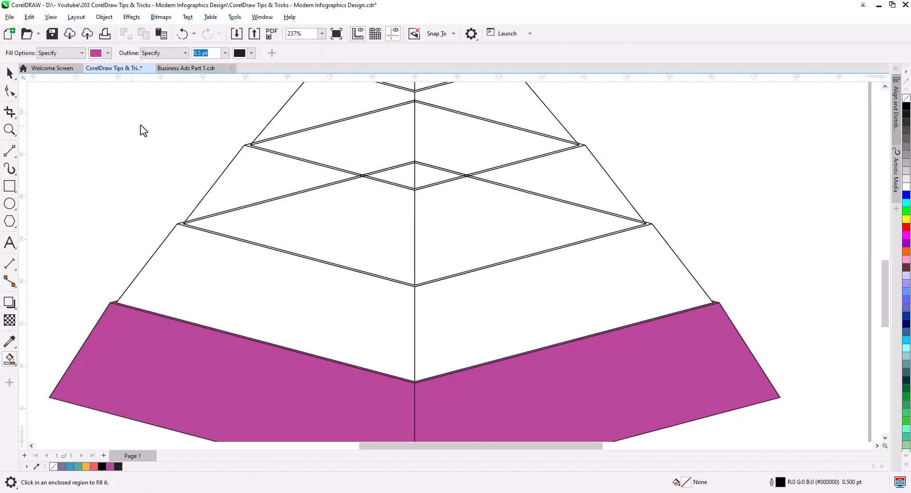
left_click(108, 53)
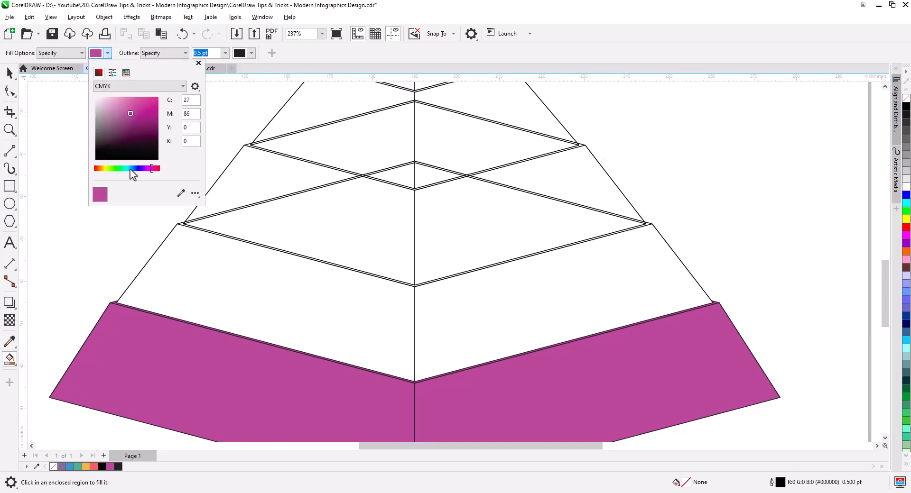
left_click(158, 169)
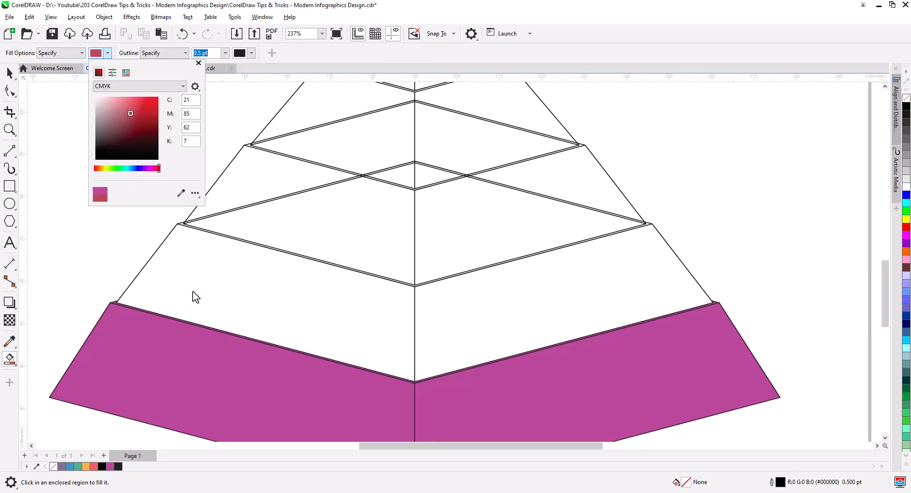
left_click(273, 301)
left_click(471, 306)
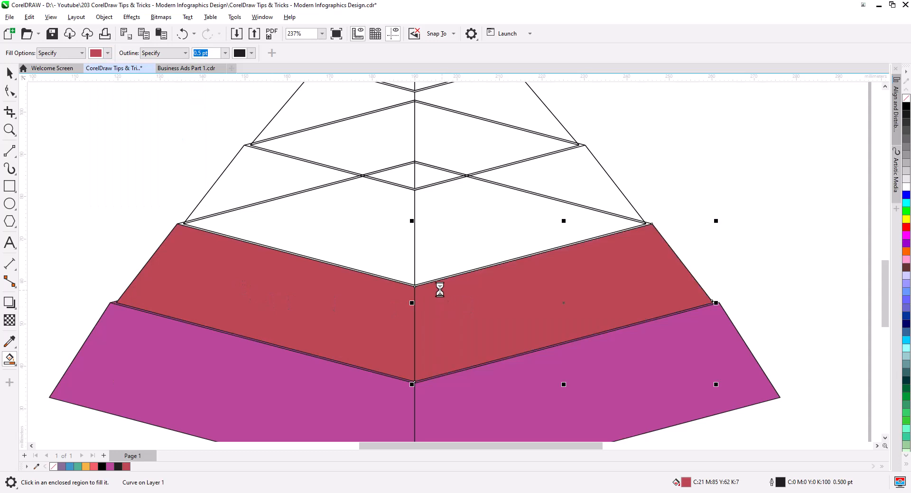
- Fill the thin rim above the second tier with the same red and delete the two diamonds outlining it
scroll(437, 290, "up", 3)
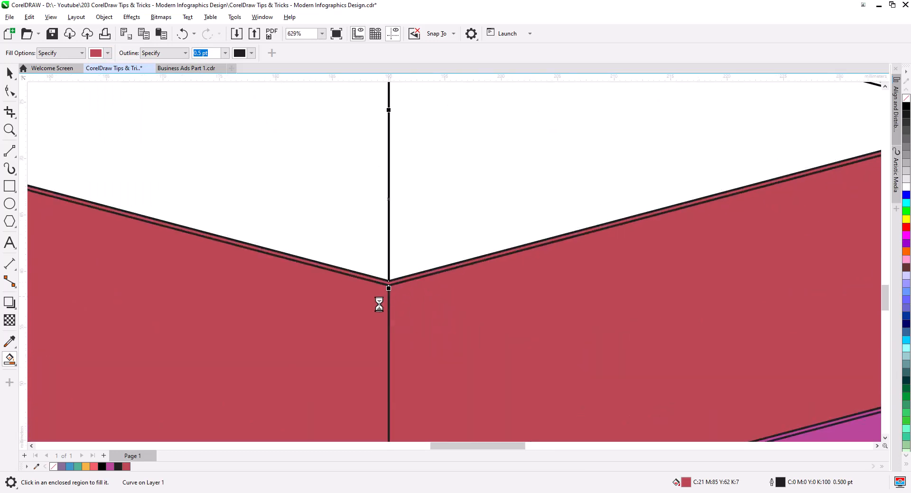
scroll(378, 303, "down", 3)
key("space")
scroll(366, 335, "up", 1)
key("space")
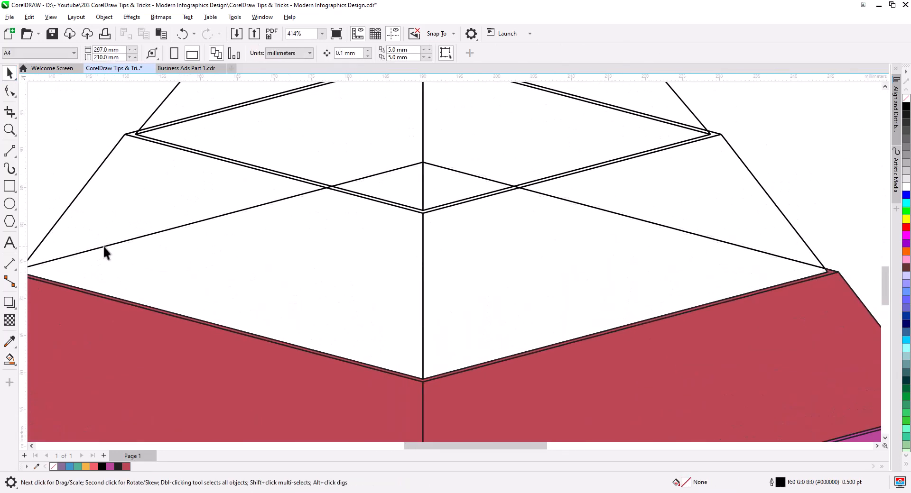
- Change the Smart Fill colour to green and fill both faces of the third tier
scroll(103, 246, "down", 2)
left_click(108, 52)
left_click(121, 168)
left_click(264, 268)
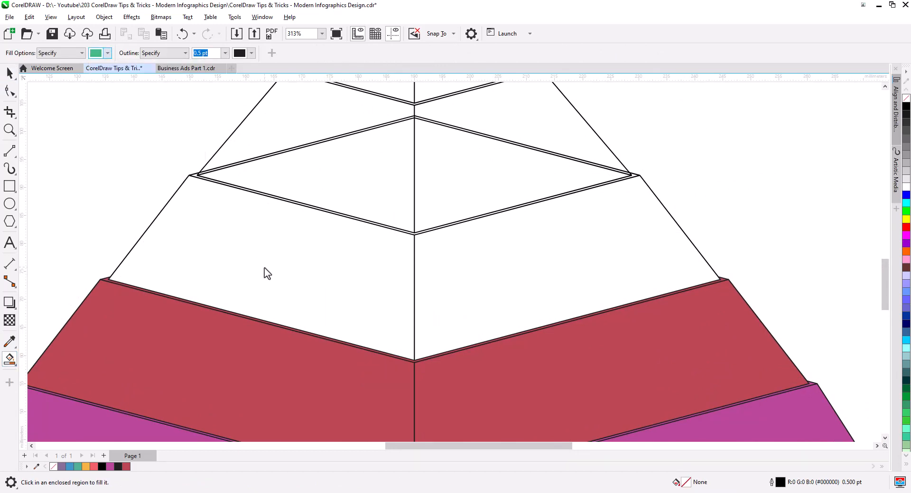
left_click(465, 272)
- Fill the thin rim above the third tier with the same green and delete the two diamonds outlining it
scroll(416, 232, "up", 3)
left_click(413, 236)
scroll(319, 223, "down", 4)
key("space")
left_click(214, 247)
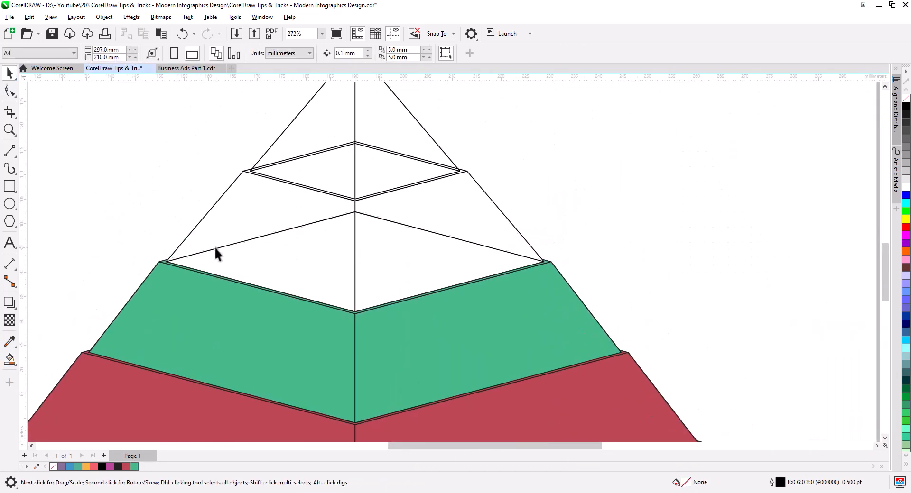
key("Delete")
- Change the Smart Fill colour to lime green (C62 M2 Y98 K0) and fill both faces of the fourth tier
left_click(10, 359)
left_click(108, 53)
left_click(217, 252)
- Fill the thin rim above the fourth tier with the same lime green and delete the two diamonds outlining it
scroll(217, 253, "up", 3)
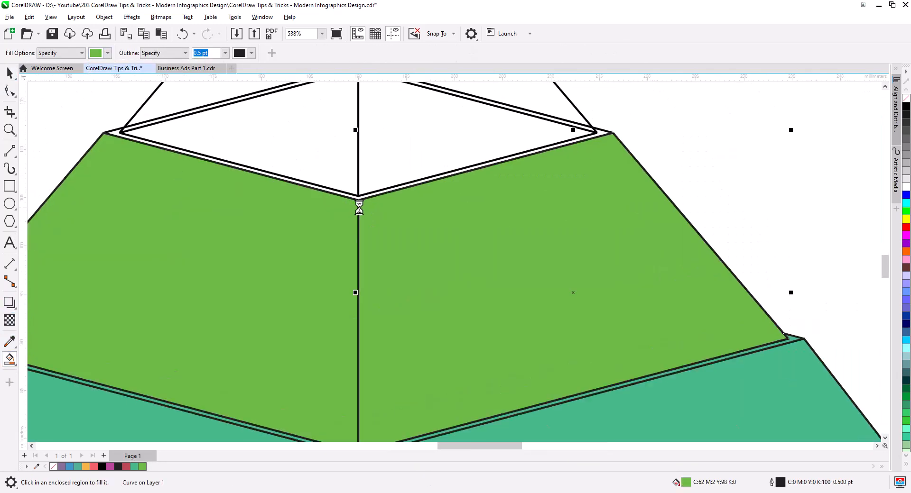
scroll(332, 214, "down", 2)
key("space")
left_click(291, 270)
key("Delete")
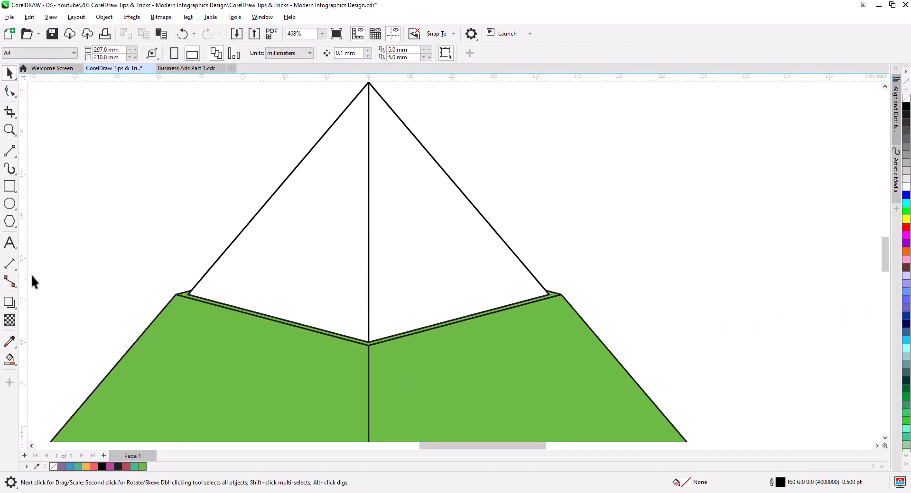
- Change the Smart Fill colour to brown (C24 M54 Y80 K6) and fill both faces of the pyramid's top tier
left_click(9, 359)
left_click(108, 53)
left_click(138, 168)
left_click(322, 238)
left_click(408, 237)
scroll(394, 233, "down", 3)
key("space")
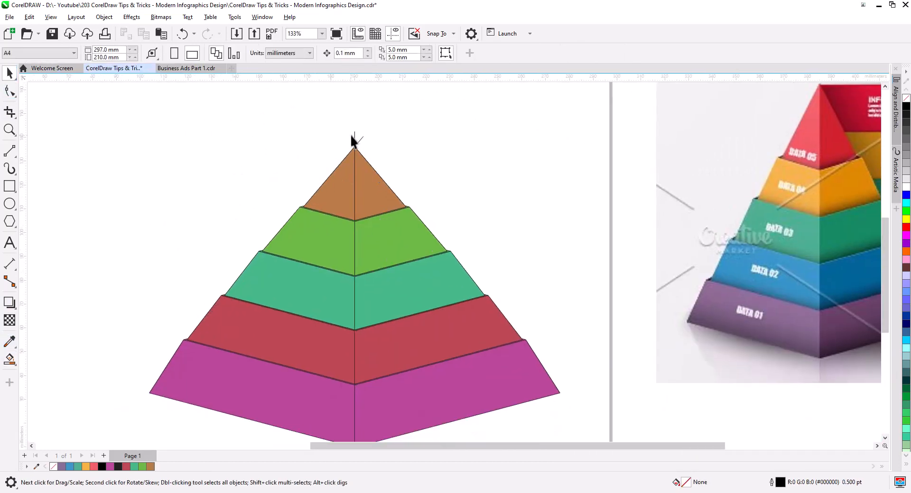
left_click(355, 145)
left_click(431, 186)
left_click_drag(205, 273, 332, 437)
left_click_drag(365, 429, 342, 104)
scroll(327, 222, "up", 7)
left_click_drag(327, 222, 351, 143)
scroll(379, 190, "down", 2)
scroll(422, 280, "up", 2)
left_click_drag(414, 334, 456, 314)
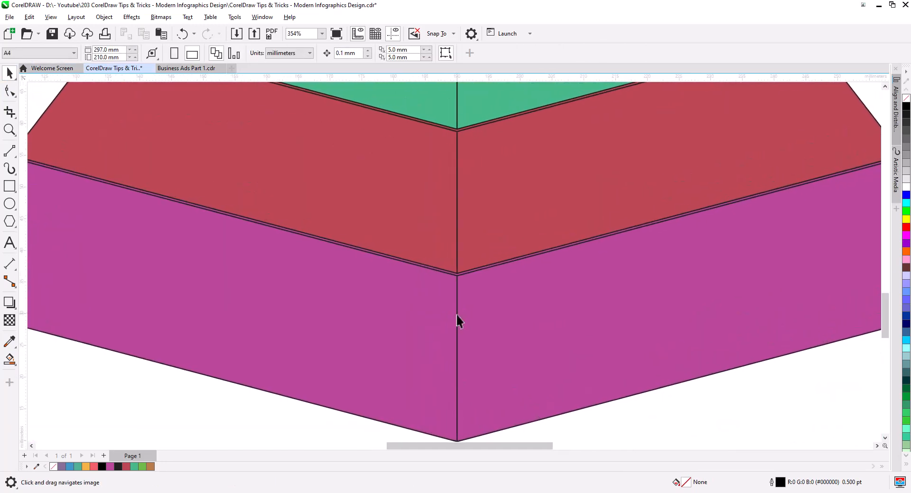
- Recolour both faces of the bottom tier with the document palette's purple (R135 G111 B150)
key("space")
scroll(418, 351, "down", 2)
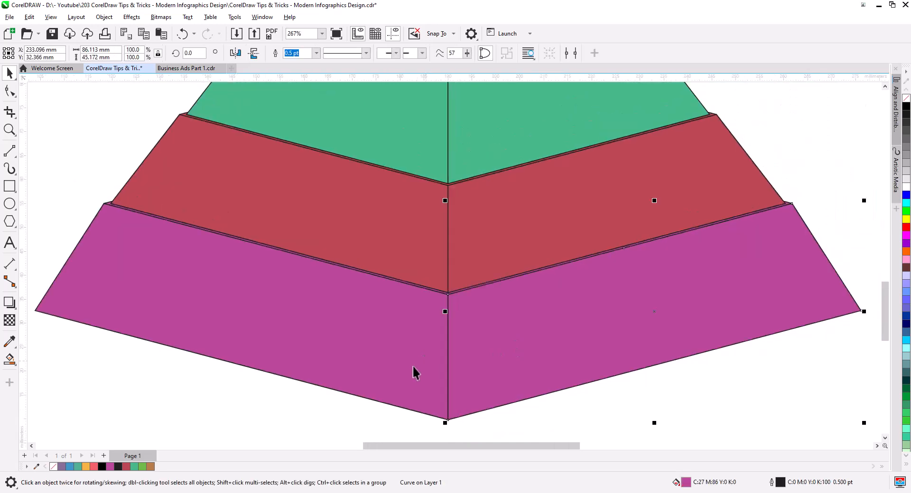
left_click(331, 329, "shift")
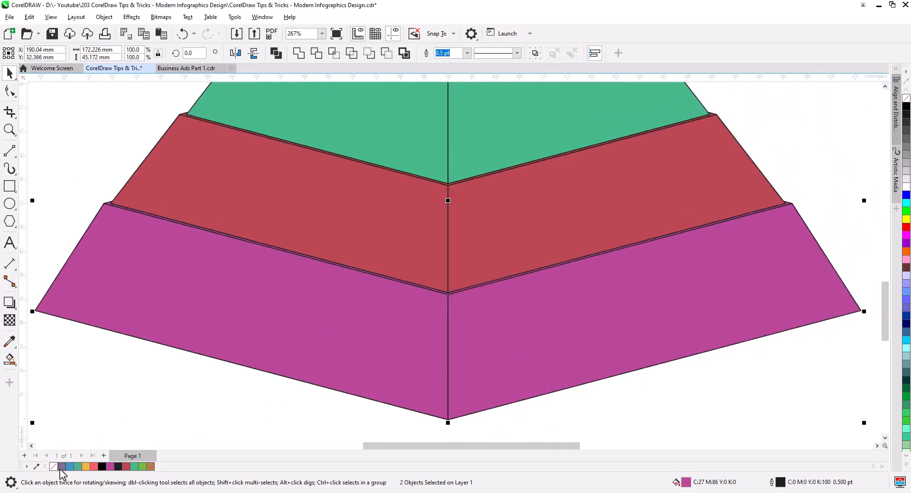
left_click(60, 468)
- Darken the fill of the bottom tier's right face to a deeper purple, R116 G85 B135 (#745587)
left_click(481, 361)
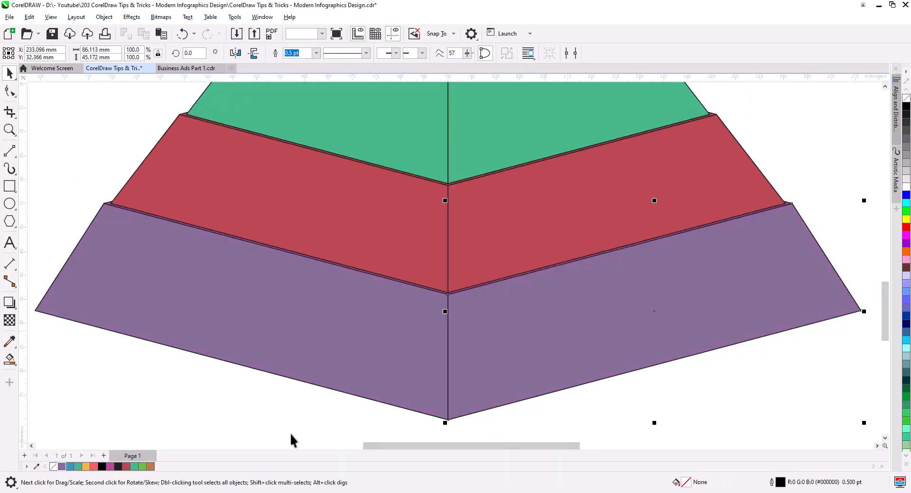
double_click(686, 482)
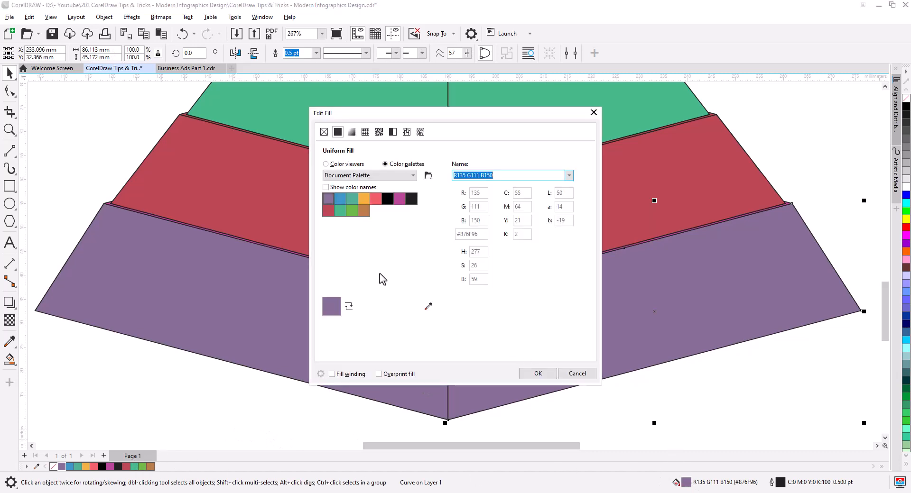
left_click(344, 166)
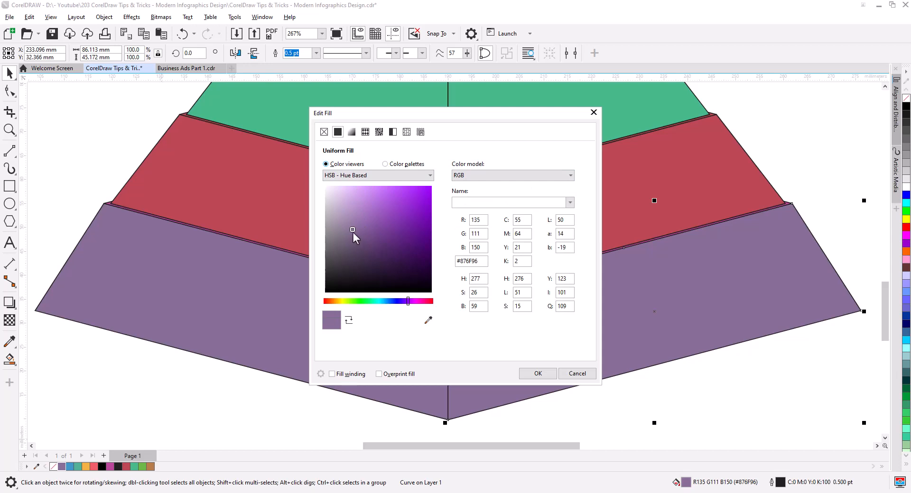
left_click_drag(353, 232, 366, 237)
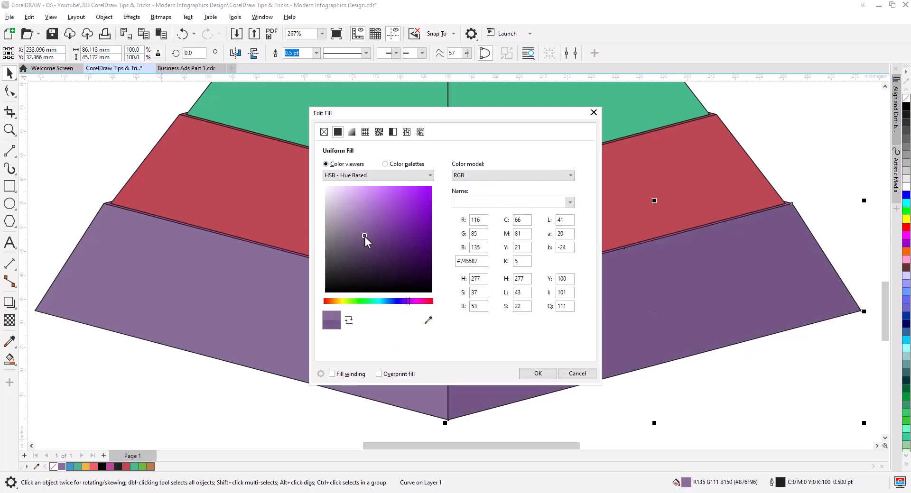
left_click(537, 374)
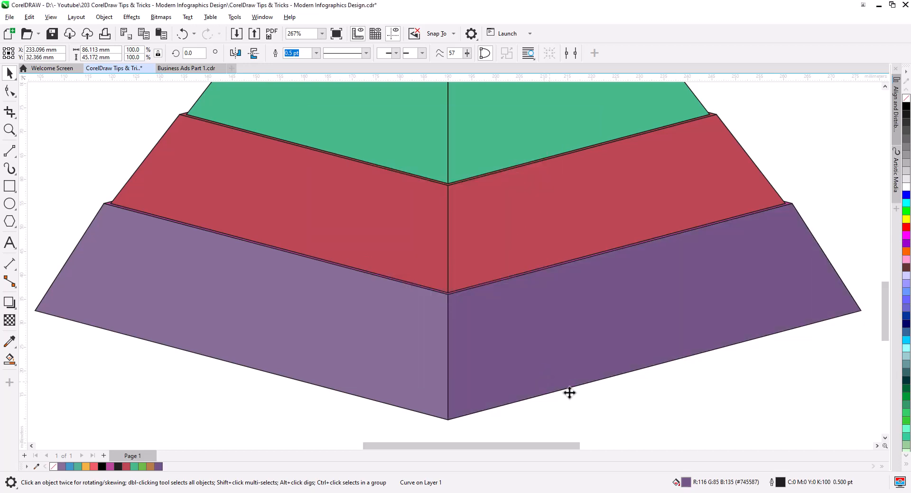
- Recolour both faces of the second tier with the document palette's blue (R59 G150 B194)
scroll(374, 347, "down", 2)
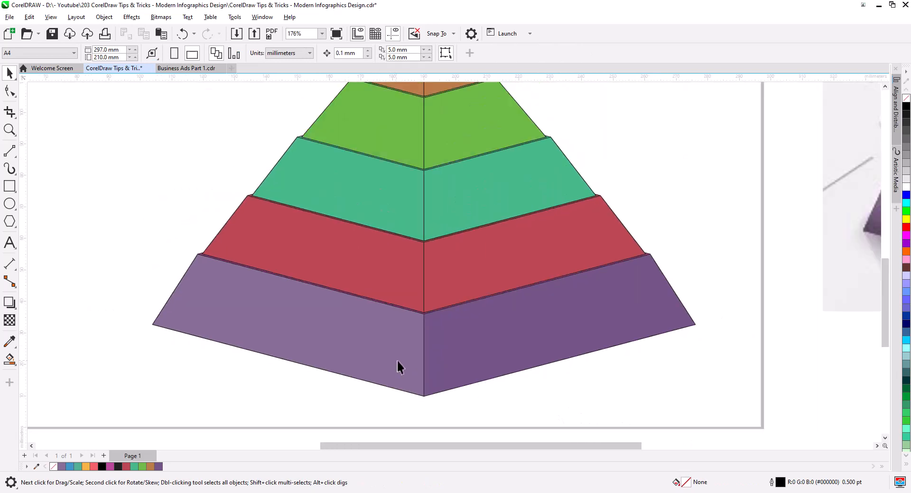
left_click_drag(459, 363, 442, 373)
left_click_drag(339, 299, 327, 328)
left_click(329, 312)
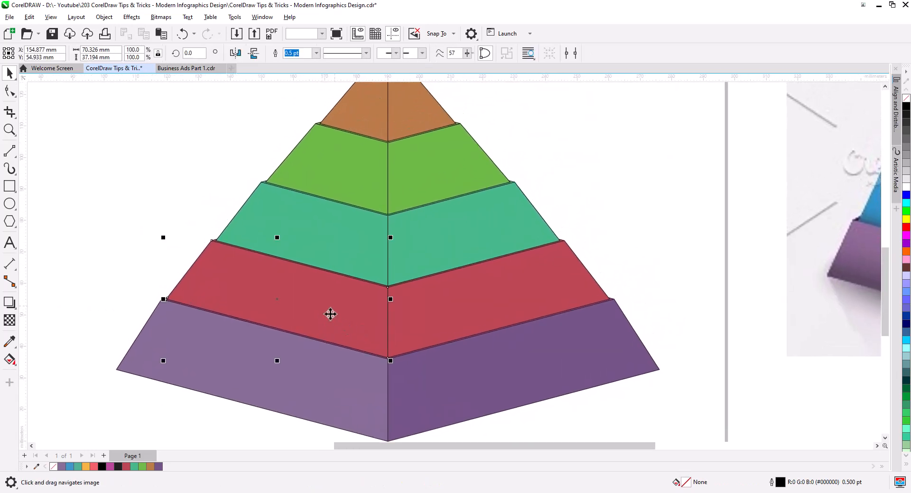
left_click(448, 334, "shift")
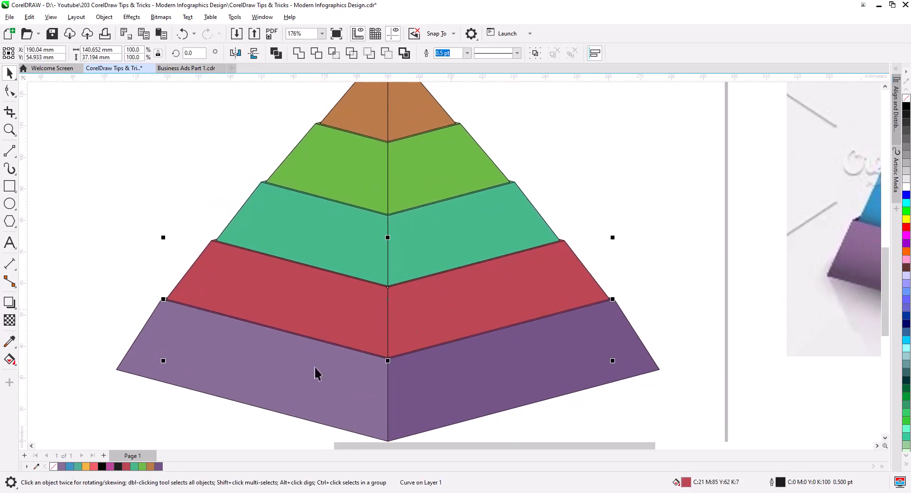
left_click(70, 467)
left_click(558, 403)
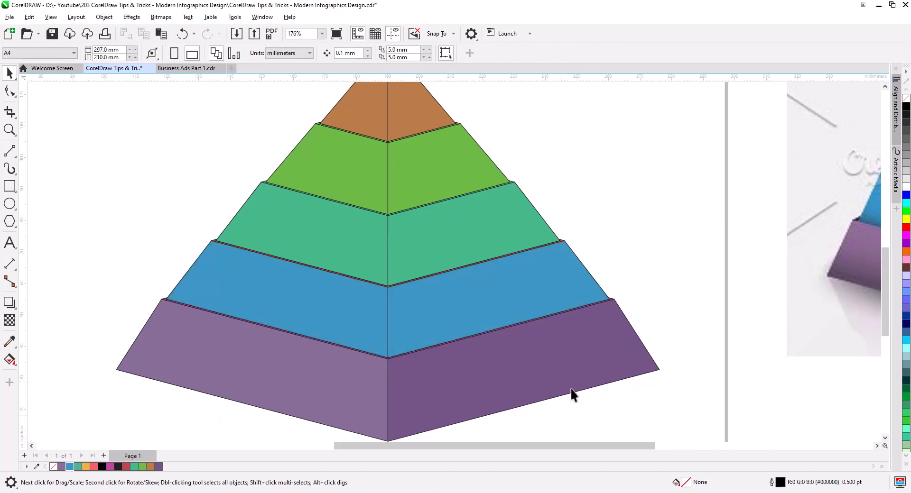
- Darken the fill of the second tier's right face to R23 G104 B145 (#176891)
left_click(471, 291)
double_click(686, 482)
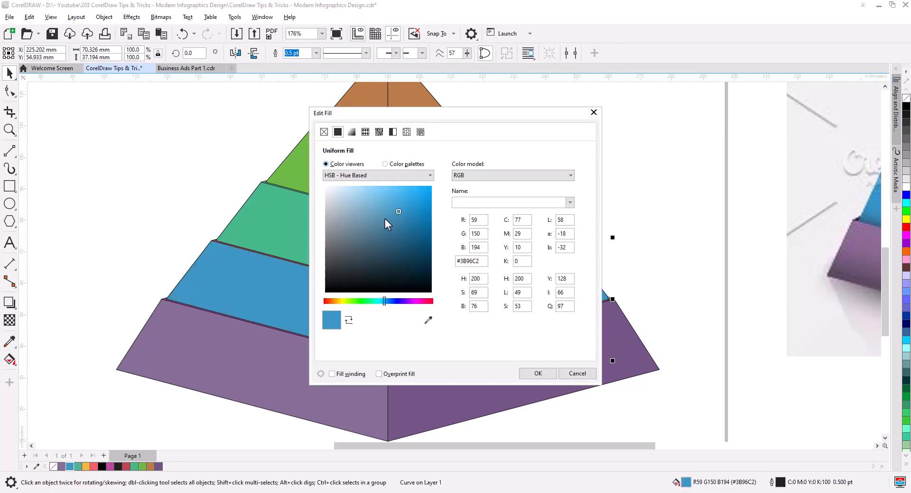
left_click_drag(396, 210, 411, 232)
left_click(782, 392)
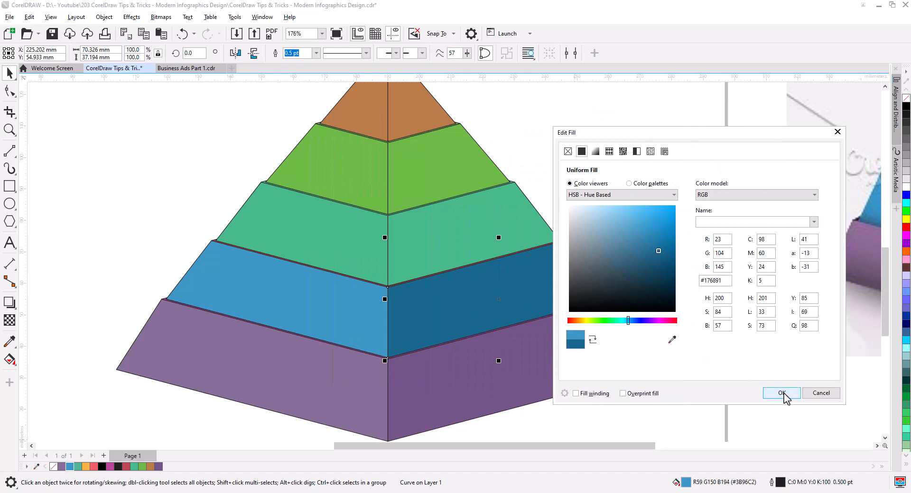
- Change the fill of the second tier's left face to a bright blue, R0 G170 B255 (#00AAFF)
left_click(275, 304)
double_click(686, 482)
left_click(431, 186)
left_click(538, 373)
left_click(213, 360)
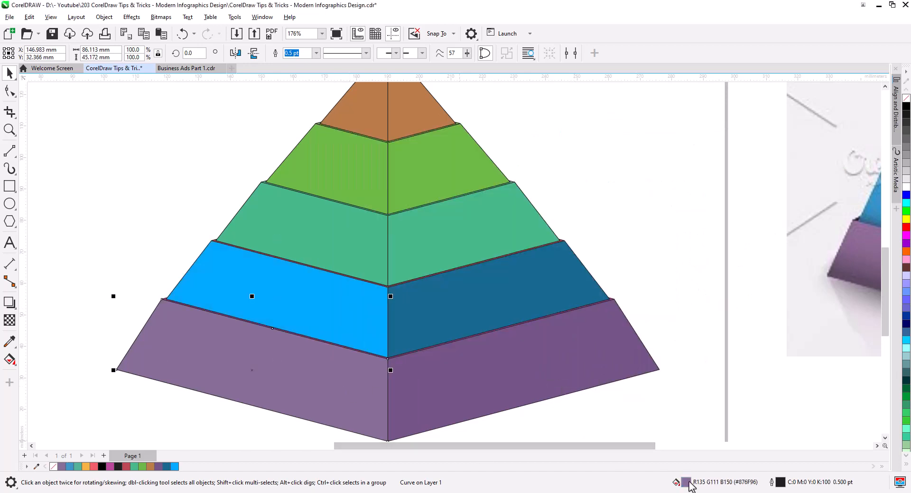
double_click(686, 482)
left_click(431, 187)
left_click(569, 377)
- Apply the same bright blue to the second tier's right face and darken it to a deeper shade of that hue
left_click_drag(561, 320, 568, 389)
left_click(536, 368)
left_click(175, 467)
double_click(686, 483)
left_click_drag(454, 114, 606, 123)
left_click(478, 174)
left_click_drag(584, 197, 585, 217)
left_click(697, 383)
- Recolour both faces of the third tier with the muted teal green from the document palette
left_click(360, 325)
left_click(424, 322, "shift")
left_click(81, 468)
key("Escape")
- Darken the fill of the third tier's right face to a deeper shade of the teal green
left_click(515, 316)
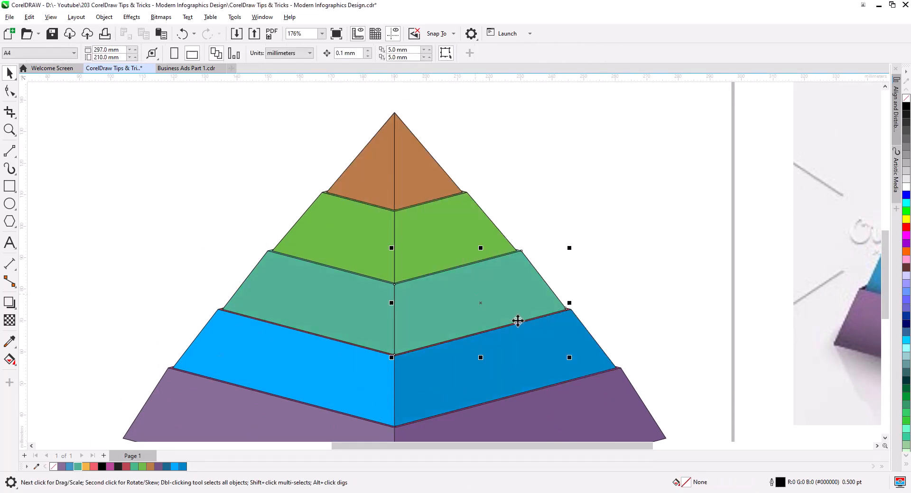
double_click(686, 482)
left_click(344, 164)
left_click_drag(407, 115, 613, 132)
left_click_drag(591, 234, 599, 247)
left_click(745, 389)
key("Escape")
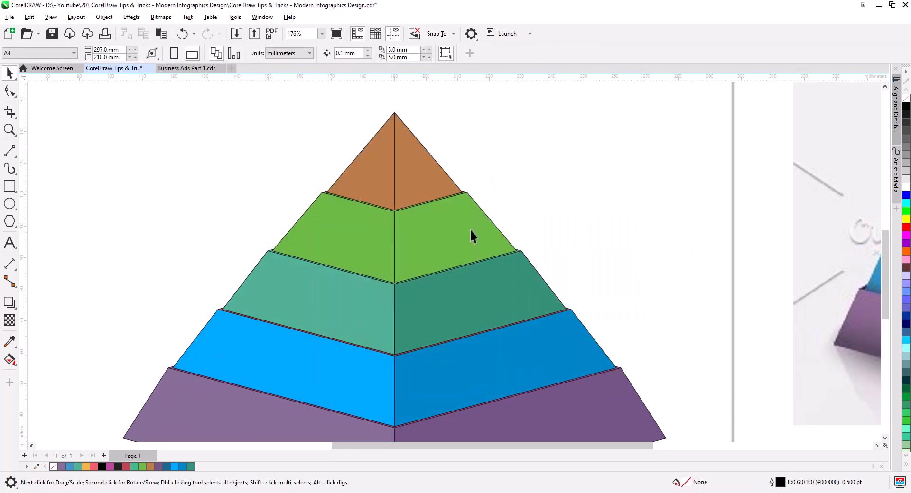
- Recolour both faces of the fourth tier with the document palette's orange (R246 G180 B65)
left_click(470, 230)
left_click(354, 237, "shift")
left_click(86, 467)
left_click(518, 219)
- Darken the fill of the fourth tier's right face to a deeper shade of the orange
left_click(474, 236)
double_click(687, 484)
left_click(352, 165)
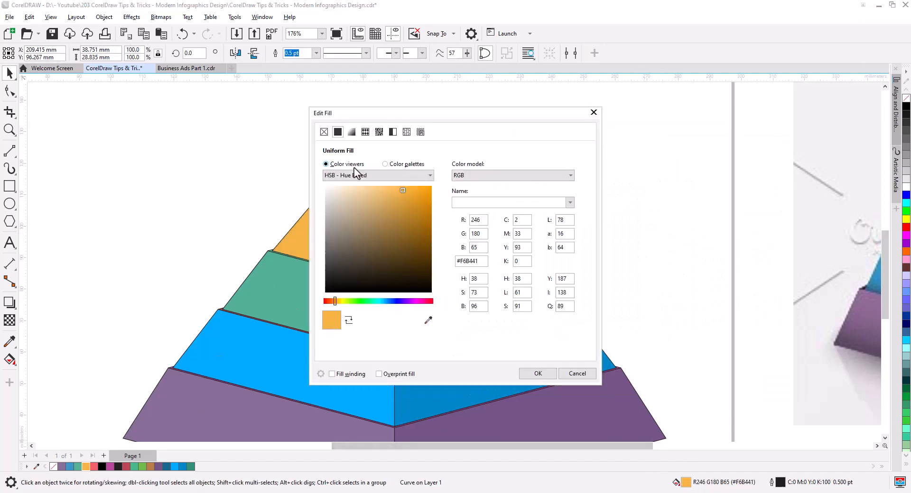
left_click(414, 203)
left_click_drag(414, 113, 614, 126)
left_click(613, 219)
left_click(733, 387)
- Sample the red of the reference pyramid's tip (R205 G34 B42) and apply it to both faces of the top tier
left_click(417, 176)
left_click(372, 176, "shift")
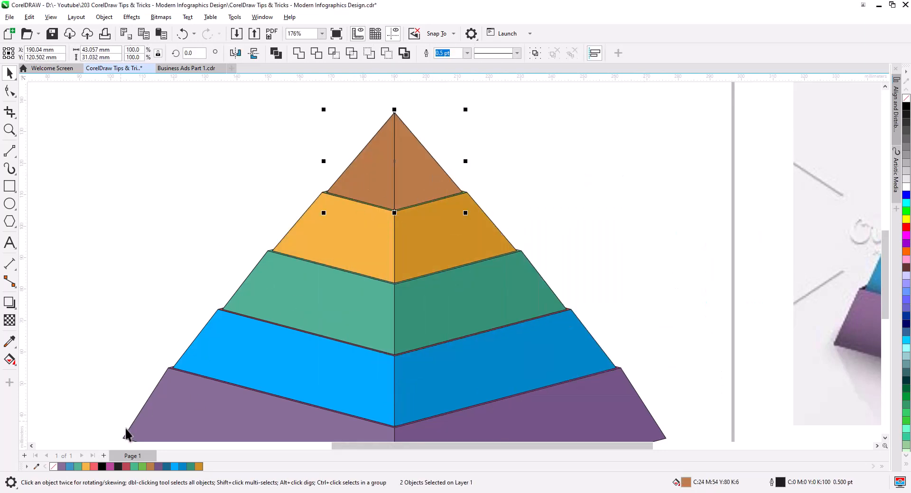
scroll(330, 376, "down", 3)
left_click(9, 341)
left_click(741, 208)
left_click(349, 245)
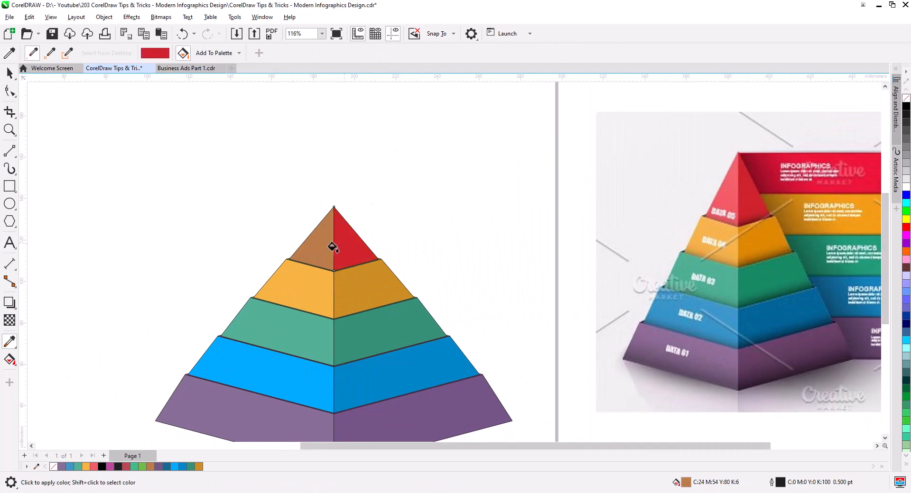
left_click(327, 247)
- Darken the fill of the top tier's right face to deep red, R153 G9 B16 (#990910)
left_click(9, 74)
left_click(351, 244)
double_click(686, 483)
left_click(424, 228)
left_click_drag(437, 113, 566, 125)
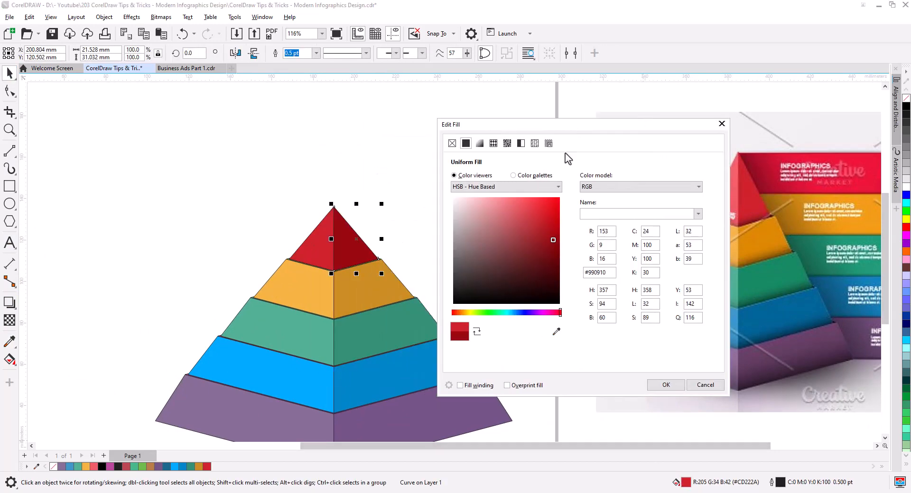
left_click(666, 386)
left_click(400, 252)
scroll(347, 414, "up", 4)
left_click_drag(347, 414, 451, 379)
scroll(351, 329, "up", 4)
left_click(452, 374)
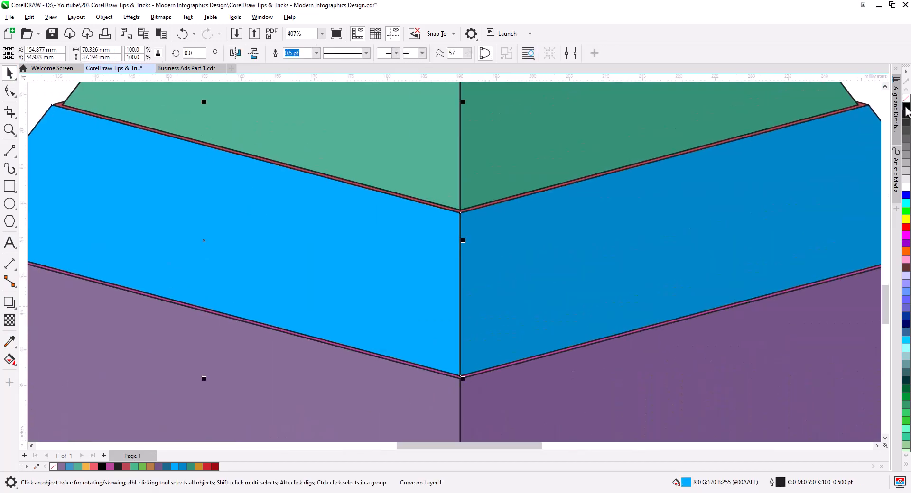
left_click(905, 107)
key("ctrl+z")
- Fill the thin rims above the purple and blue tiers with black
left_click_drag(47, 266, 346, 416)
scroll(322, 407, "up", 4)
left_click(304, 387)
left_click(906, 107)
left_click(481, 143)
left_click(906, 106)
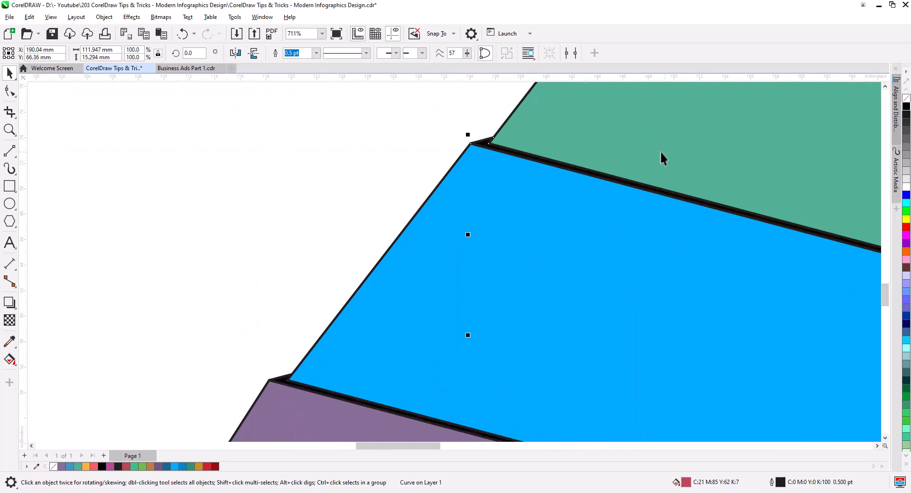
- Fill the thin rims above the green and orange tiers with black
left_click_drag(593, 204, 425, 377)
left_click_drag(593, 204, 425, 376)
left_click(400, 264)
left_click(906, 107)
left_click_drag(590, 189, 423, 380)
left_click(443, 218)
left_click(905, 106)
- Remove the outline from all the pieces of the pyramid
scroll(577, 267, "down", 6)
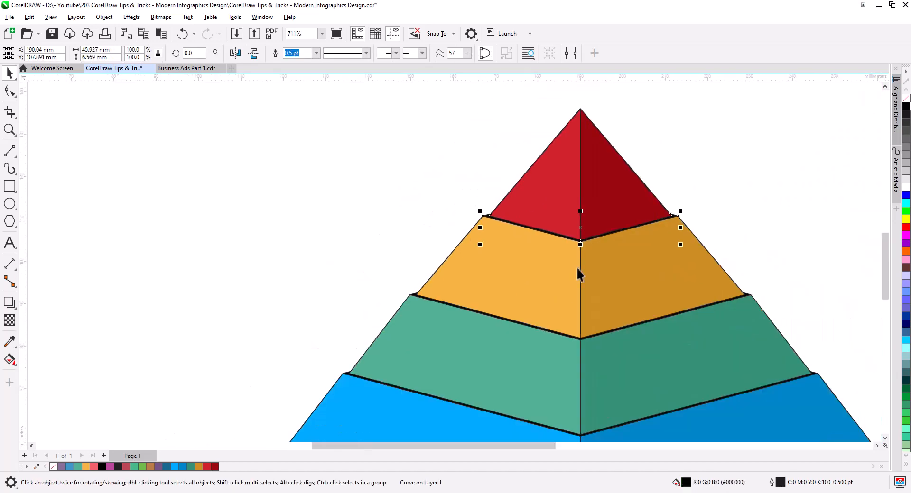
left_click_drag(578, 269, 512, 181)
left_click(749, 416)
left_click_drag(749, 415, 717, 404)
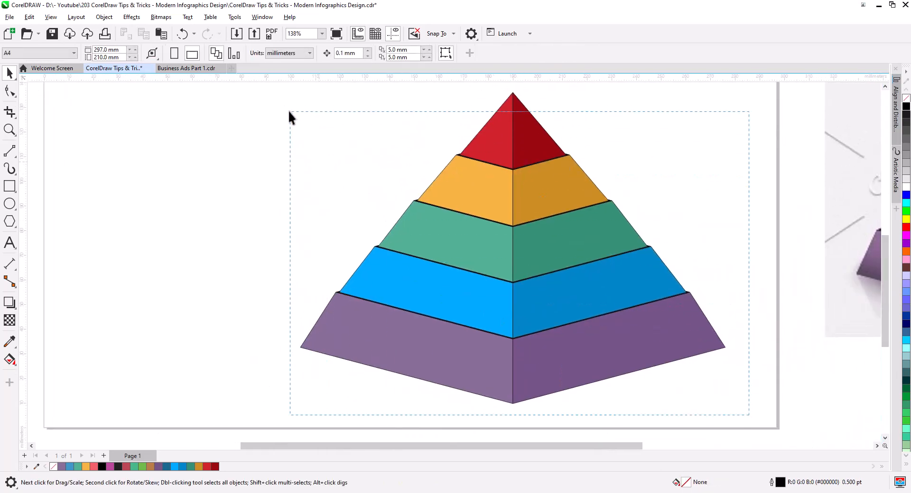
left_click_drag(271, 87, 272, 88)
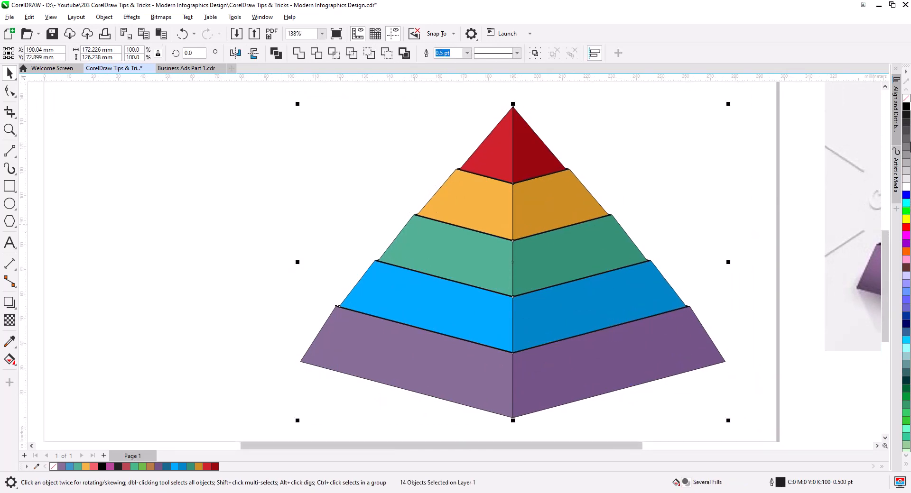
right_click(906, 98)
left_click(697, 217)
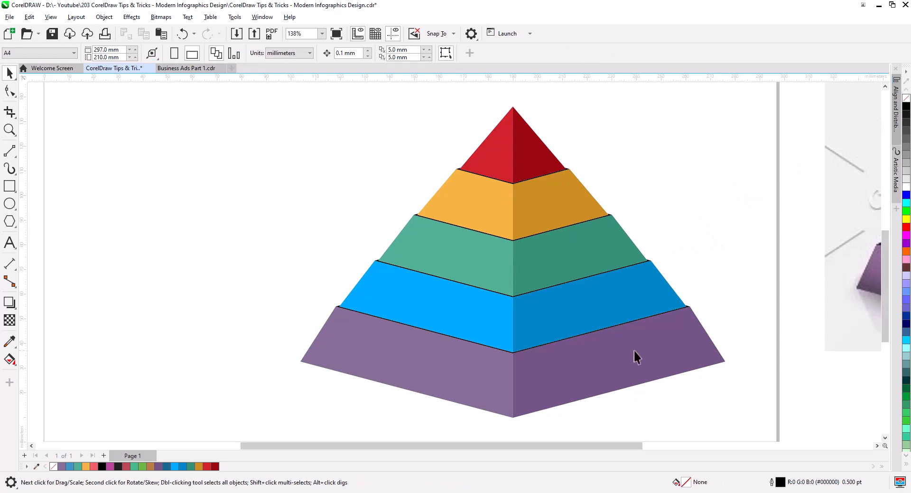
- Add a black Multiply drop shadow with opacity 75 and feather 15 to the bottom tier's left face, cast up onto the blue tier
scroll(581, 351, "up", 2)
left_click(389, 375)
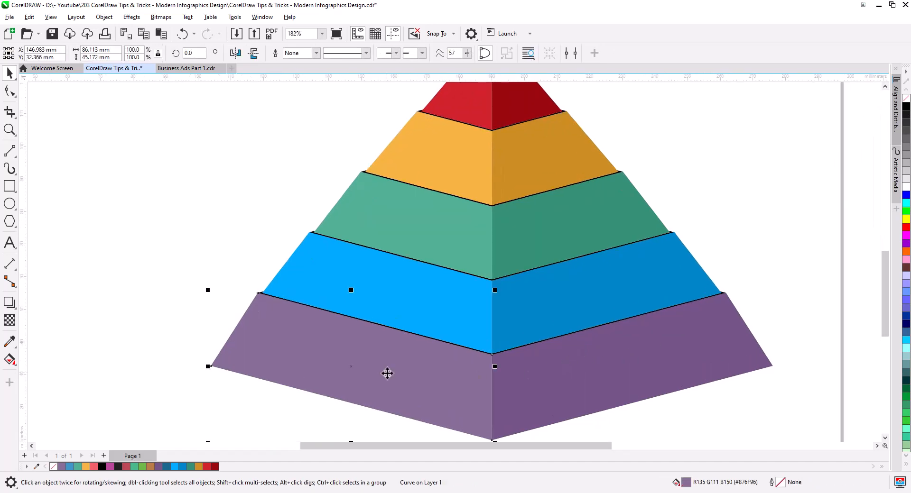
left_click(10, 302)
left_click_drag(351, 367, 383, 286)
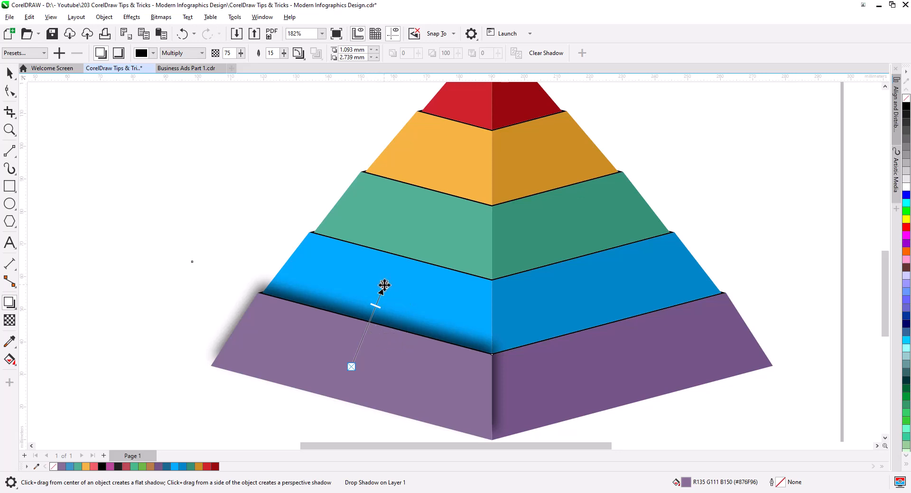
left_click_drag(385, 285, 370, 322)
- Lower the drop shadow's opacity to 54 and save its settings as the preset 2.PST, replacing the existing file
left_click(59, 53)
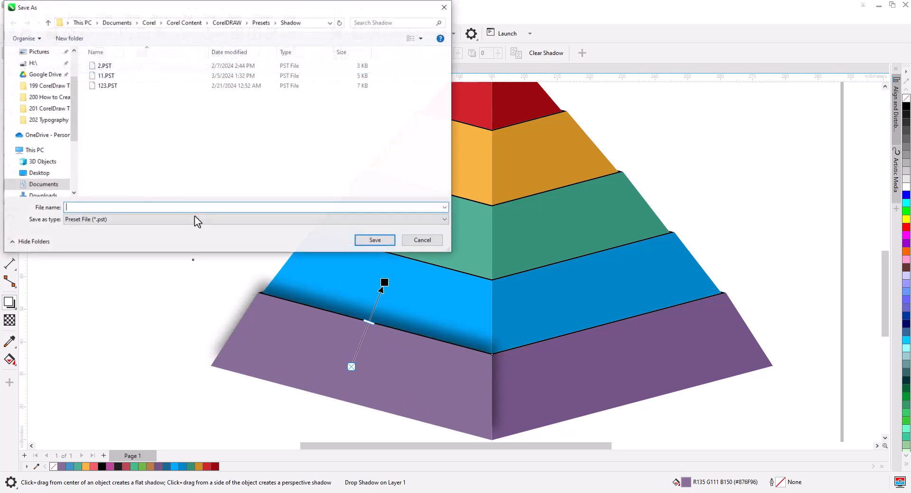
double_click(105, 68)
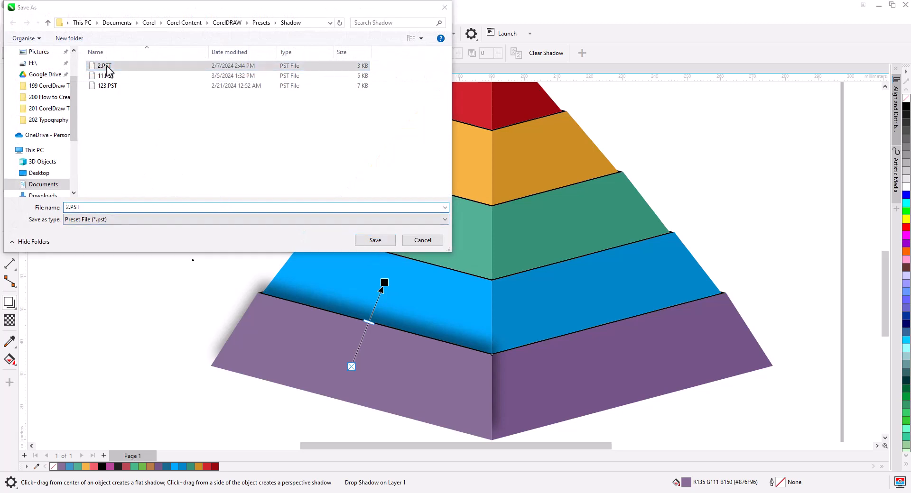
left_click(479, 252)
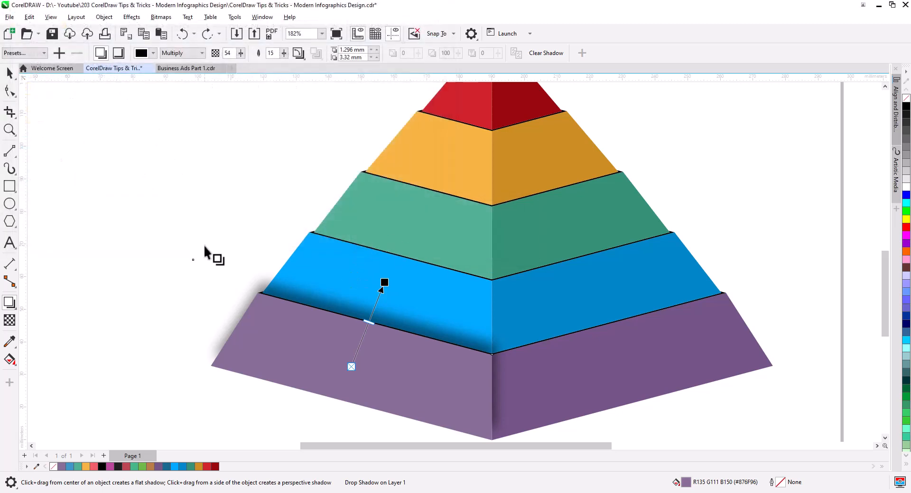
- Break the drop shadow apart from the purple tier's left face
left_click(9, 72)
key("Escape")
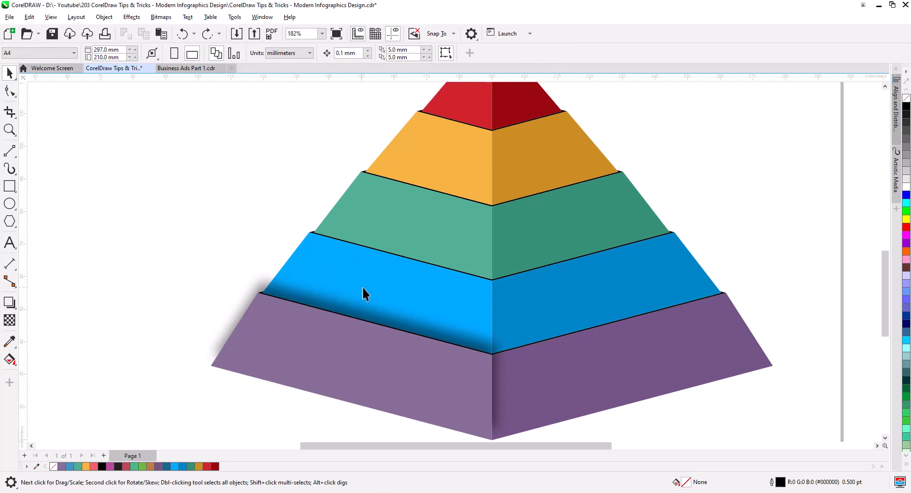
right_click(343, 308)
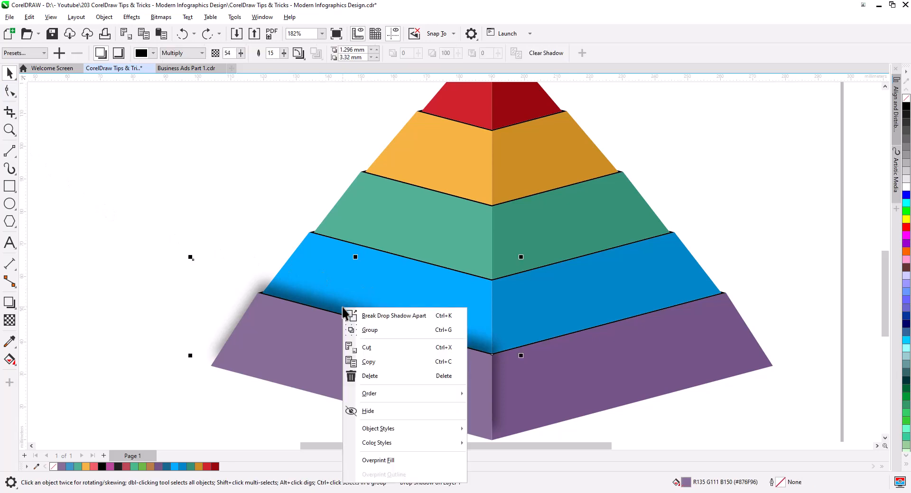
left_click(383, 316)
- PowerClip the purple face's loose shadow inside the blue tier's left face
left_click(236, 295)
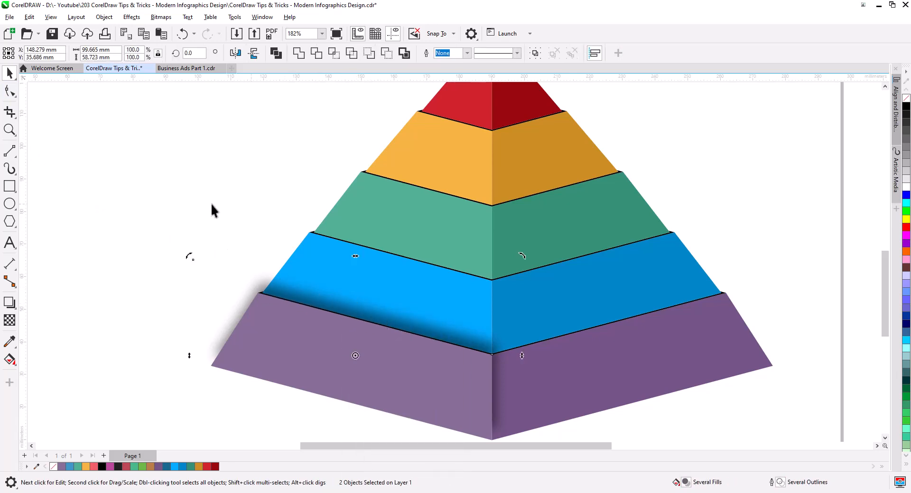
left_click(261, 284)
right_click(260, 284)
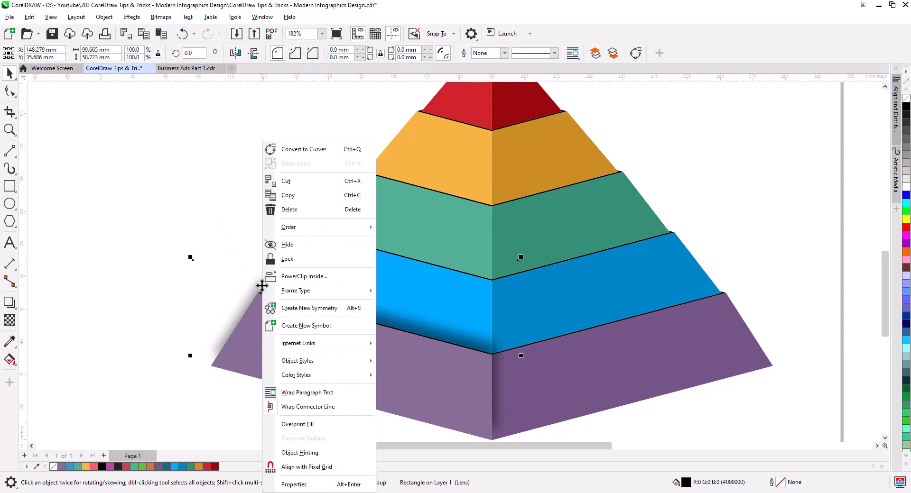
left_click(292, 278)
left_click(312, 240)
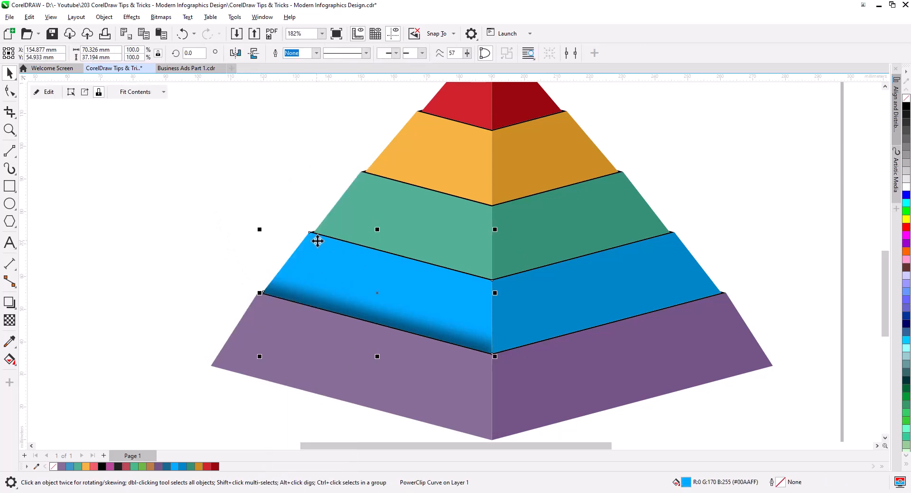
left_click(217, 244)
- Apply the drop shadow preset 2 to the blue tier's left face and break the shadow apart
left_click_drag(352, 295, 305, 323)
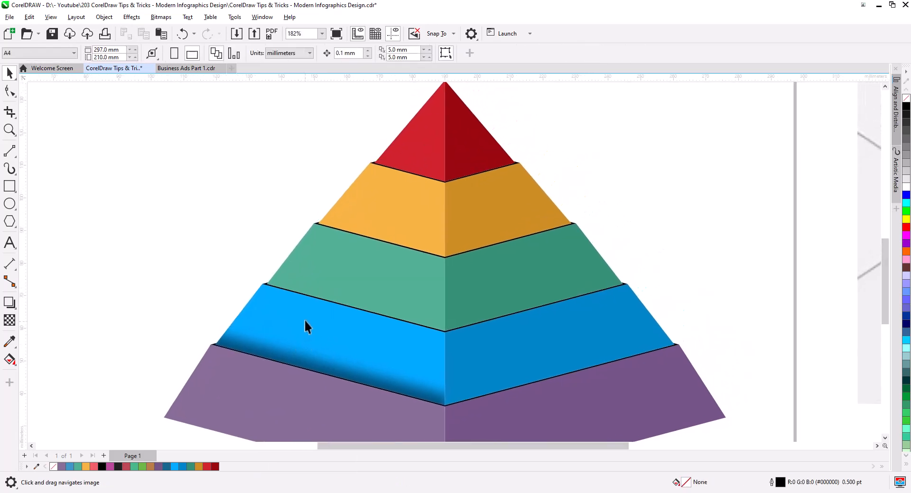
left_click(330, 318)
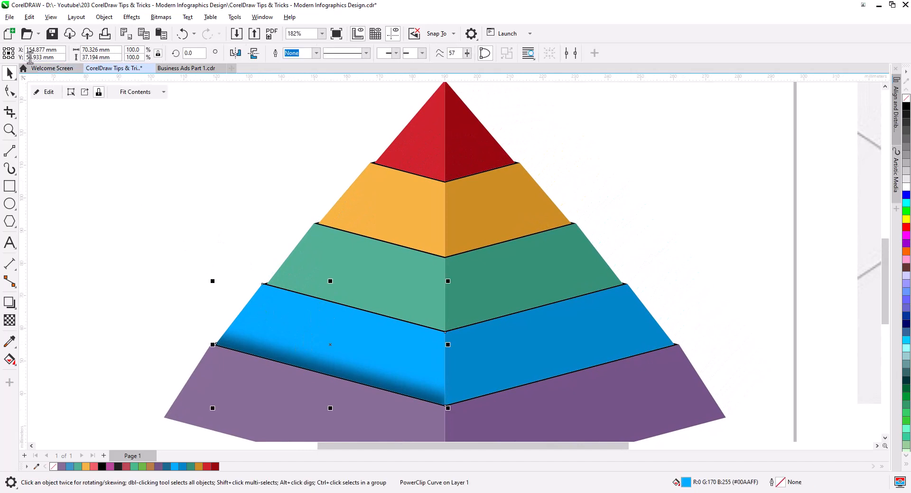
left_click(10, 302)
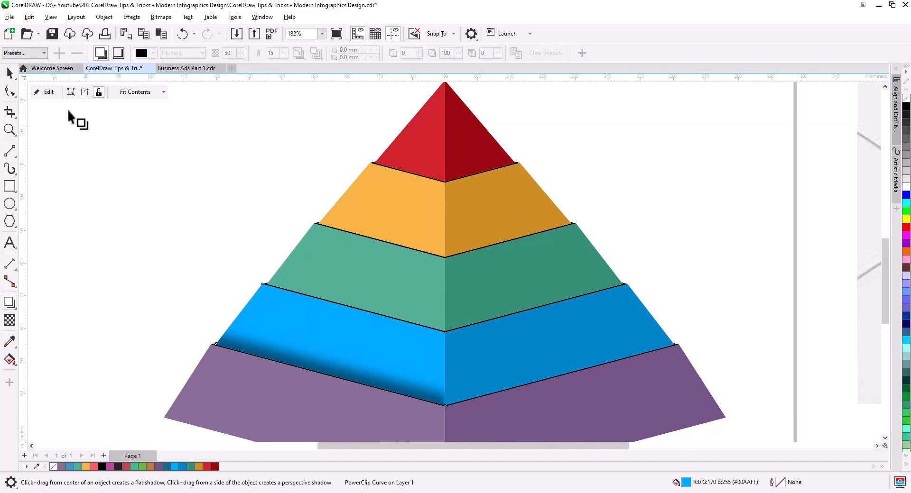
left_click(43, 53)
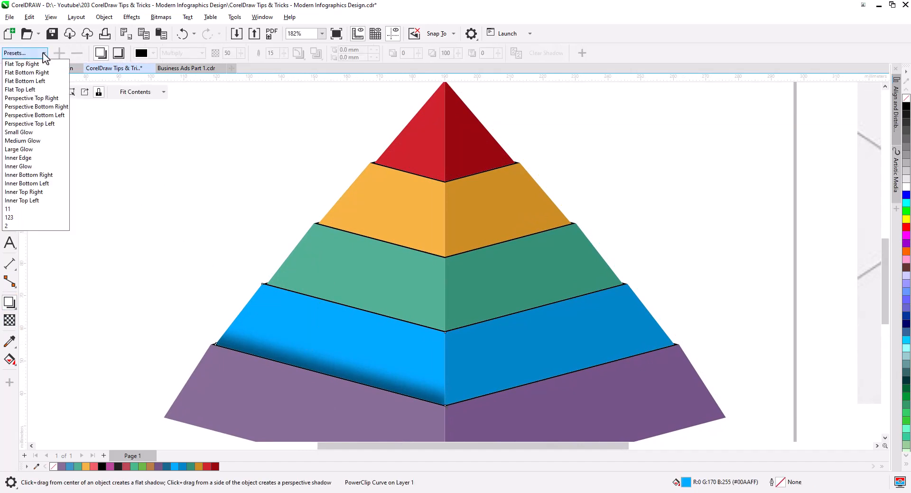
left_click(24, 226)
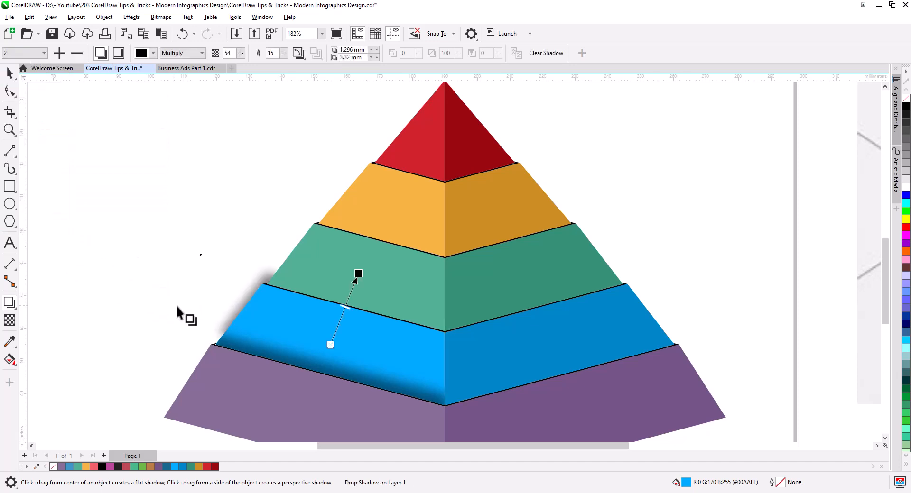
right_click(266, 277)
left_click(297, 284)
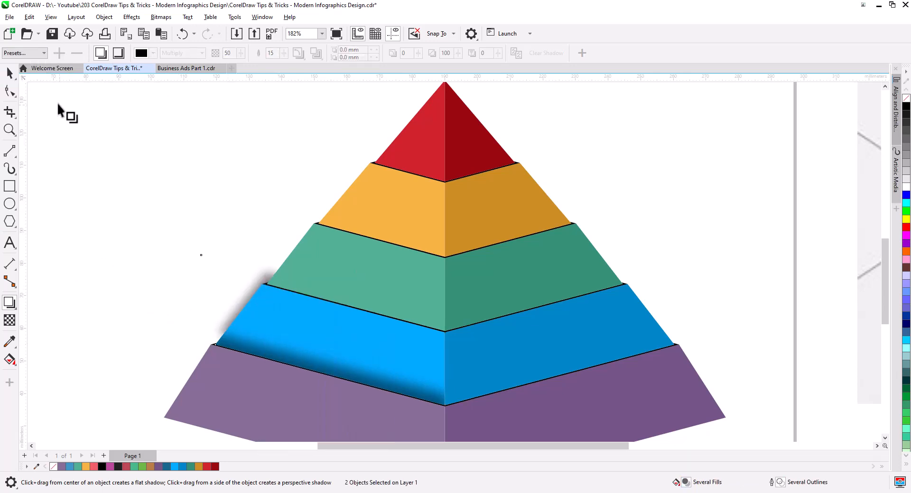
- PowerClip the blue face's loose shadow inside the green tier's left face
key("space")
left_click(266, 278)
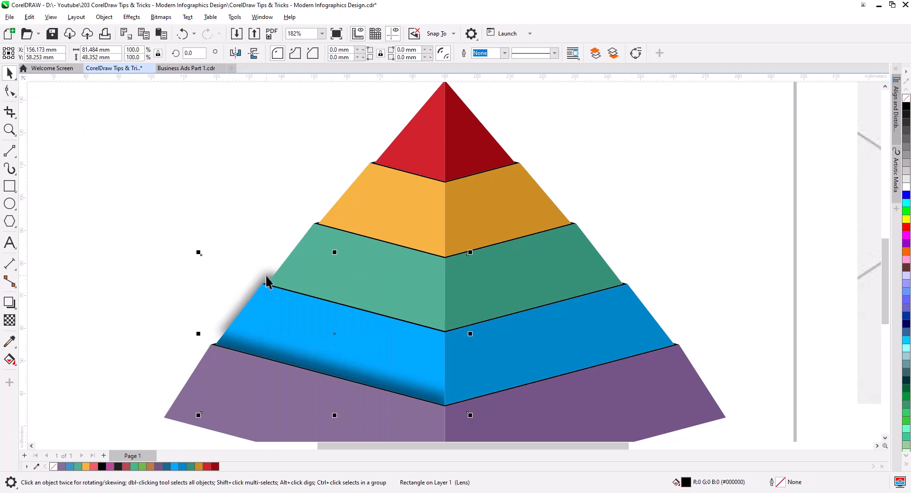
right_click(265, 276)
left_click(292, 280)
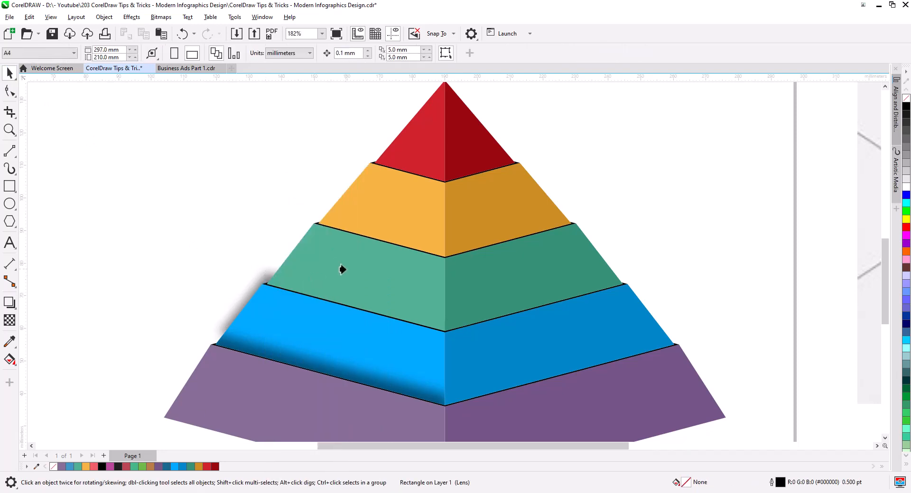
left_click(342, 268)
- Apply the drop shadow preset 2 to the green and orange left faces and break their shadows apart
left_click(10, 303)
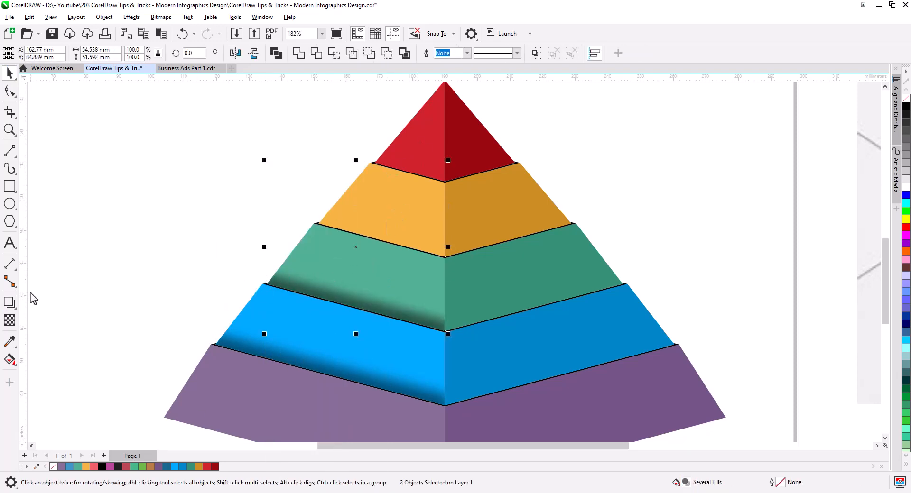
left_click(17, 54)
left_click(17, 227)
right_click(316, 219)
left_click(328, 228)
- PowerClip the loose shadows of the green and orange left faces inside the orange and red left faces above them
key("space")
left_click(313, 217)
right_click(314, 220)
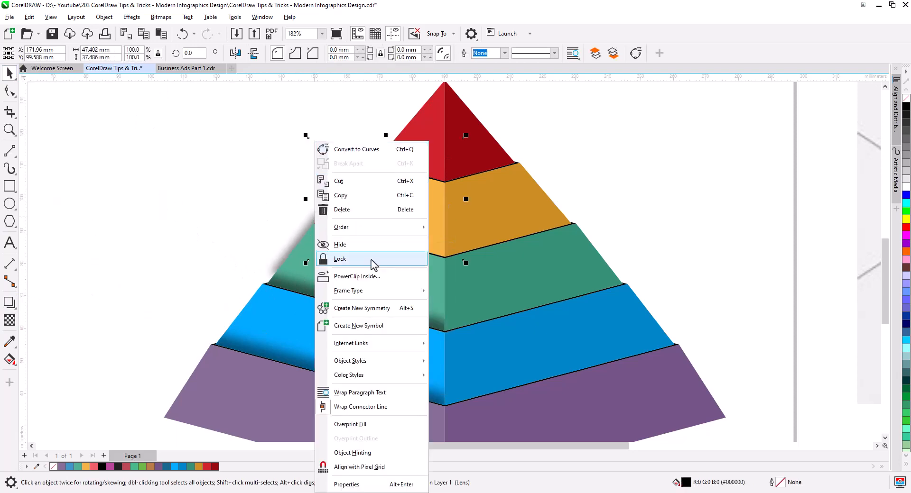
left_click(372, 262)
left_click(317, 228)
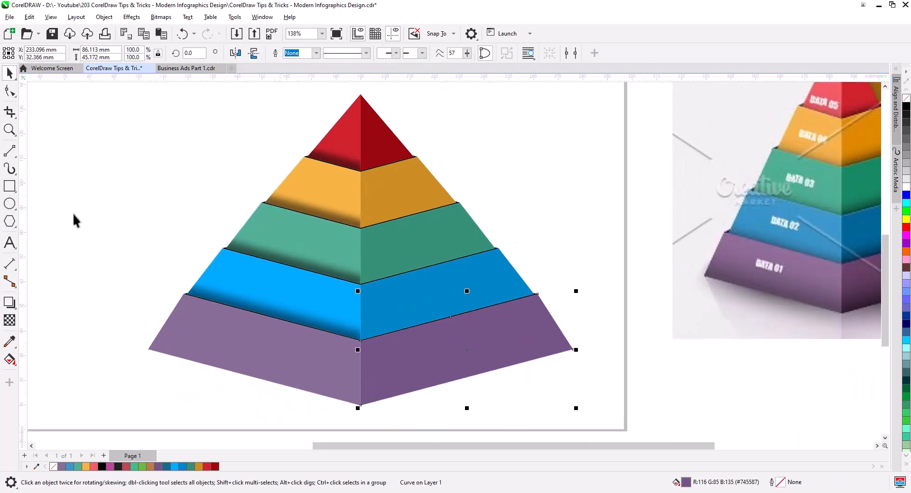
- Add a black Multiply drop shadow with opacity 56 and feather 15 to the purple right face and PowerClip it inside the blue right face
left_click(9, 302)
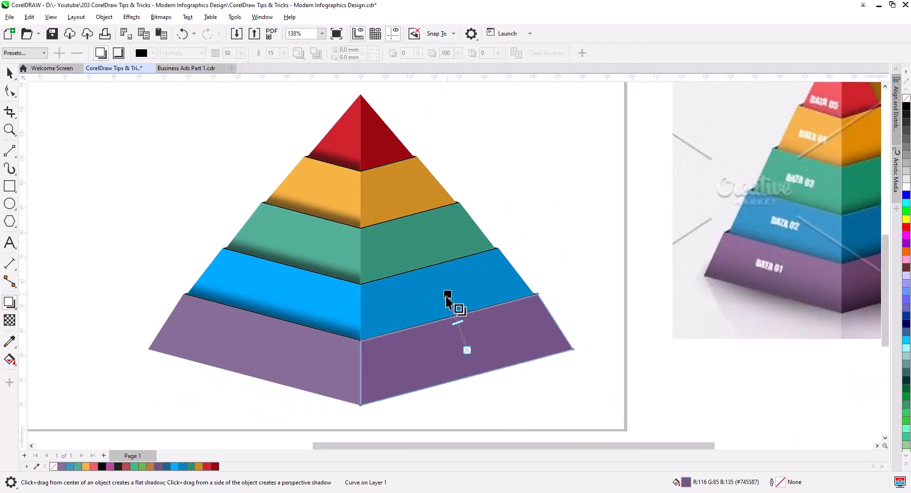
left_click_drag(443, 288, 467, 350)
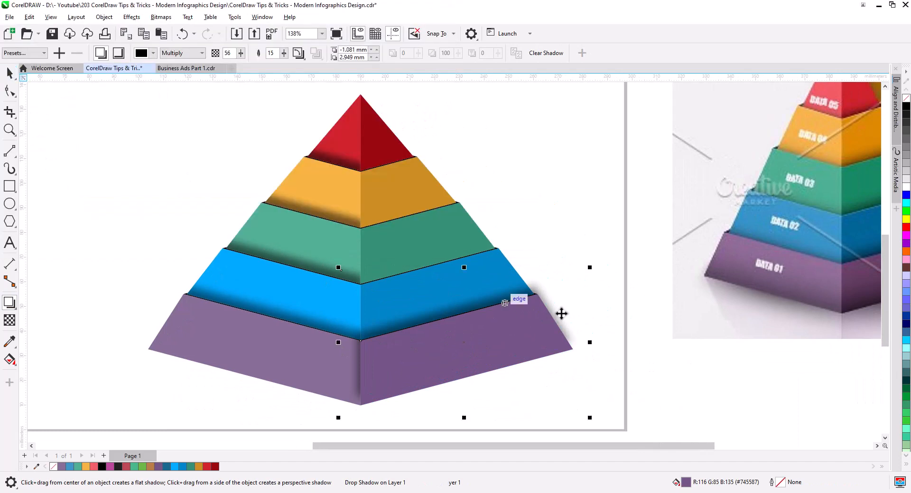
key("space")
key("Escape")
left_click(390, 286)
left_click(454, 283)
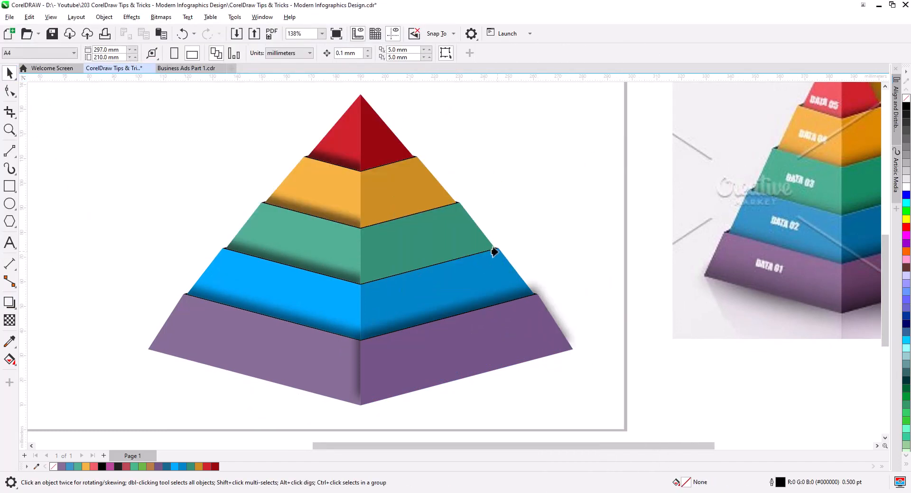
left_click(495, 253)
- Apply the drop shadow preset 2 to the blue, green and orange right faces and break the shadows apart
left_click(419, 240, "shift")
left_click(389, 211, "shift")
left_click(9, 303)
left_click(43, 53)
left_click(13, 154)
right_click(470, 211)
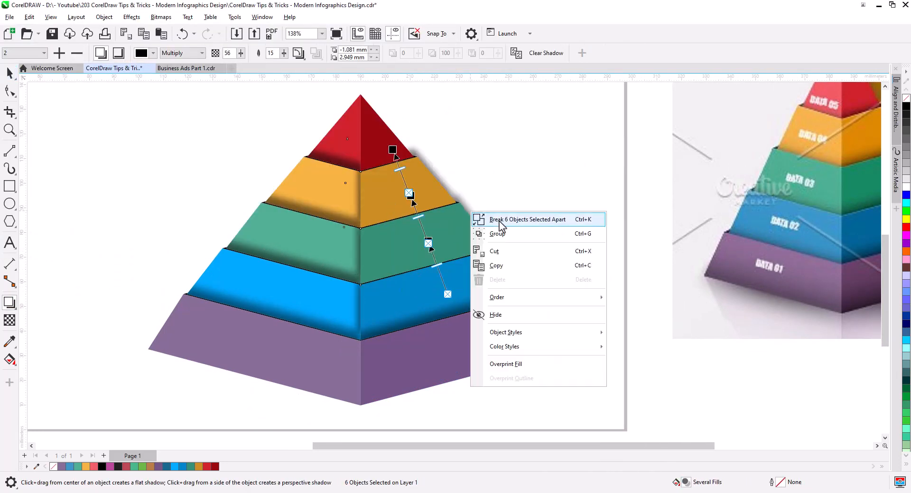
left_click(501, 221)
- PowerClip the loose shadows of the green and orange right faces inside the orange and red right faces above them
key("space")
right_click(529, 277)
left_click(565, 151)
left_click(455, 225)
right_click(474, 216)
left_click(510, 151)
left_click(403, 193)
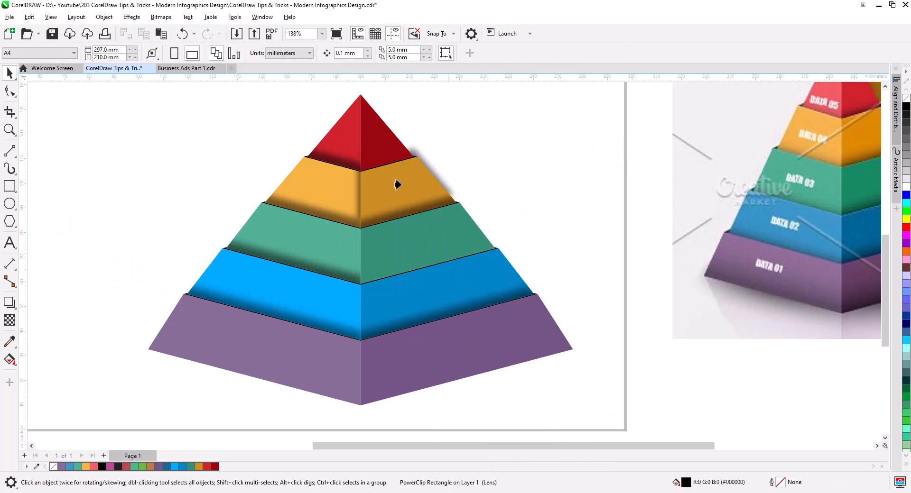
left_click(498, 275)
left_click(522, 244)
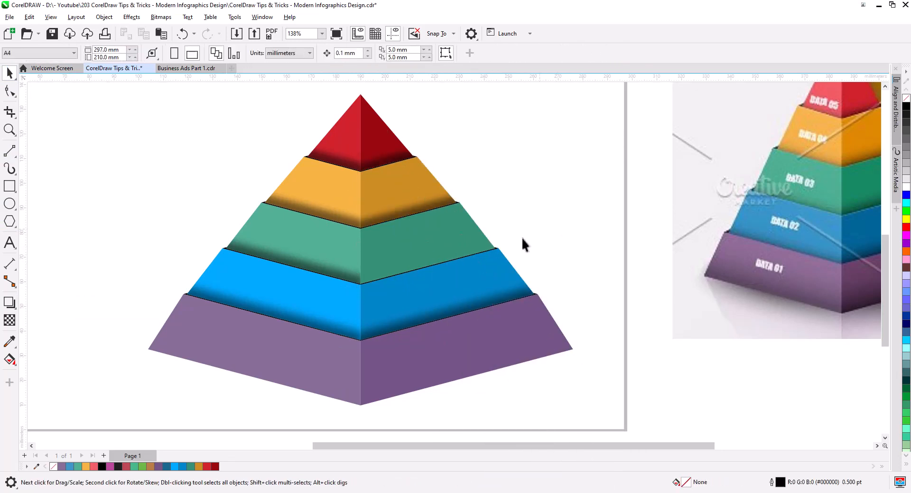
- Shadow the blue right face with preset 2, break the shadow apart and PowerClip it inside the green tier's right face
left_click(498, 280)
left_click(10, 302)
left_click(24, 53)
left_click(12, 200)
right_click(518, 271)
key("Escape")
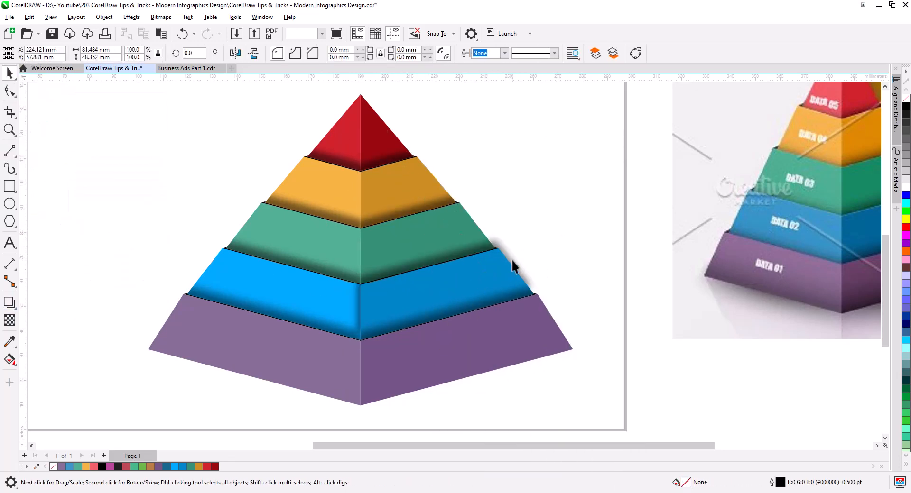
- Recolour the top tier with a light red left face and a bright red right face, and move the pyramid towards the page's left side
scroll(549, 384, "down", 3)
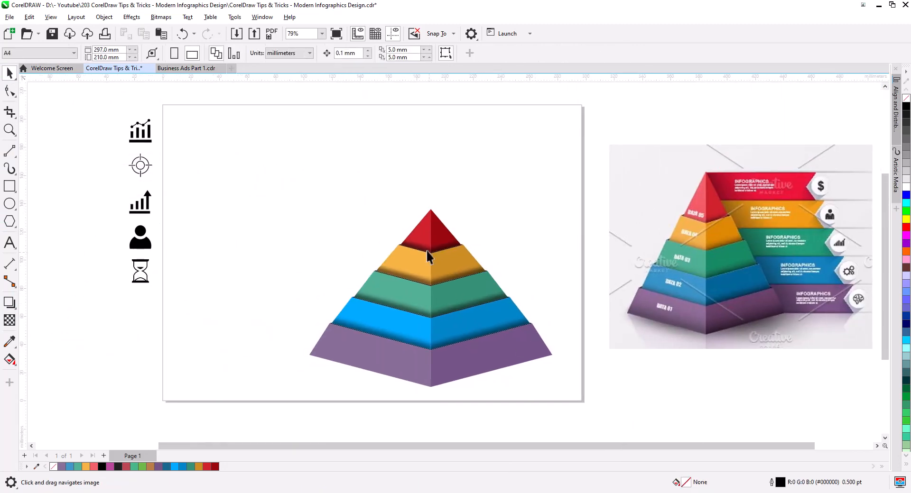
left_click(427, 251)
left_click(250, 358)
left_click(432, 240)
key("shift+F11")
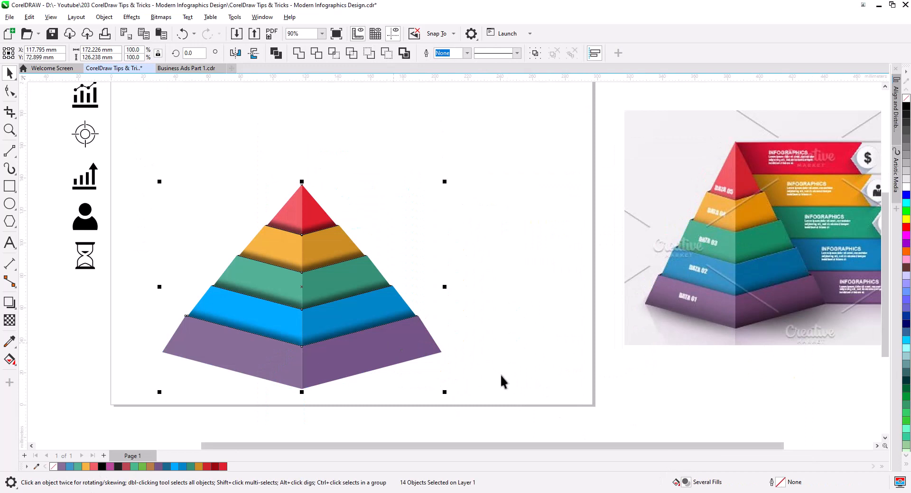
left_click(503, 382)
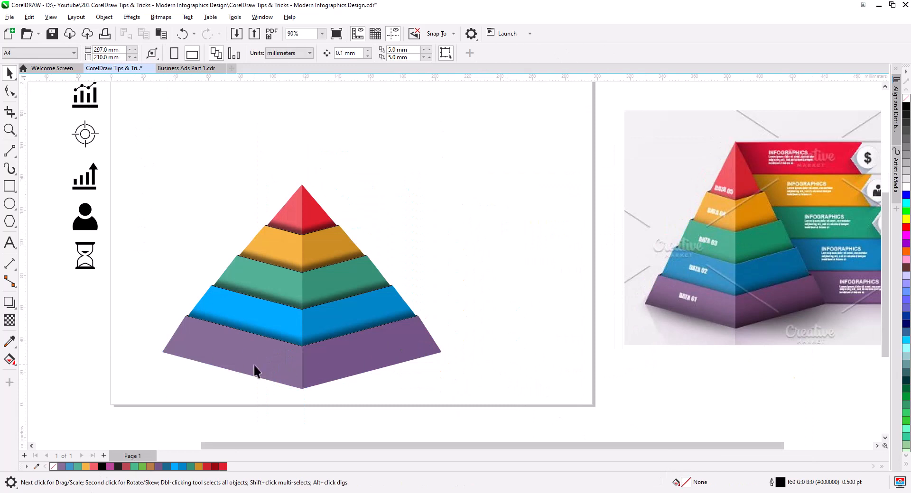
- Copy the shadow from the blue right face's PowerClip onto the page and move it down over the purple right face's lower edge
scroll(283, 376, "up", 2)
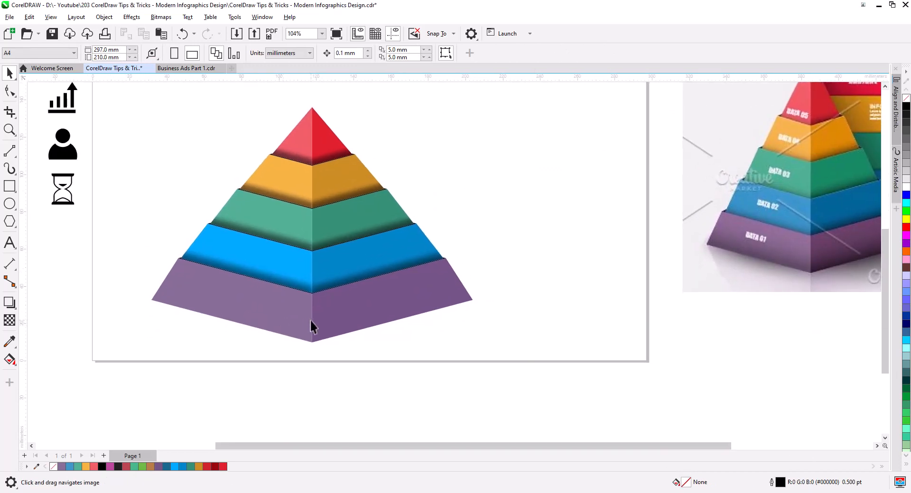
left_click(340, 266)
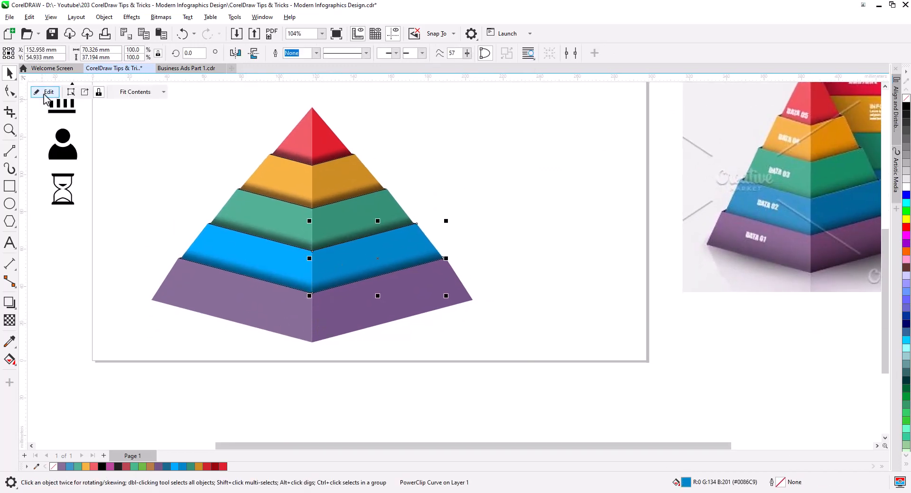
left_click(38, 92)
left_click(369, 305)
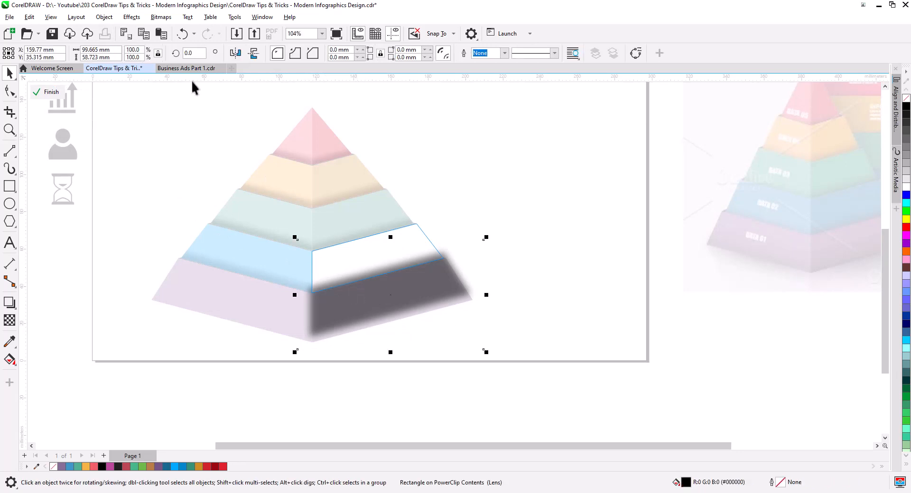
left_click(52, 92)
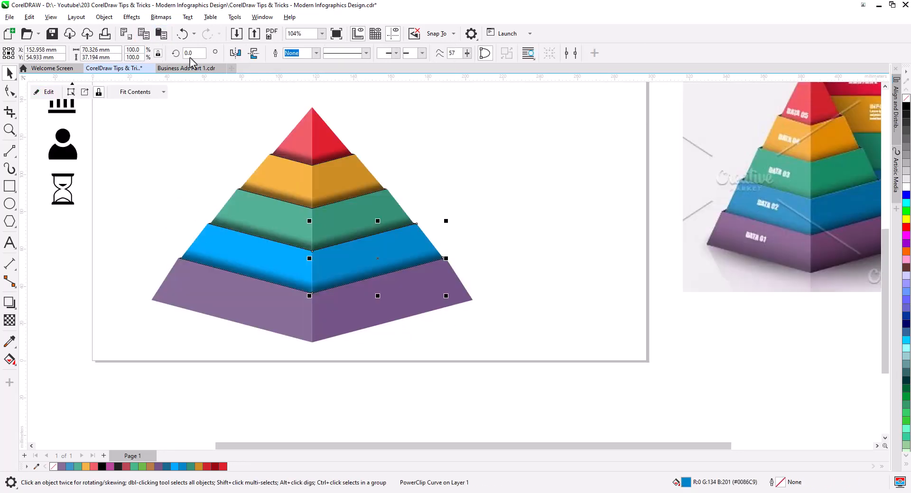
left_click(157, 35)
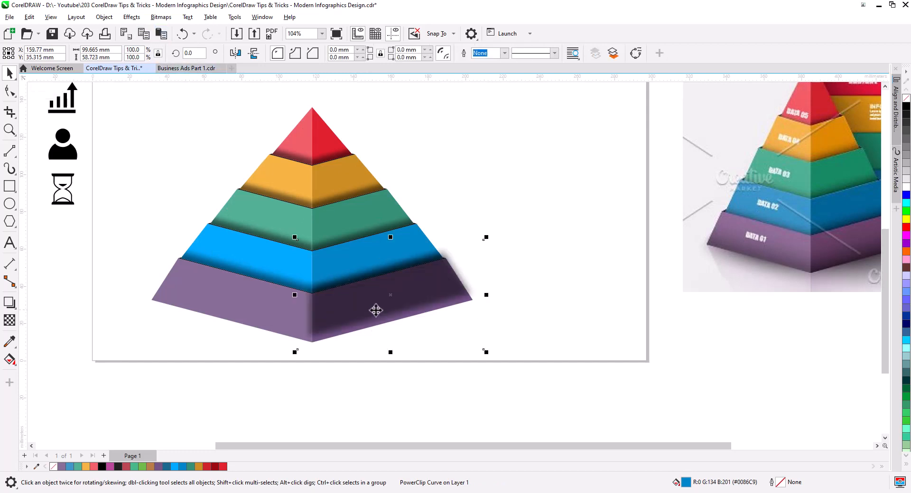
left_click_drag(376, 309, 386, 344)
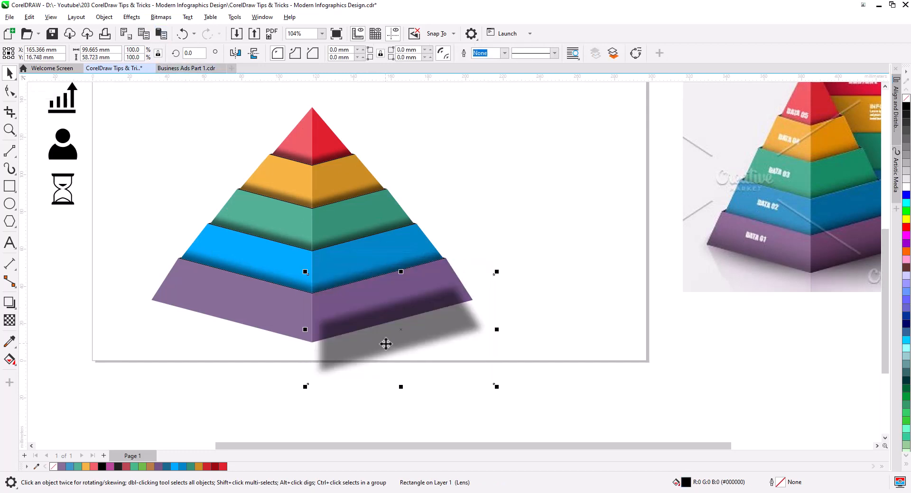
- Enlarge the loose shadow to 118.7%, position it along the purple right face's lower edge and PowerClip it inside that face
left_click_drag(497, 386, 516, 400)
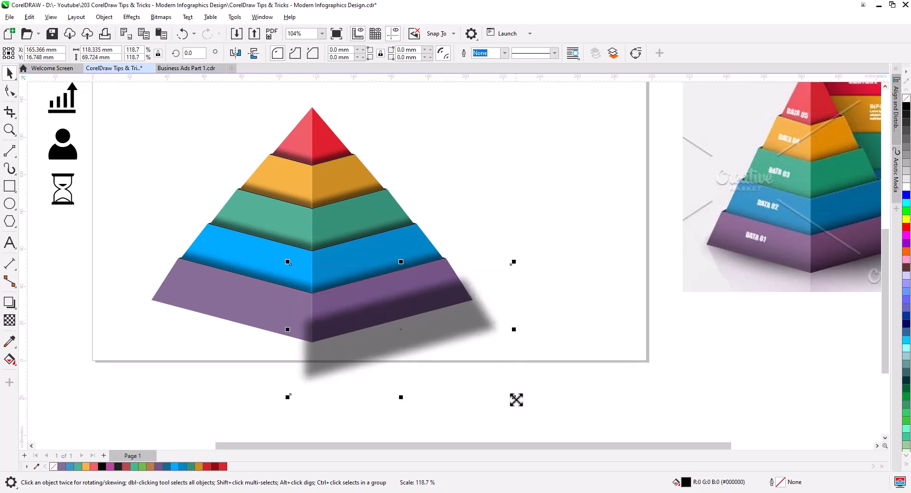
left_click_drag(426, 323, 437, 337)
right_click(437, 337)
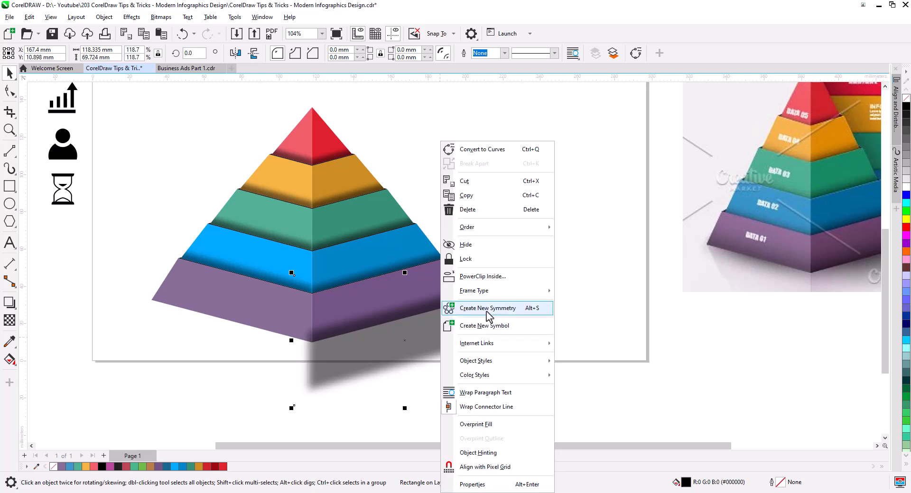
left_click(485, 277)
left_click(445, 265)
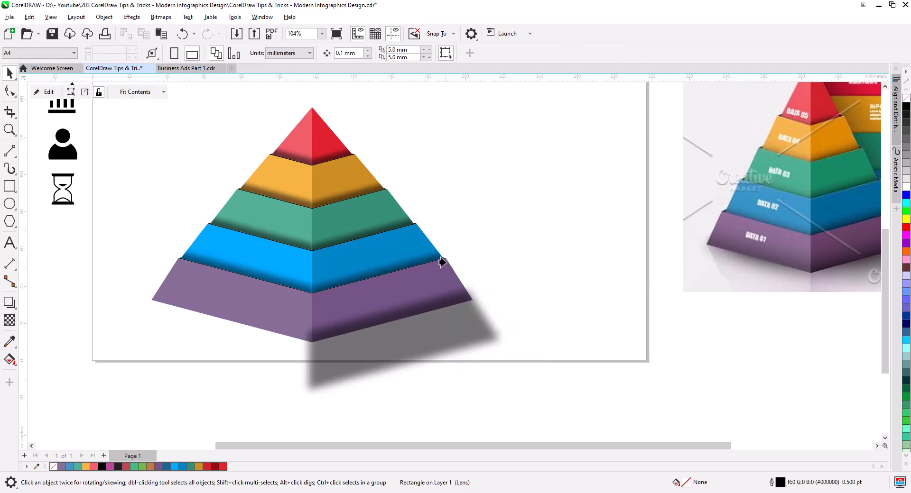
left_click(499, 340)
- Copy the shadow from the blue left face's PowerClip and paste it onto the page
left_click(287, 306)
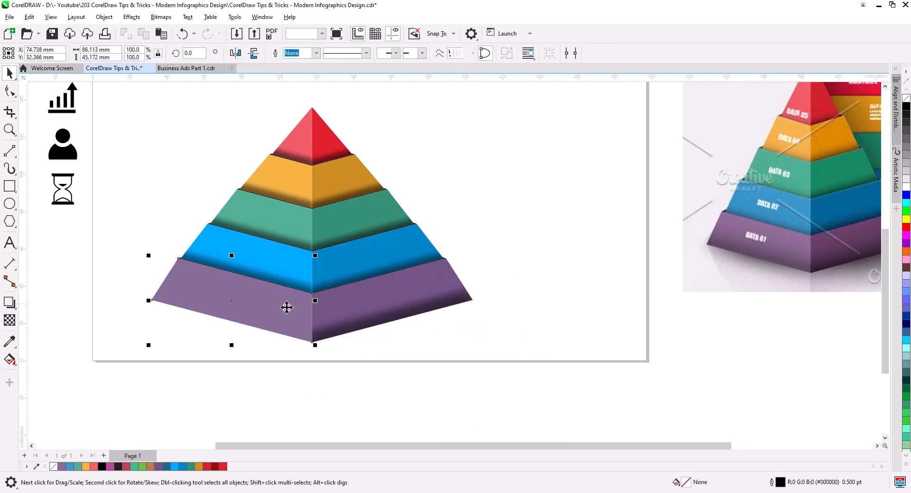
left_click(285, 267)
left_click(45, 92)
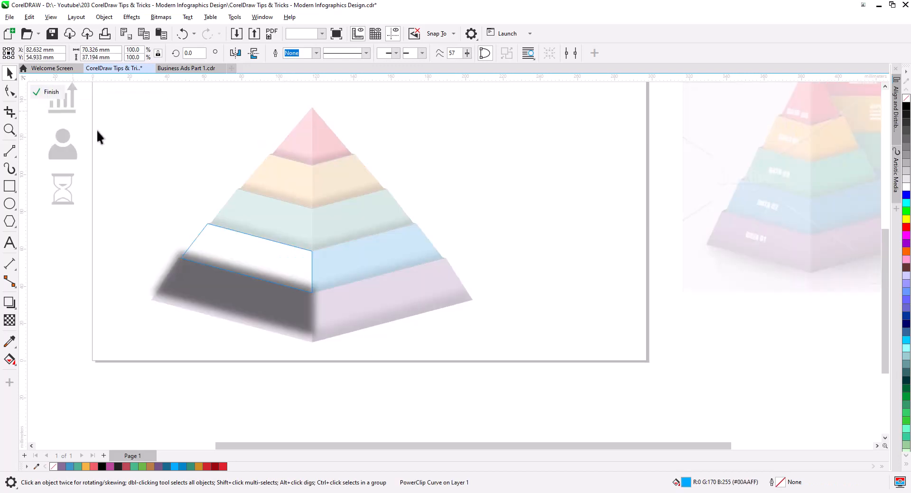
left_click(247, 277)
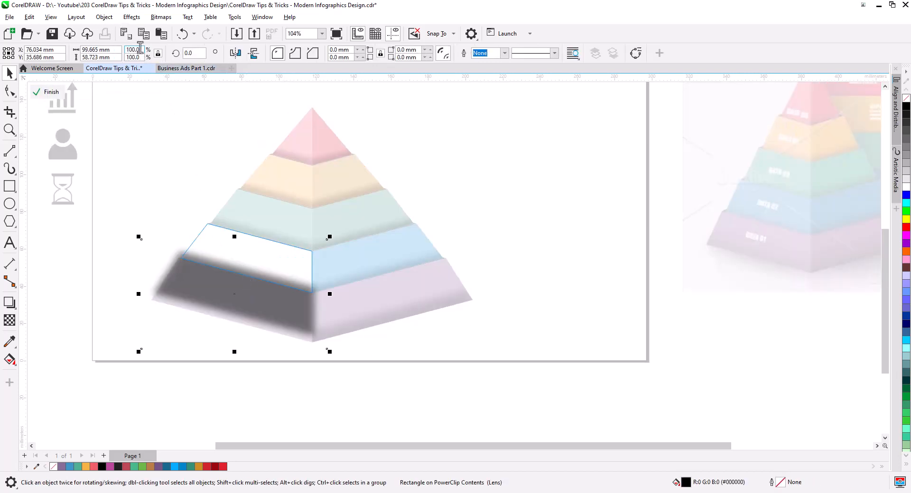
left_click(45, 92)
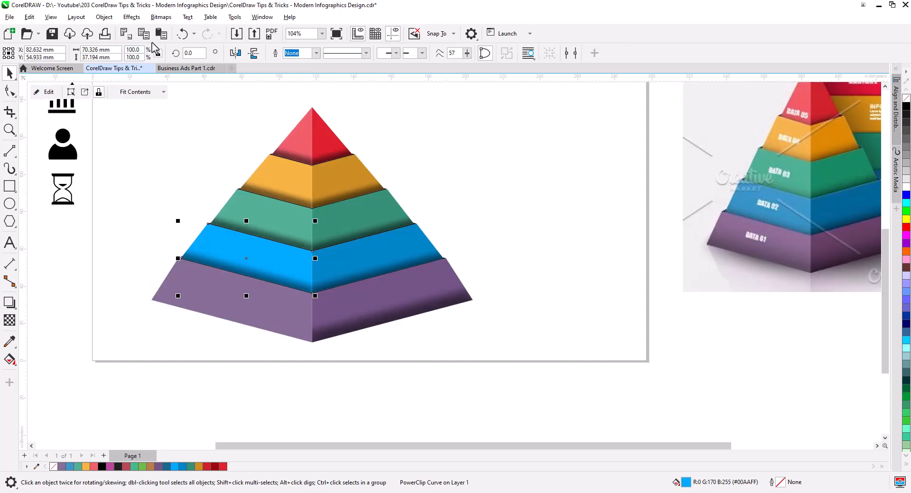
left_click(162, 33)
- Move the pasted shadow over the purple left face's lower edge, enlarge it to 120.2% and PowerClip it inside that face
left_click_drag(263, 313, 253, 343)
left_click_drag(320, 384, 302, 371)
right_click(300, 370)
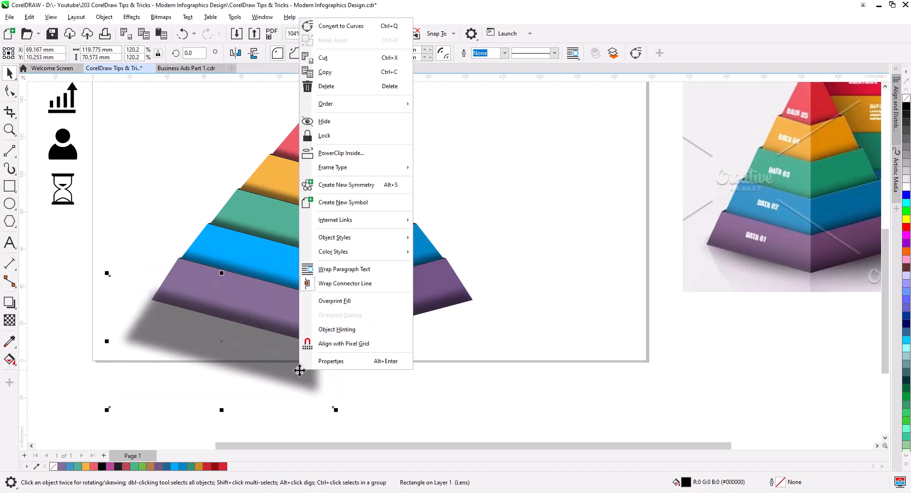
left_click(346, 153)
left_click(178, 263)
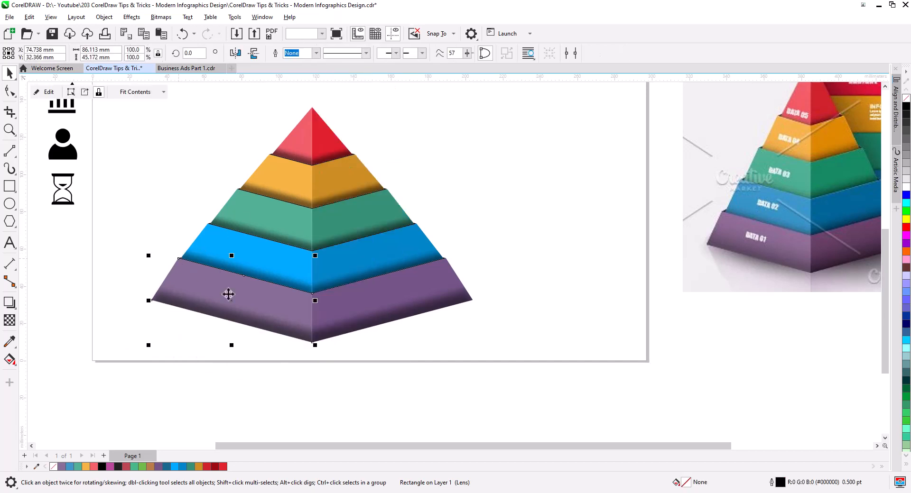
left_click(479, 347)
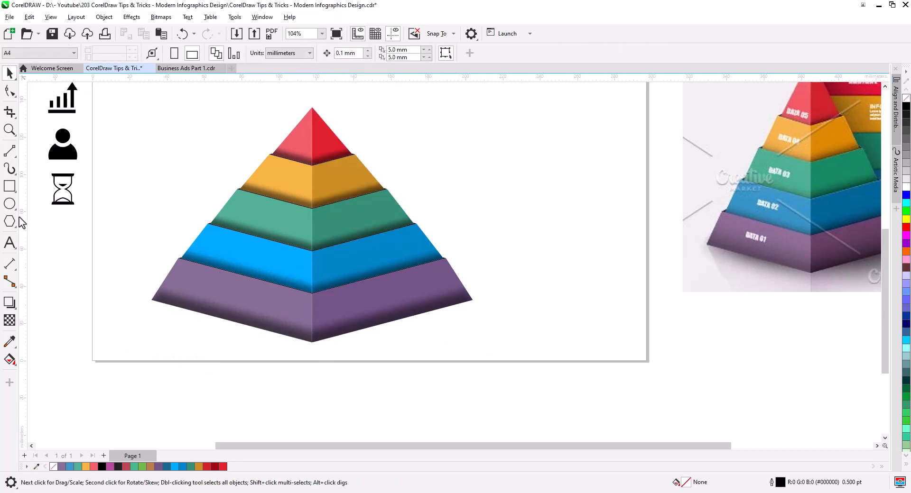
- Draw a rectangle at the purple tier's right corner and stretch it to about 105.6 mm wide and 22.8 mm high
left_click(10, 188)
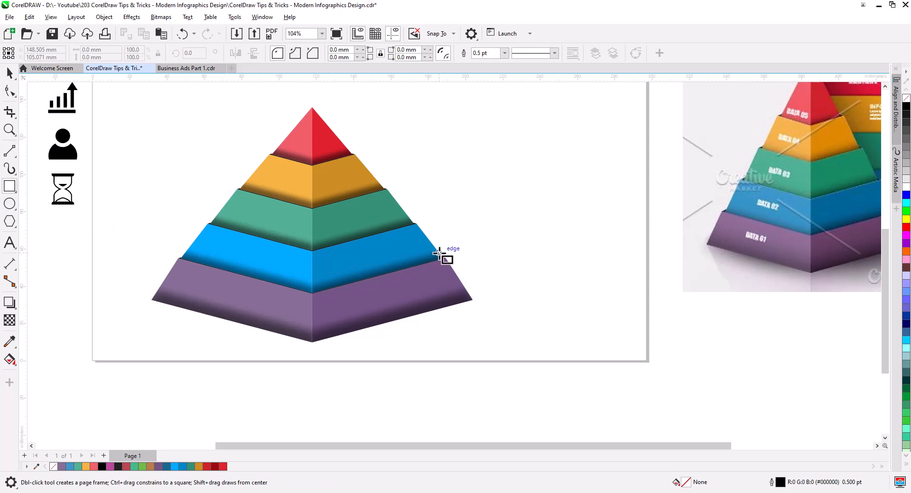
left_click_drag(438, 253, 472, 300)
left_click(10, 73)
scroll(536, 325, "down", 1)
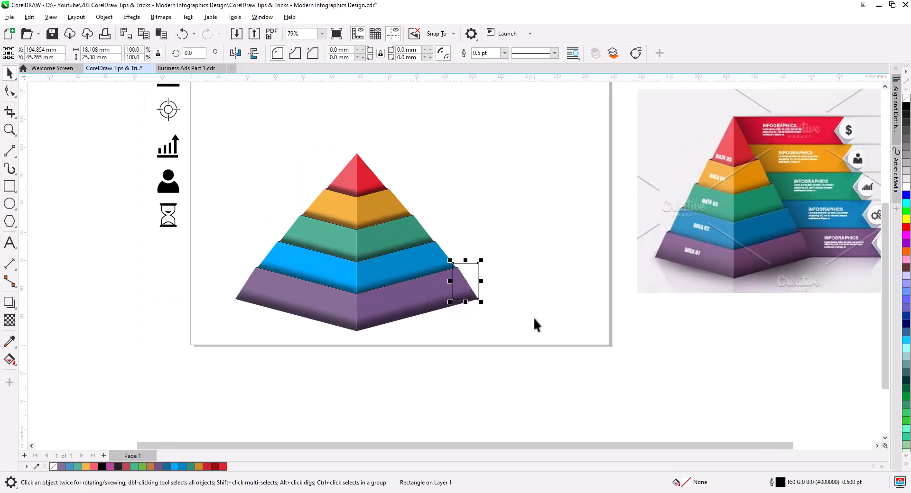
left_click_drag(393, 301, 514, 309)
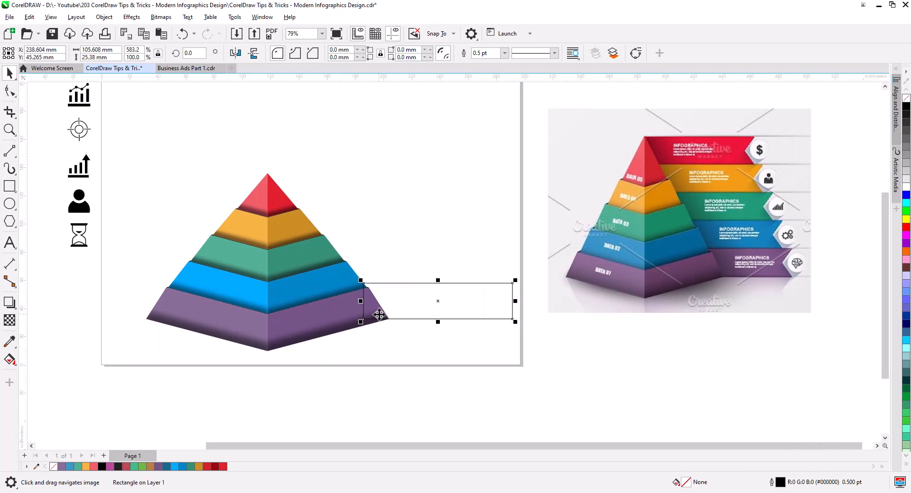
scroll(378, 314, "up", 1)
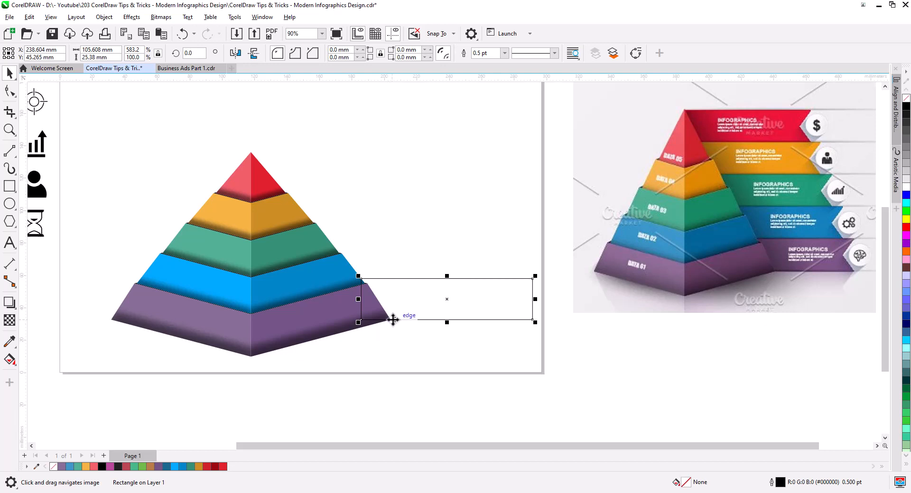
scroll(372, 298, "up", 2)
left_click_drag(472, 272, 472, 277)
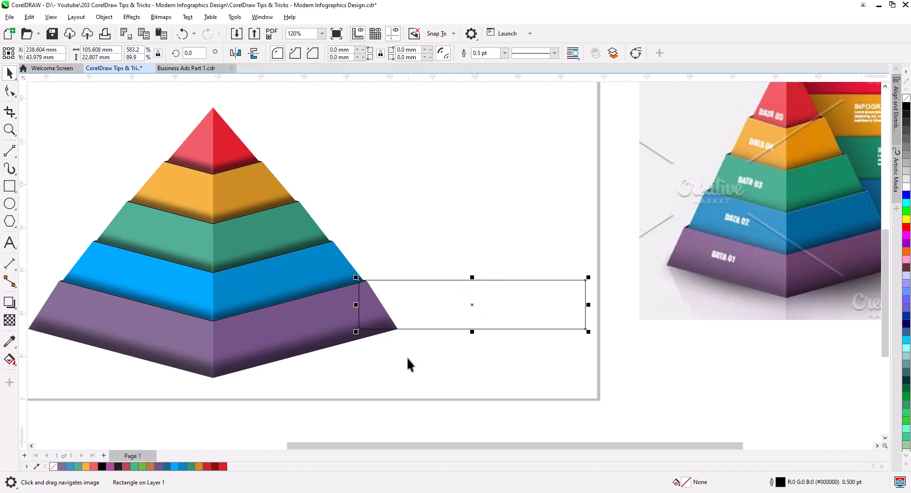
- Group all the pyramid's faces and rims, leaving out the icons and the banner rectangle
scroll(407, 363, "down", 2)
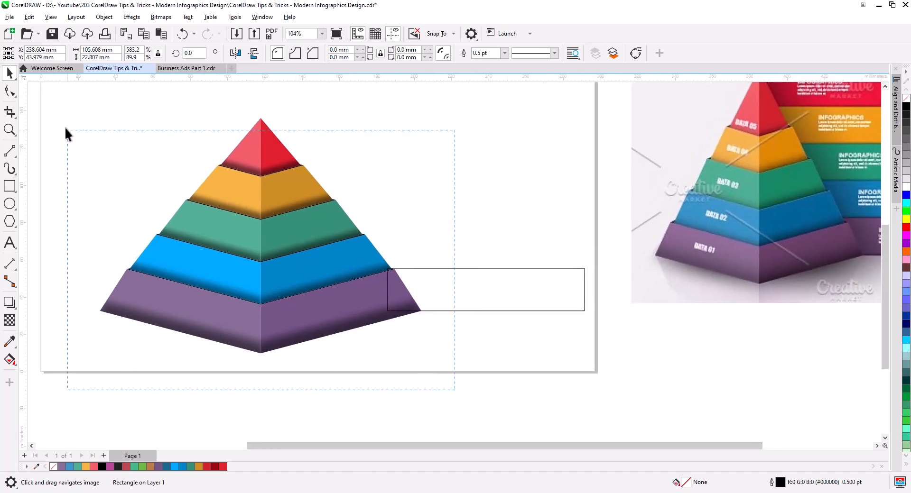
left_click_drag(64, 126, 28, 116)
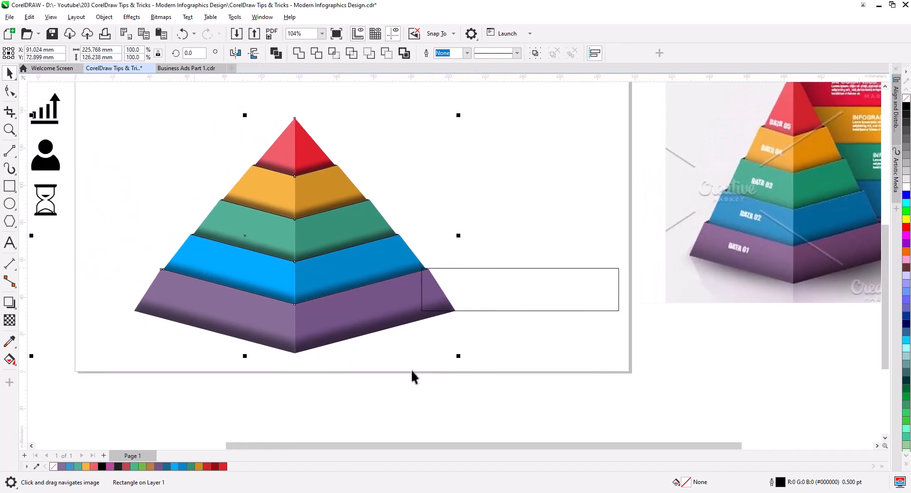
left_click(462, 388)
left_click_drag(97, 101, 97, 101)
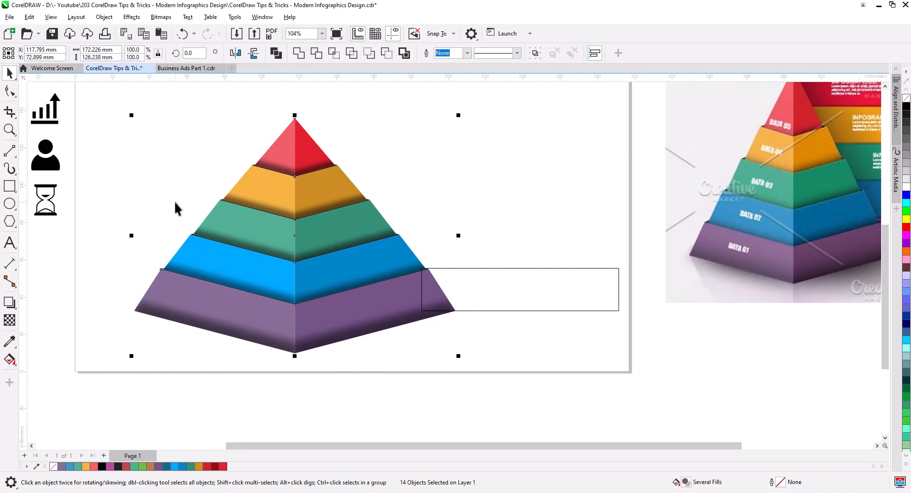
key("ctrl+g")
left_click(488, 357)
- Shorten the rectangle to about 82.7 mm, snap it to the purple tier's upper right corner and trim its height to about 22.3 mm
left_click_drag(556, 353, 362, 378)
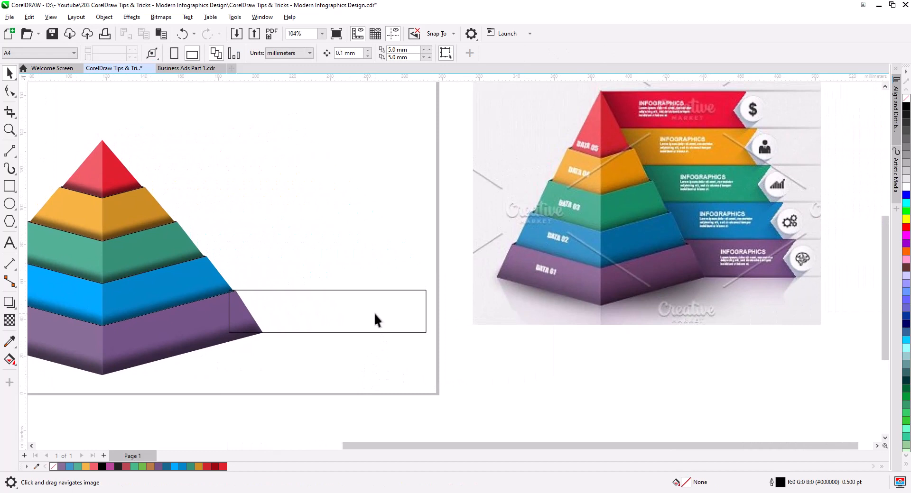
left_click(426, 313)
left_click_drag(426, 312, 387, 313)
scroll(238, 309, "up", 5)
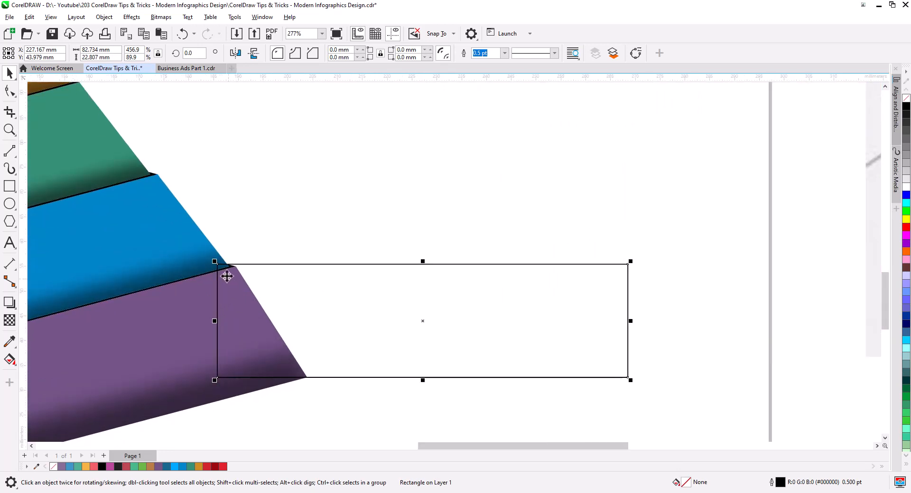
left_click_drag(224, 267, 235, 269)
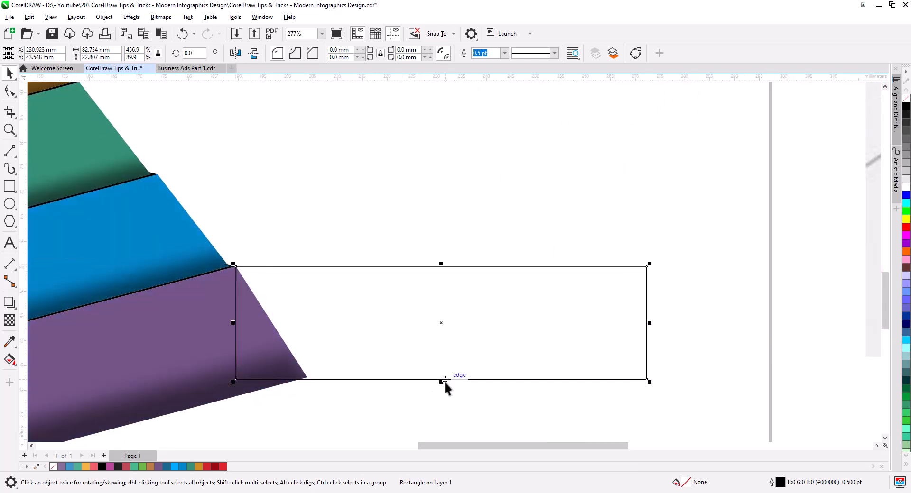
left_click_drag(441, 381, 442, 377)
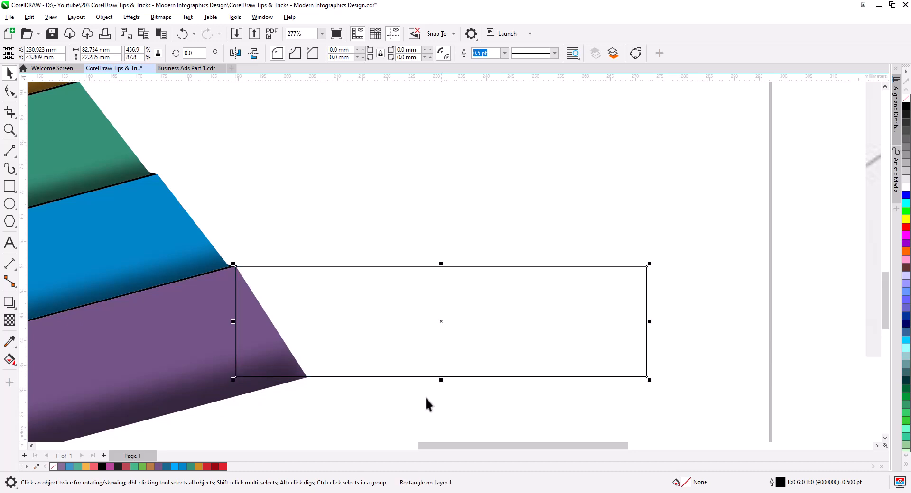
left_click(440, 389)
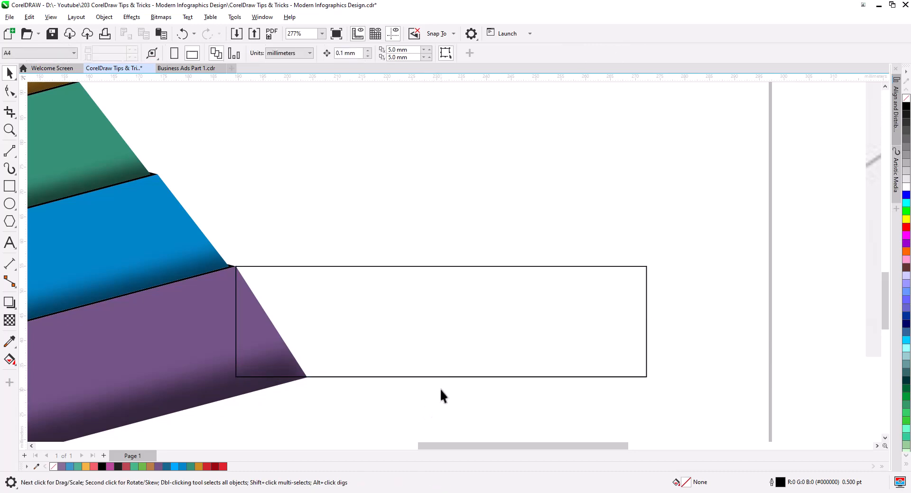
- Shift the rectangle slightly toward the pyramid and draw a square about 20.4 mm wide beyond its right end
left_click(427, 338)
scroll(513, 394, "down", 3)
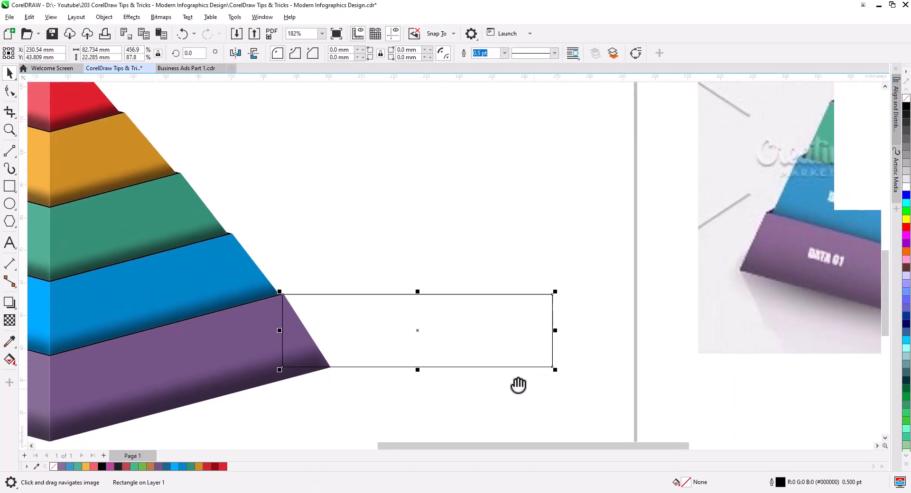
scroll(545, 349, "down", 2)
left_click_drag(564, 356, 505, 360)
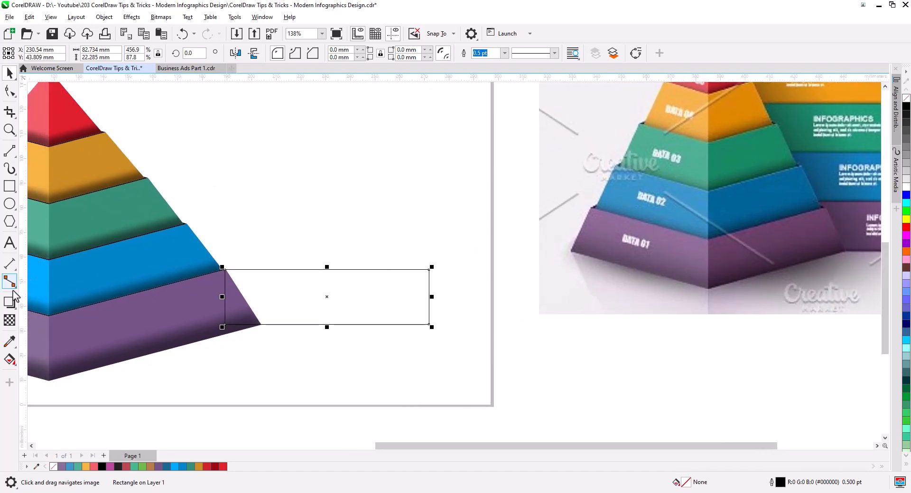
left_click(10, 186)
left_click_drag(455, 307, 505, 356)
left_click(9, 72)
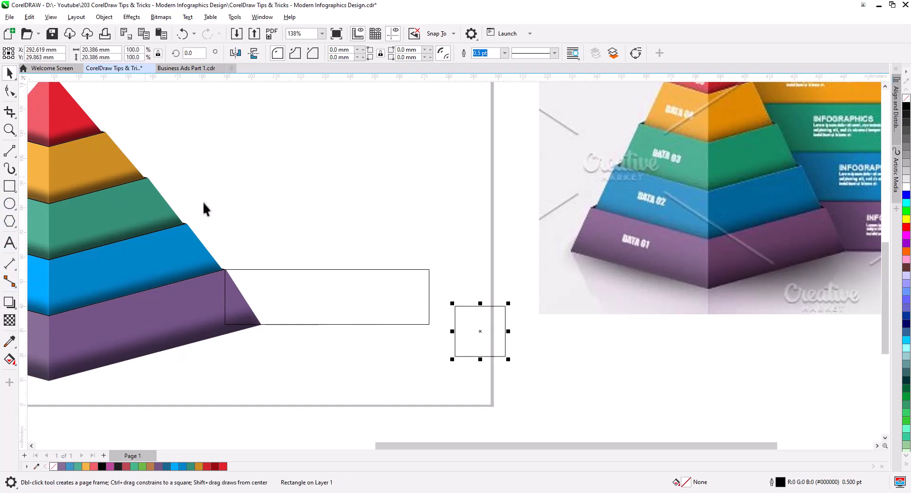
- Resize the square to the rectangle's height of 22.285 mm and rotate it by 45 degrees
left_click(383, 297)
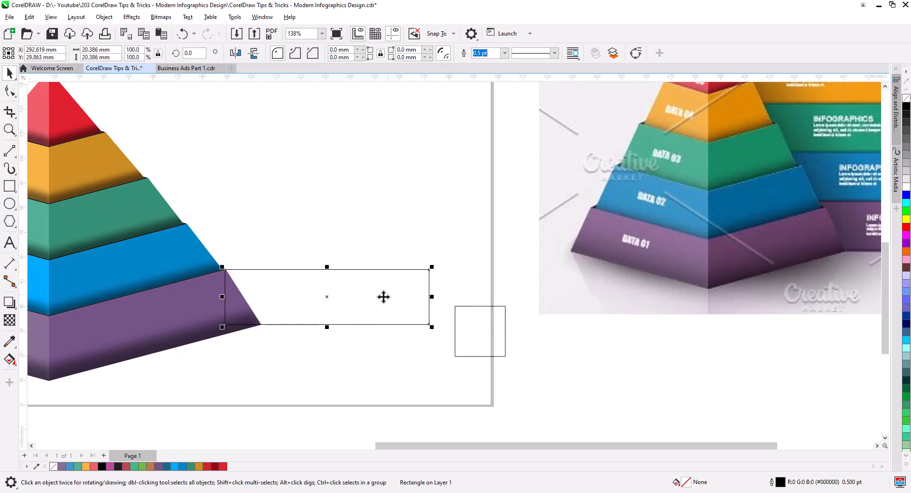
right_click(96, 57)
left_click(126, 88)
left_click(465, 327)
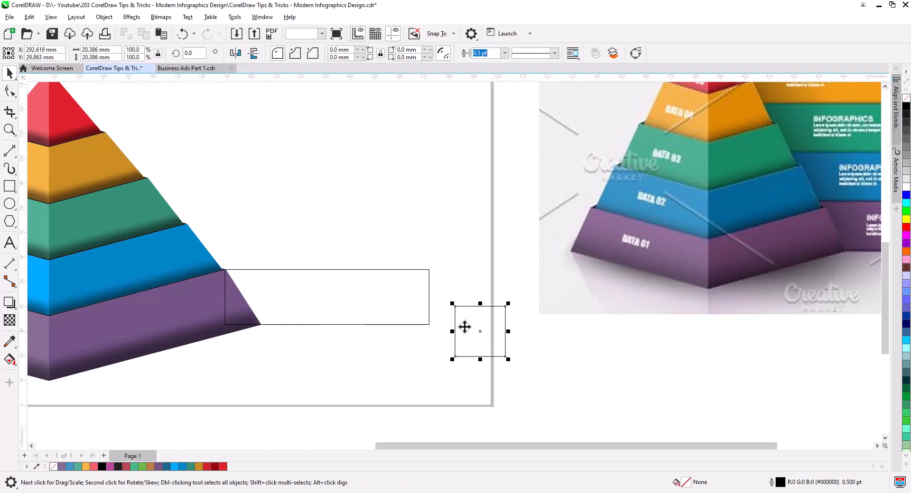
right_click(88, 50)
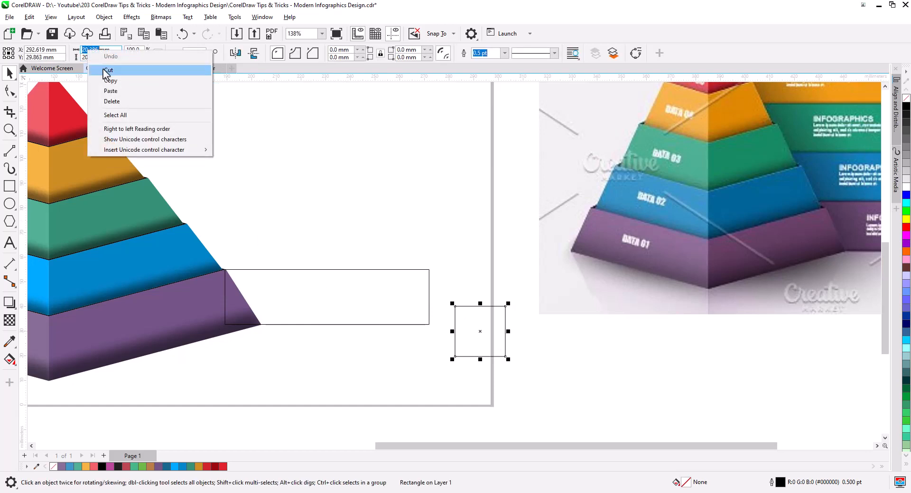
left_click(119, 92)
key("Return")
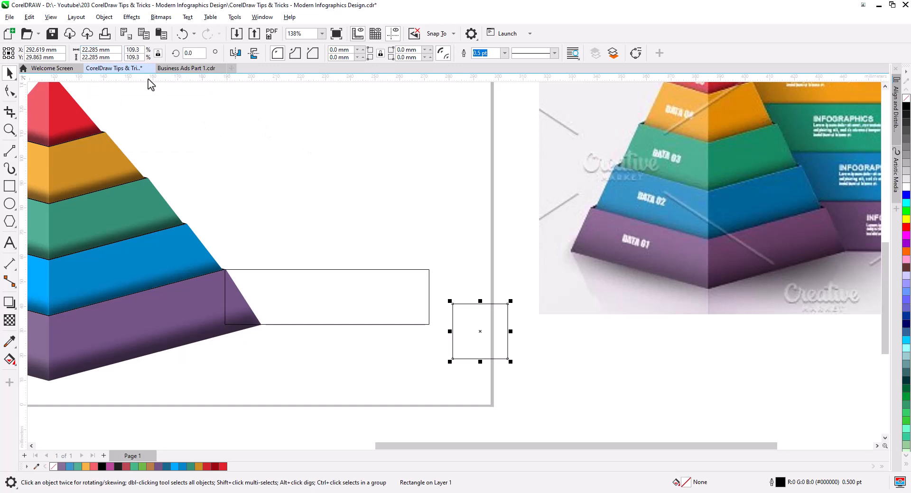
left_click(196, 53)
type("45")
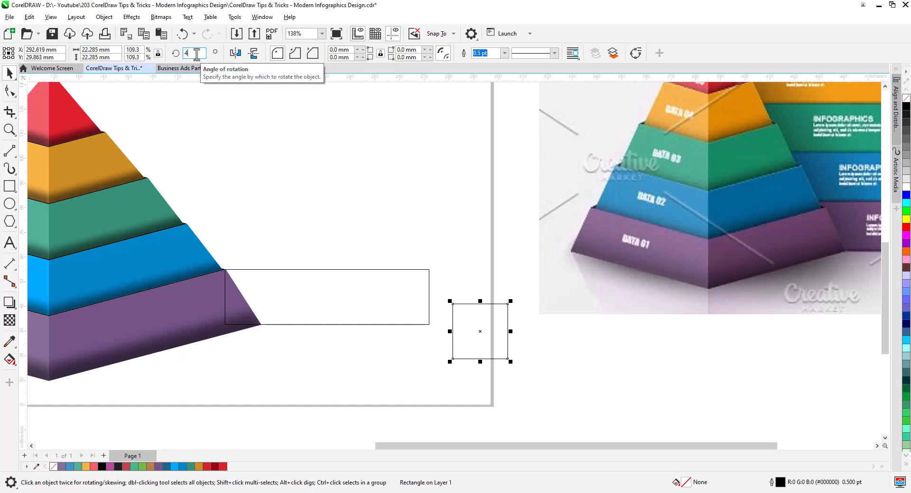
key("Return")
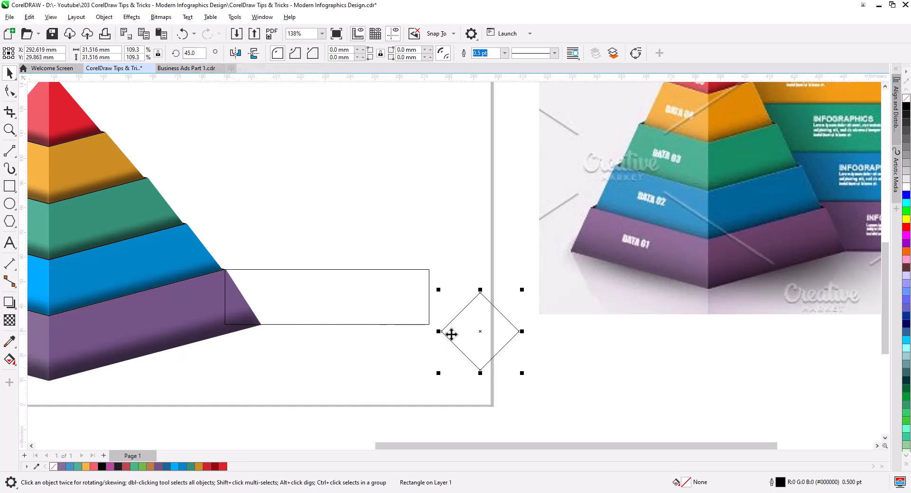
- Move the diamond over the rectangle's right end and align the vertical centres of the two shapes
left_click_drag(442, 332, 402, 302)
left_click(368, 307, "shift")
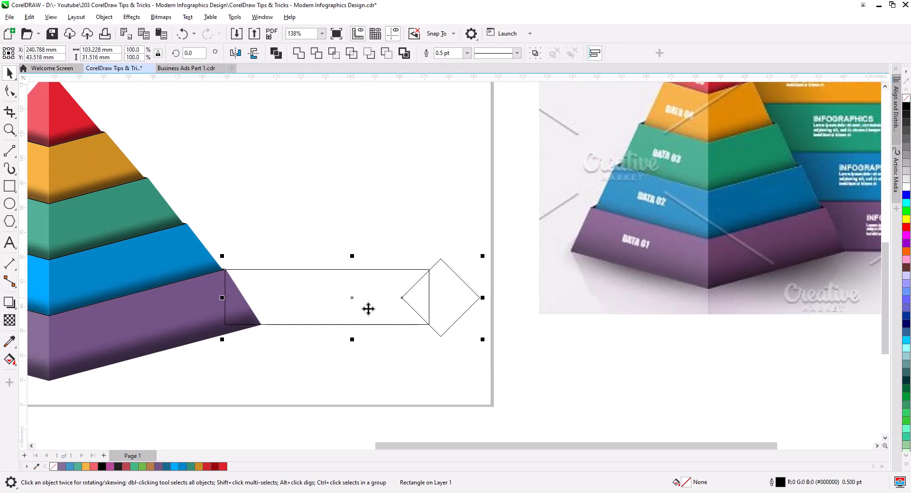
left_click(896, 108)
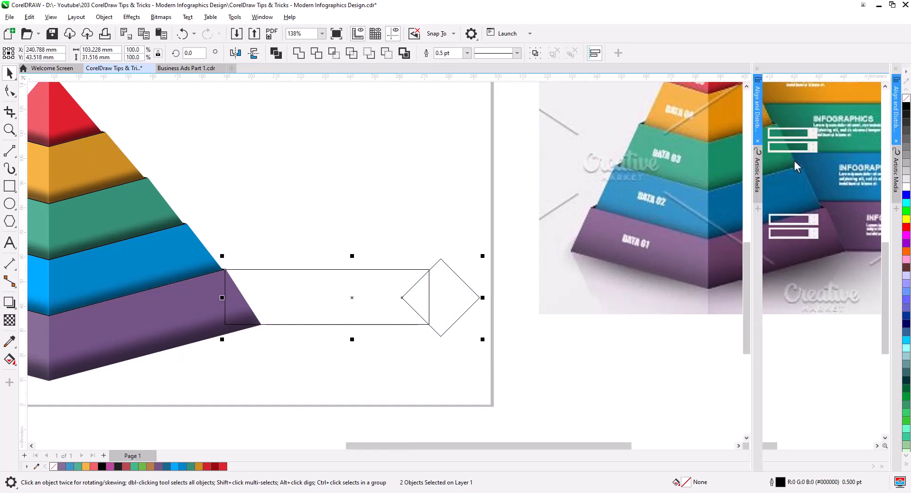
left_click(828, 96)
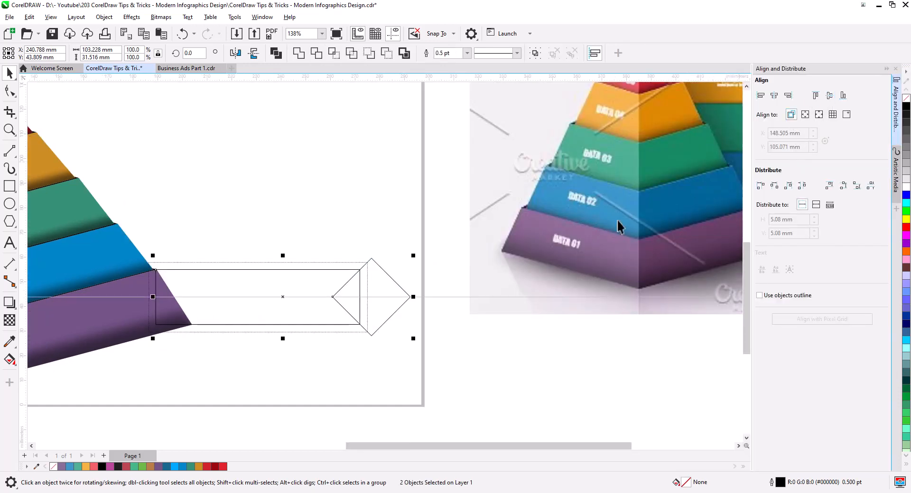
- Nudge the diamond 0.5 mm toward the rectangle so its edges meet the rectangle's right corners
left_click(437, 346)
scroll(369, 302, "up", 4)
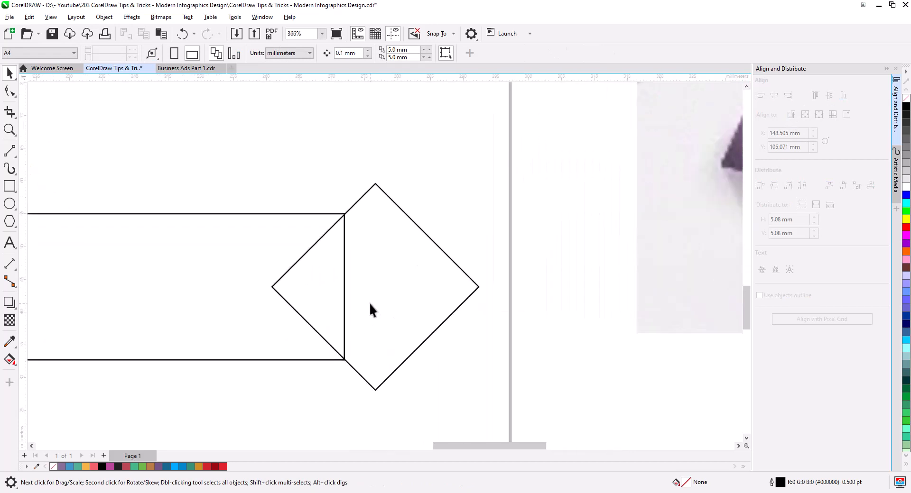
scroll(369, 303, "up", 1)
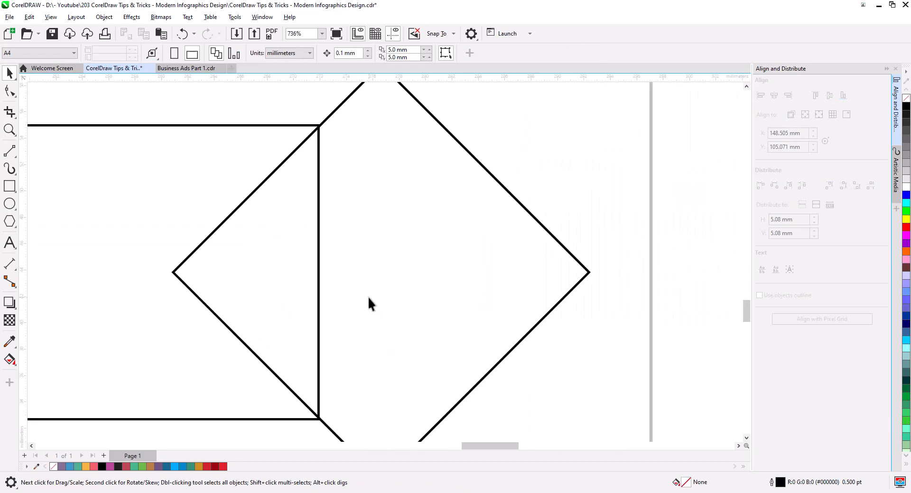
left_click(321, 421)
key("Left")
key("Left")
key("Left")
key("Left")
key("Left")
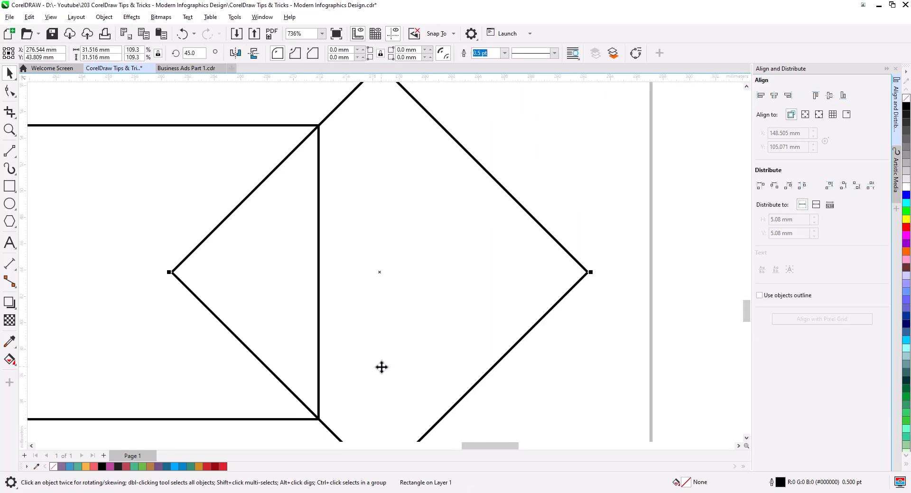
scroll(381, 367, "down", 5)
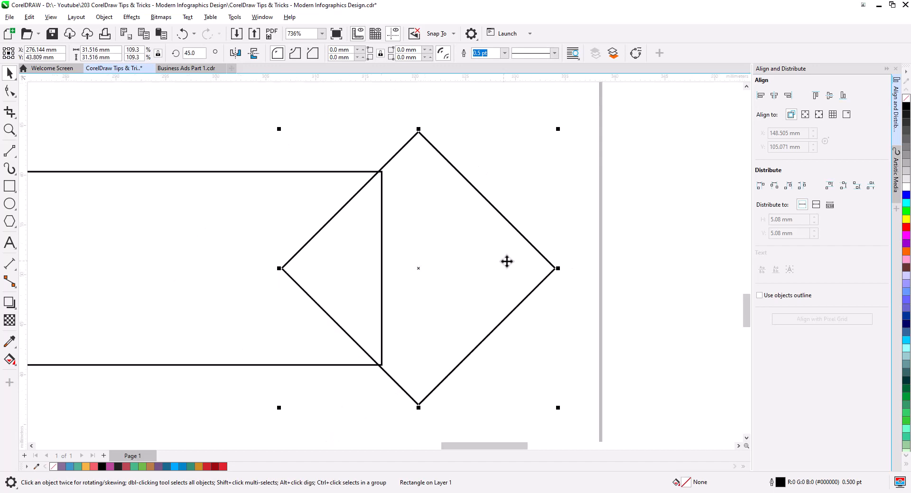
- Trim the rectangle with the diamond to cut a notch in its right end and delete the diamond
left_click(385, 274, "shift")
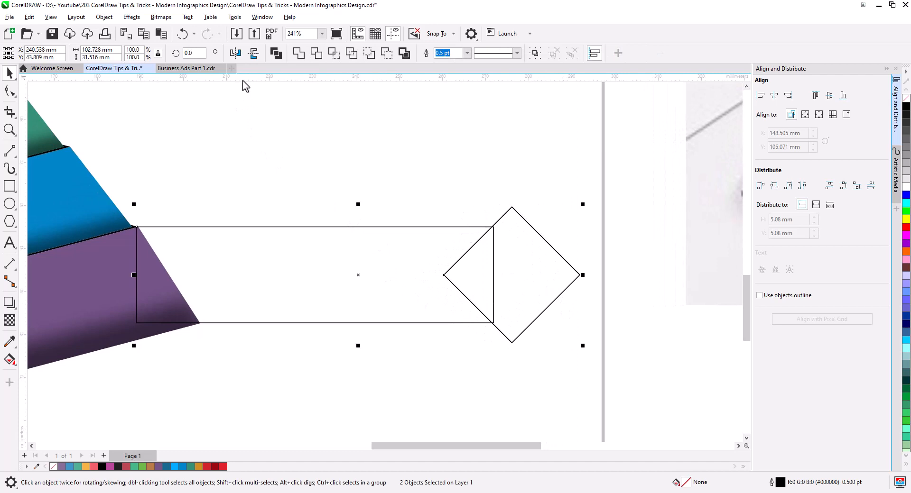
left_click(317, 59)
left_click(366, 165)
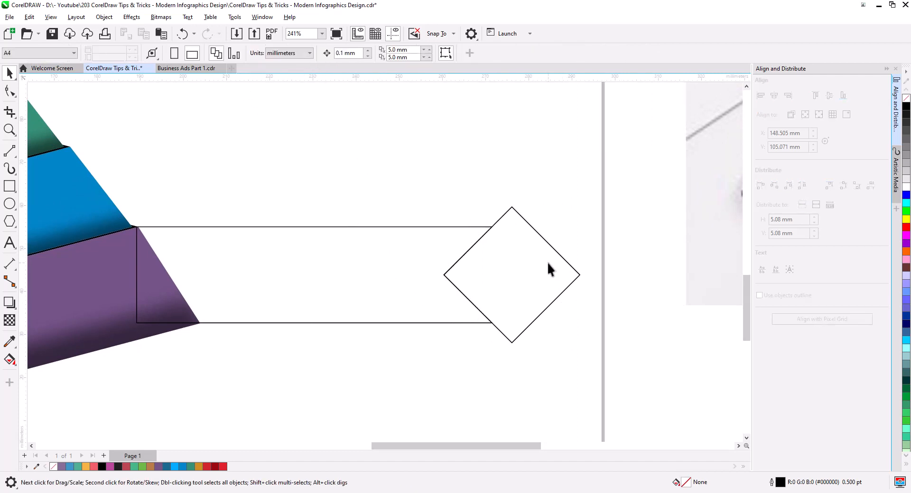
left_click(548, 262)
key("Delete")
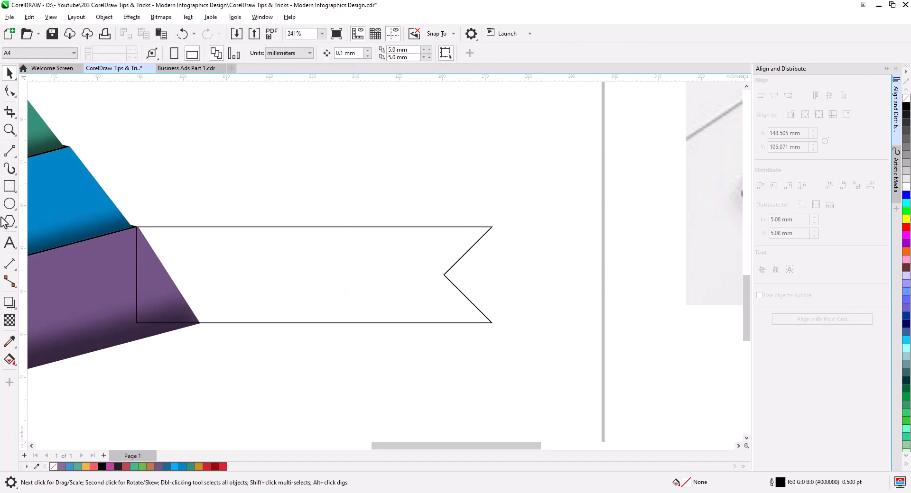
- Draw a circle about 17.8 mm wide beside the banner's notch and align the vertical centres of both shapes
left_click(9, 205)
left_click_drag(490, 247, 564, 325)
key("space")
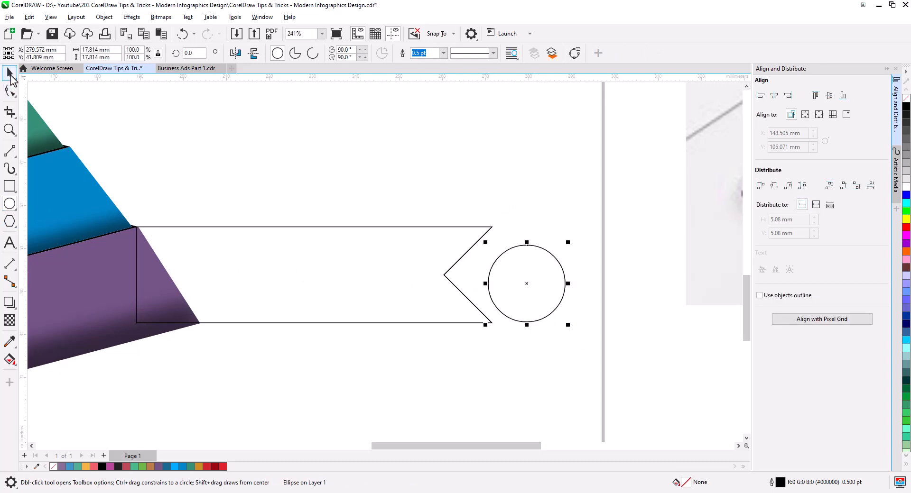
left_click(355, 271, "shift")
left_click(829, 96)
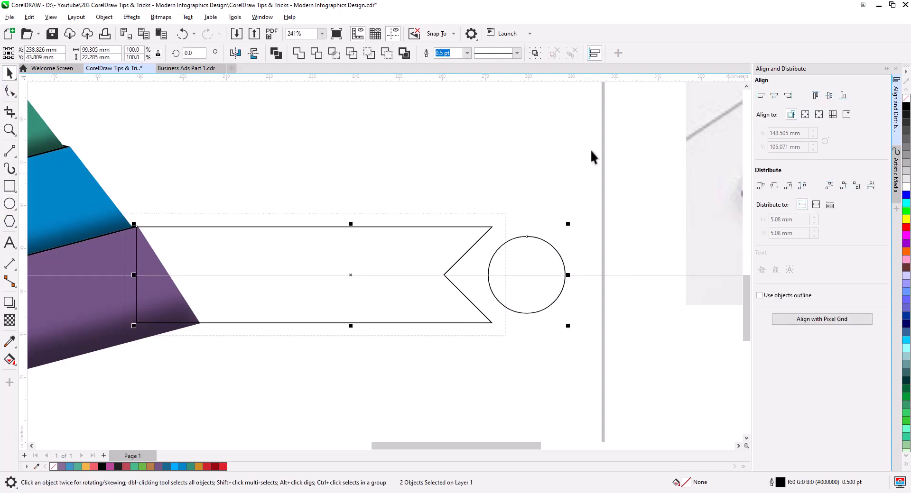
- Shift the circle about 2.6 mm toward the notch and snap the banner with its circle to the pyramid's apex
left_click(591, 154)
left_click_drag(545, 260, 535, 260)
scroll(572, 289, "down", 4)
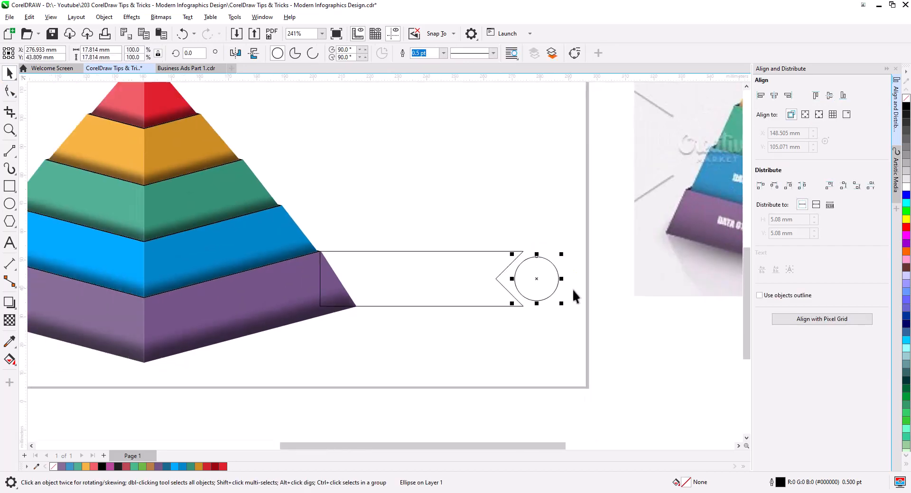
left_click(424, 303, "shift")
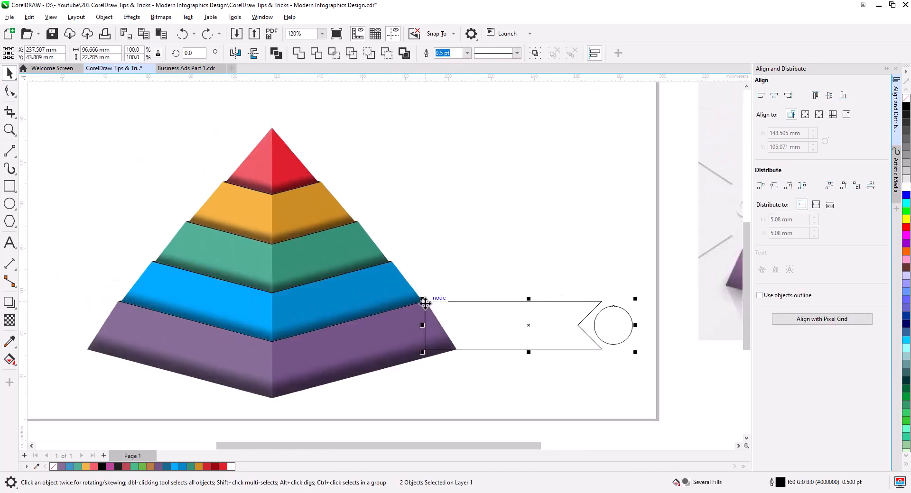
left_click_drag(424, 304, 272, 130)
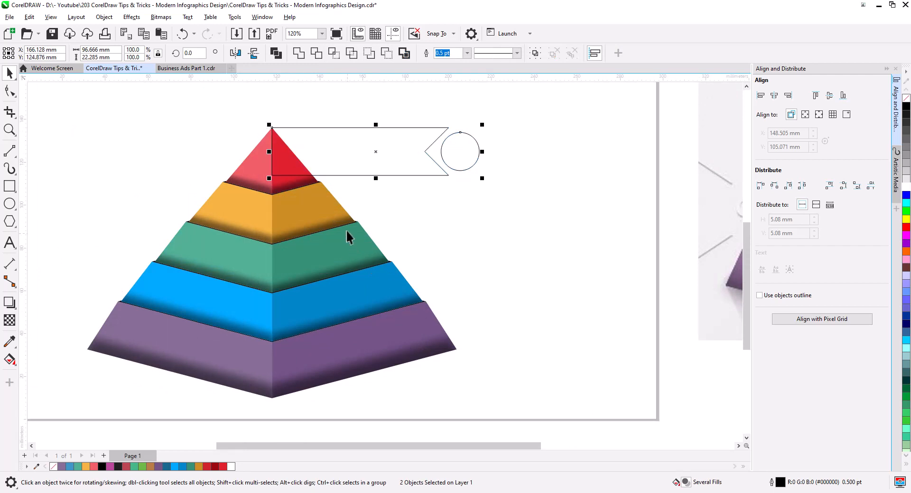
- Reduce the banner's height to about 20.1 mm from its lower edge and realign the circle's vertical centre with it
left_click(379, 176)
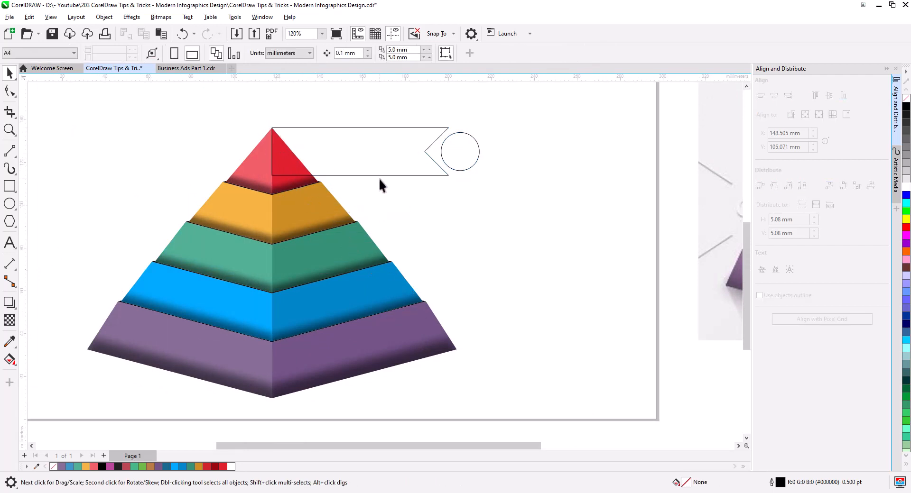
left_click_drag(361, 181, 361, 170)
left_click(421, 199)
left_click(451, 163)
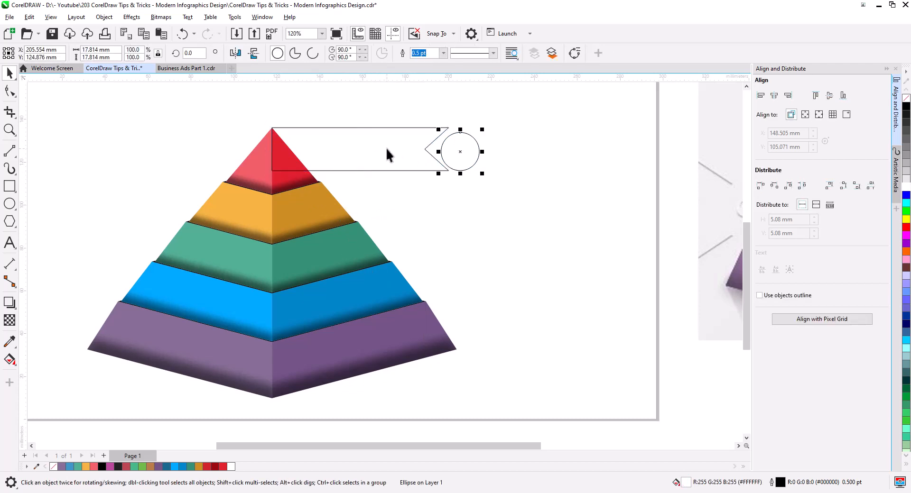
left_click(387, 156, "shift")
left_click(826, 97)
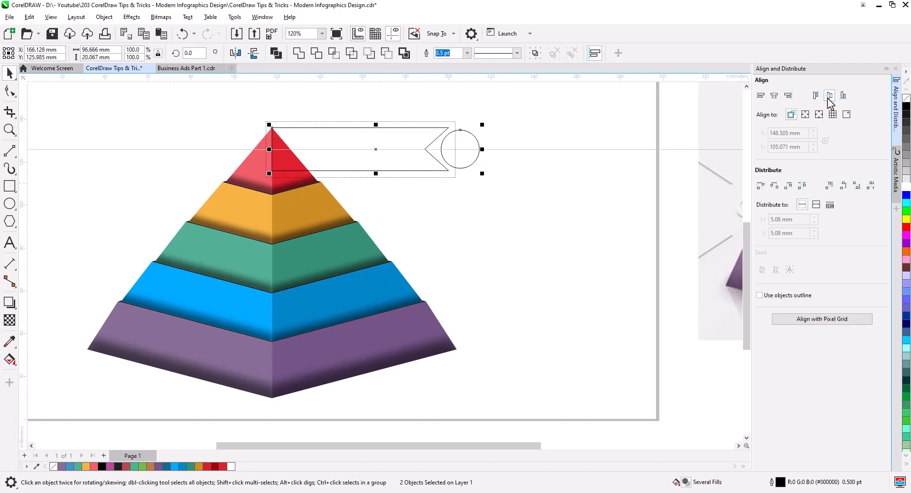
- Group the notched banner with its circle
left_click(454, 196)
left_click(459, 158)
left_click(386, 169, "shift")
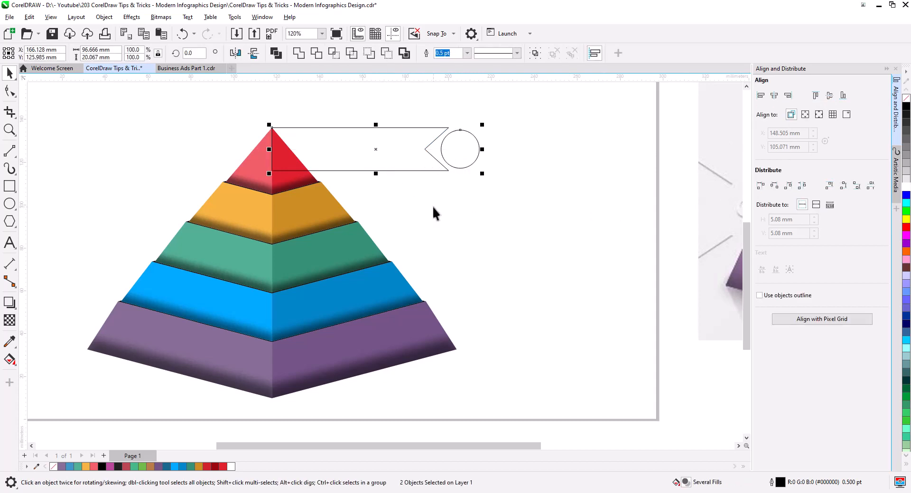
key("ctrl+g")
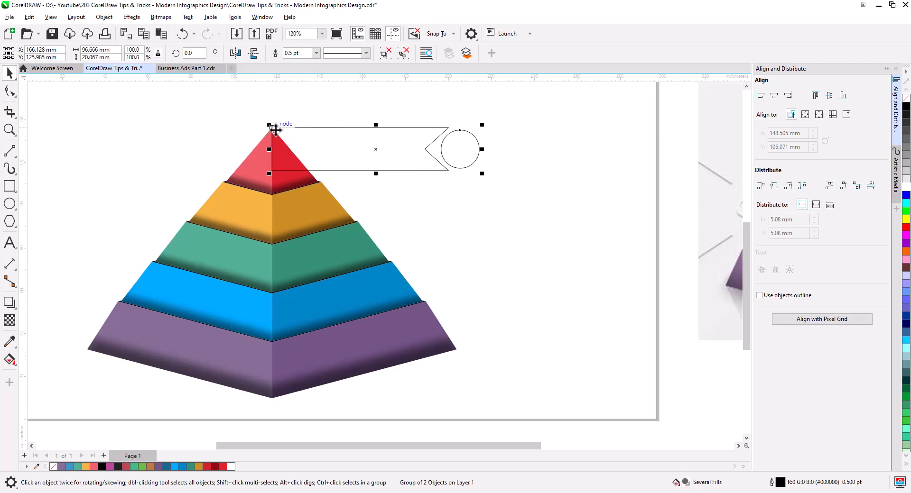
- Copy the banner group directly below the first one, stepped along the pyramid's right edge, and repeat the duplication to make five banners
left_click_drag(275, 130, 314, 172)
left_click(340, 193)
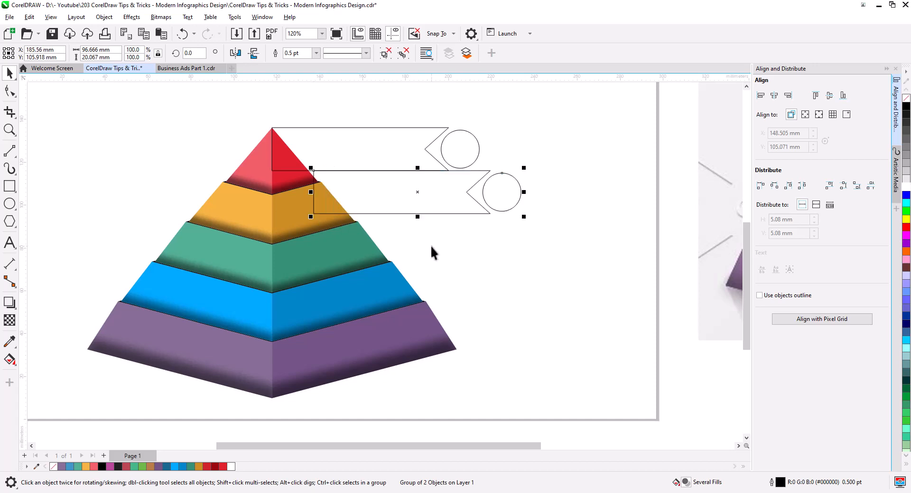
key("ctrl+d")
key("ctrl+d")
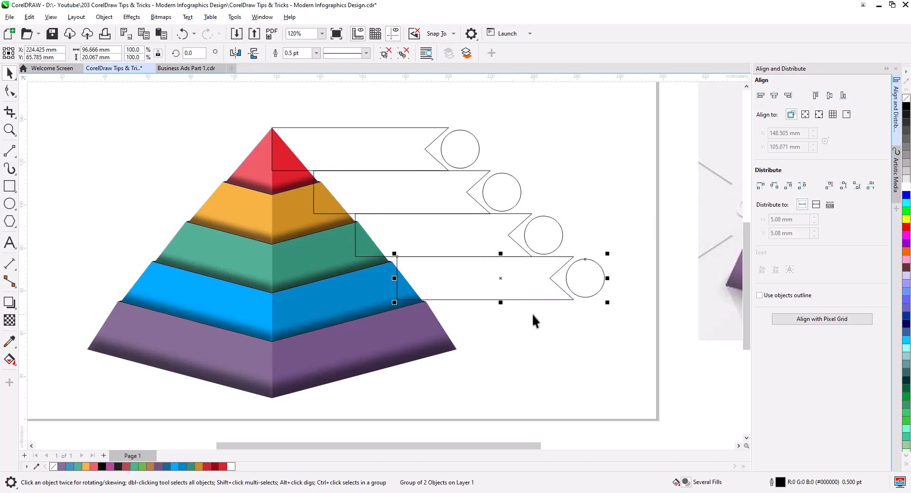
left_click(575, 377)
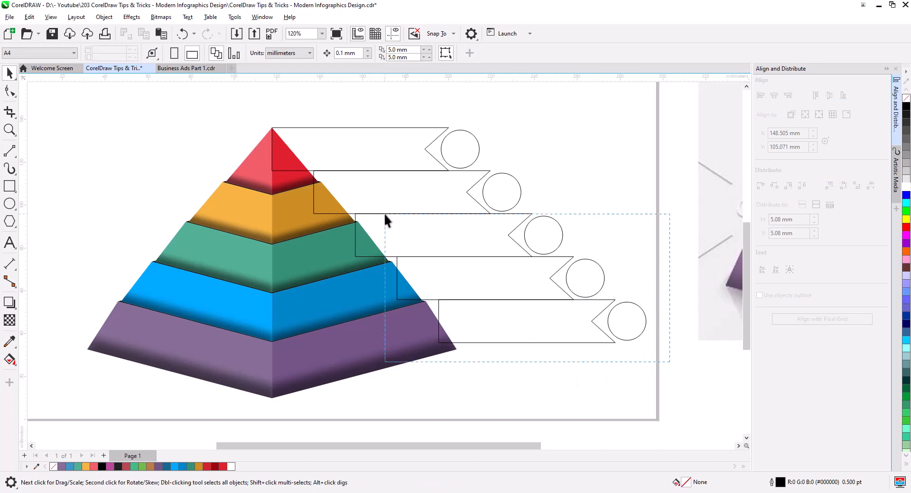
- Scale all five banner groups together from the apex corner to about 179.4 mm wide and 103.2 mm high
left_click_drag(384, 213, 265, 103)
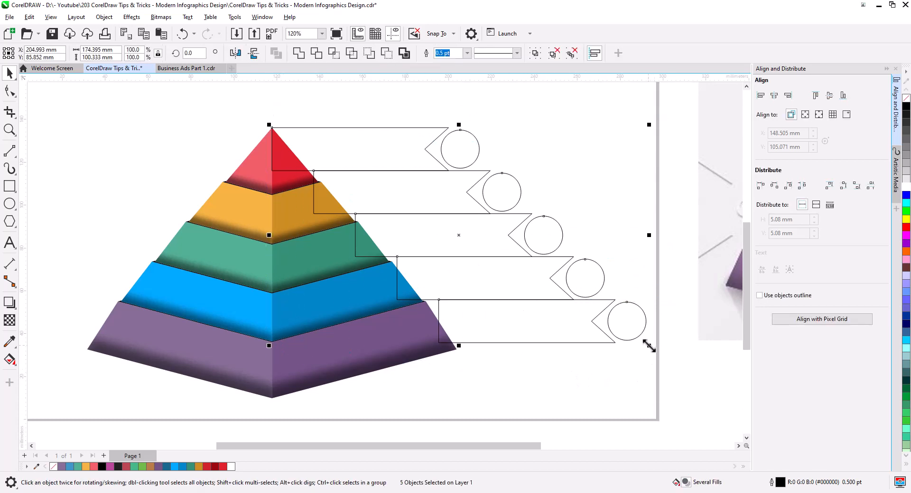
left_click_drag(648, 346, 663, 355)
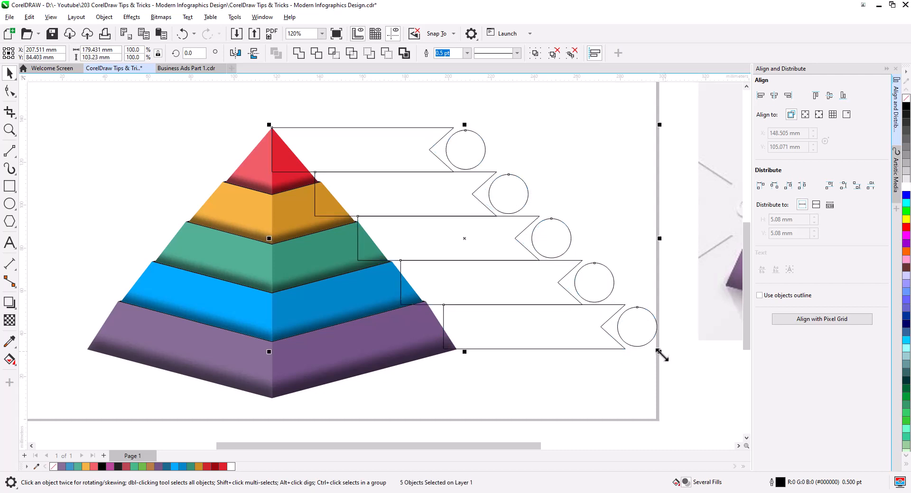
left_click(553, 398)
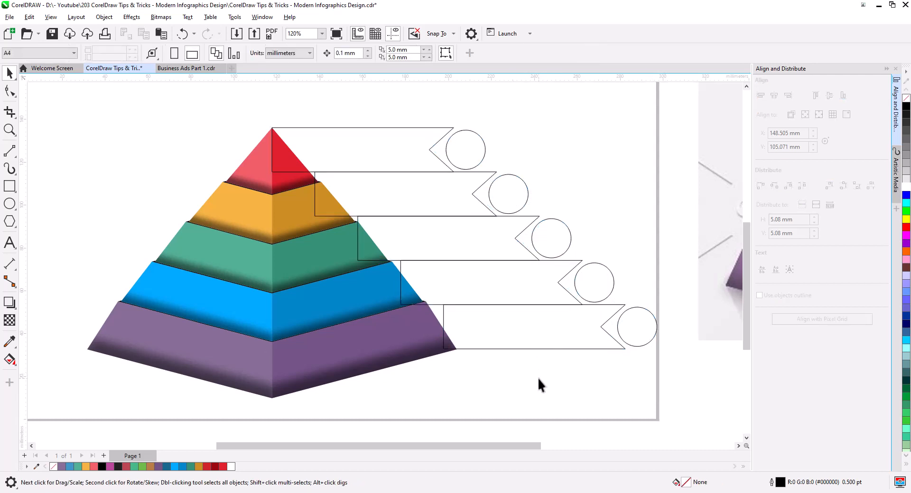
- Shift each of the four lower banner groups horizontally toward the pyramid so their left ends overlap the matching tiers
left_click(403, 198)
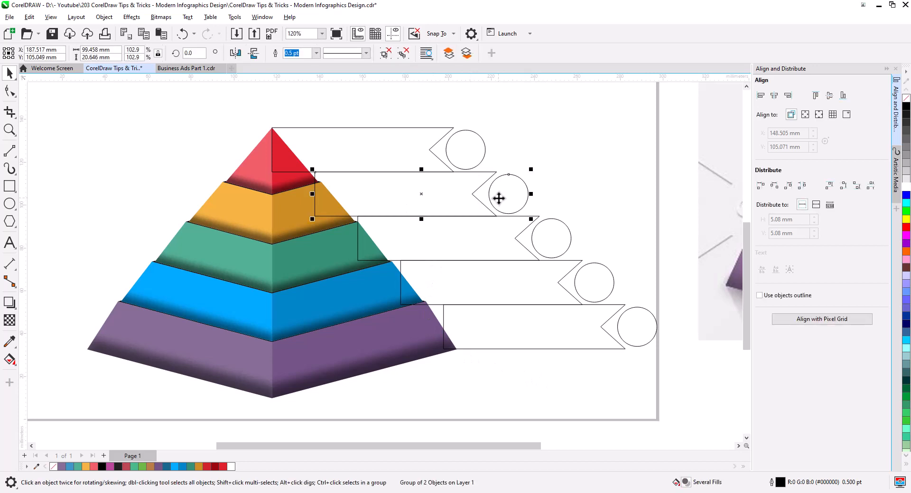
key("Escape")
left_click(475, 196)
left_click_drag(475, 196, 463, 196)
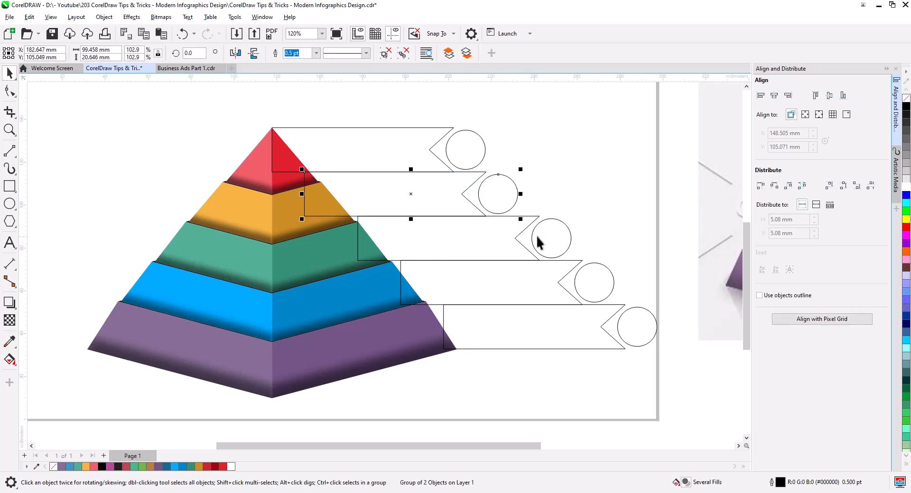
left_click_drag(534, 243, 523, 245)
left_click_drag(580, 295, 565, 293)
left_click_drag(621, 339, 607, 333)
left_click(588, 398)
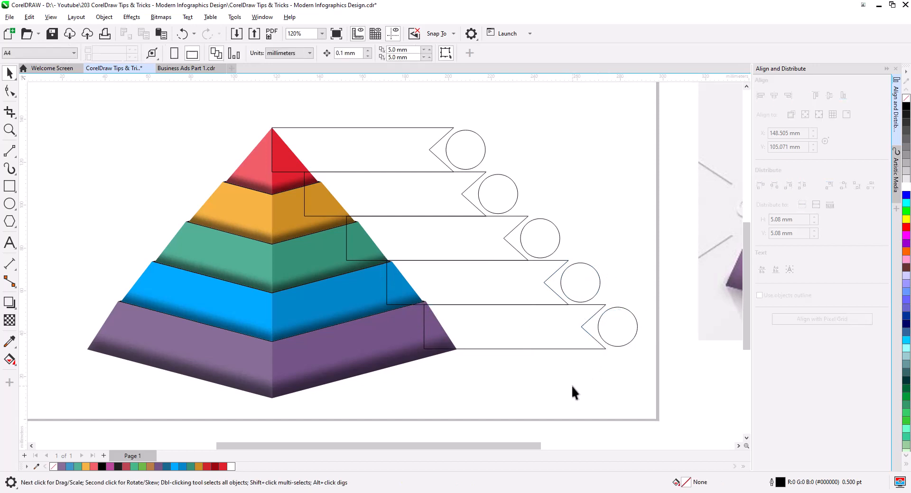
- Select all five banner groups and ungroup them completely
scroll(607, 378, "down", 1)
mouse_move(652, 393)
left_mouse_down()
mouse_move(552, 401)
mouse_move(369, 393)
mouse_move(453, 388)
left_mouse_up()
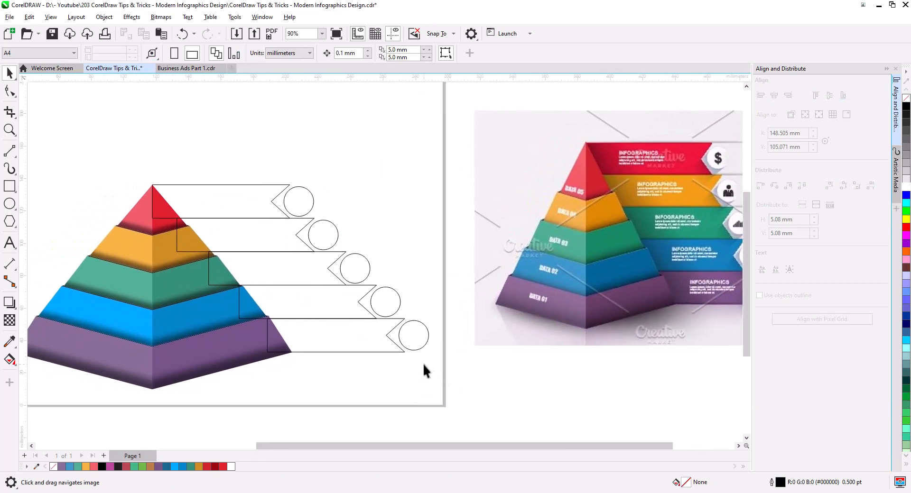
left_click(419, 343)
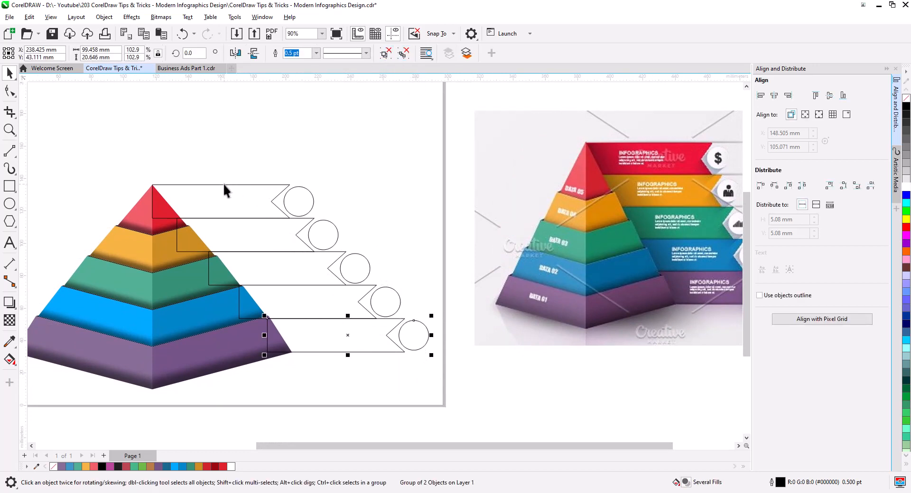
left_click(294, 293, "shift")
left_click(297, 268, "shift")
left_click(271, 237, "shift")
left_click(273, 190, "shift")
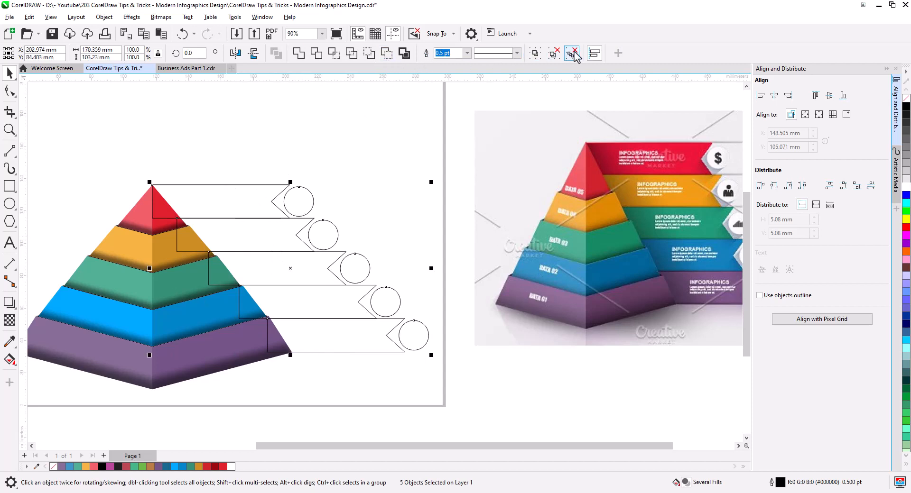
left_click(371, 222)
left_click_drag(371, 222, 498, 205)
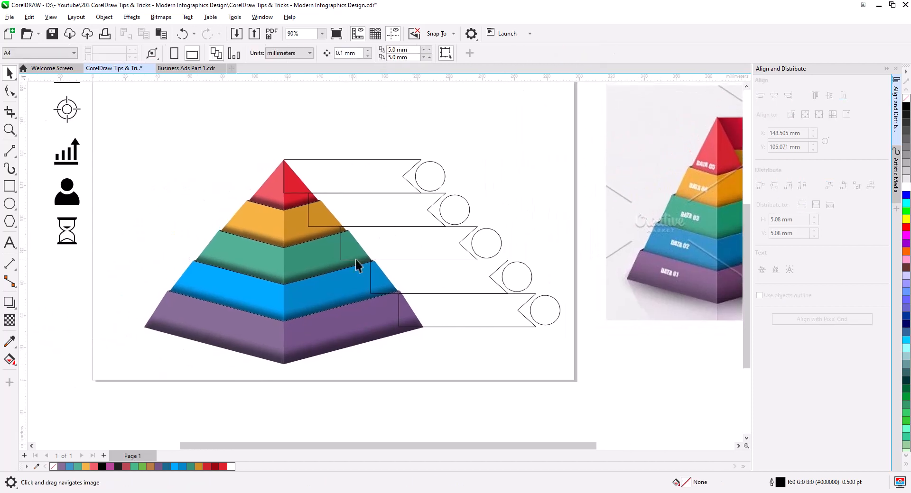
- Fill the five banners with the red, orange, green, blue and purple sampled from the right faces of the matching tiers
left_click(10, 342)
left_click(299, 200)
left_click(336, 171)
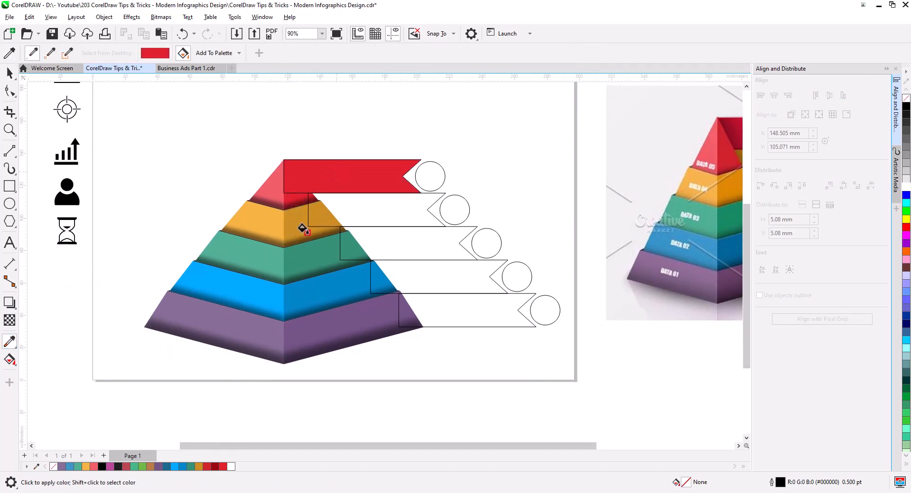
left_click(301, 228, "shift")
left_click(366, 208)
left_click(323, 251, "shift")
left_click(386, 242)
left_click(335, 284, "shift")
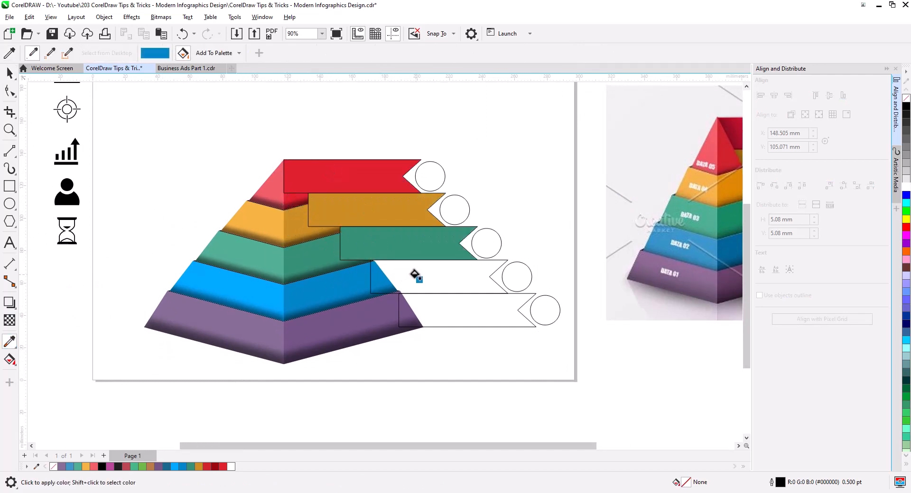
left_click(413, 276)
left_click(370, 305, "shift")
left_click(434, 311)
key("space")
- Bring the pyramid group in front of the coloured banners
left_click(268, 325)
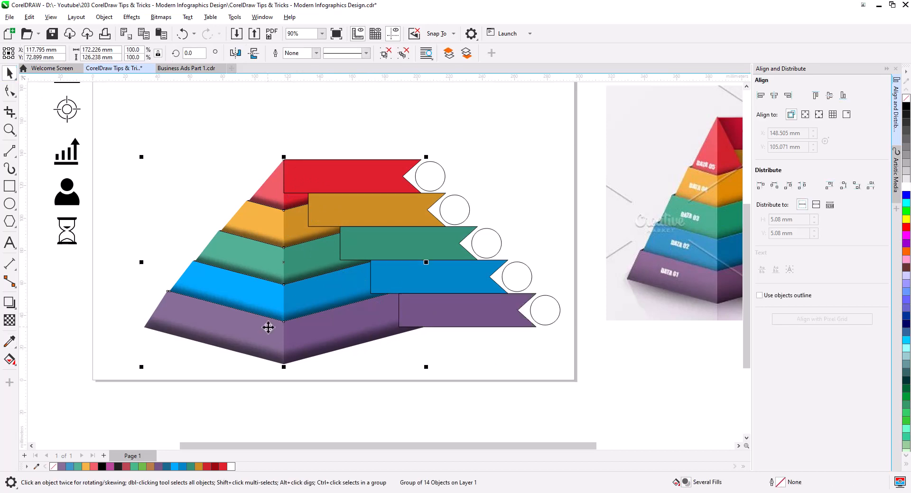
right_click(268, 326)
mouse_move(308, 228)
left_click(389, 228)
left_click(464, 362)
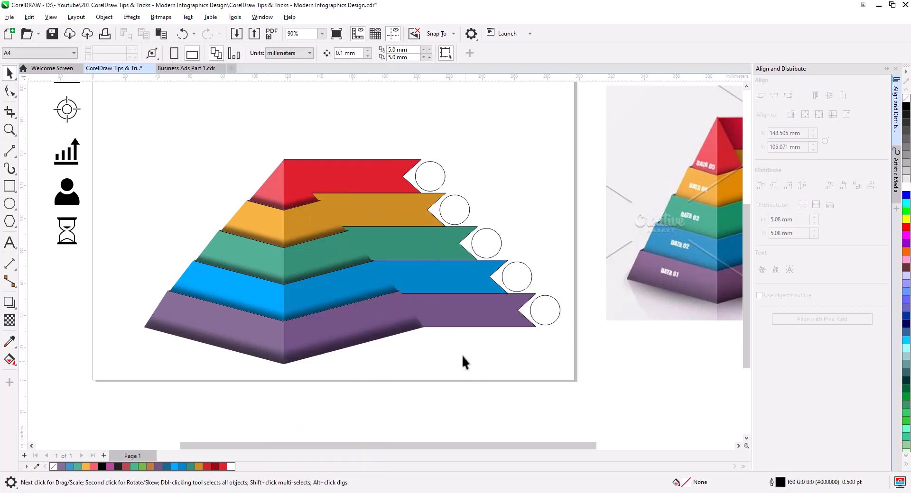
- Add a drop shadow to the pyramid group cast toward the banners, with opacity 50 and feathering 15, and break it apart
left_click(298, 314)
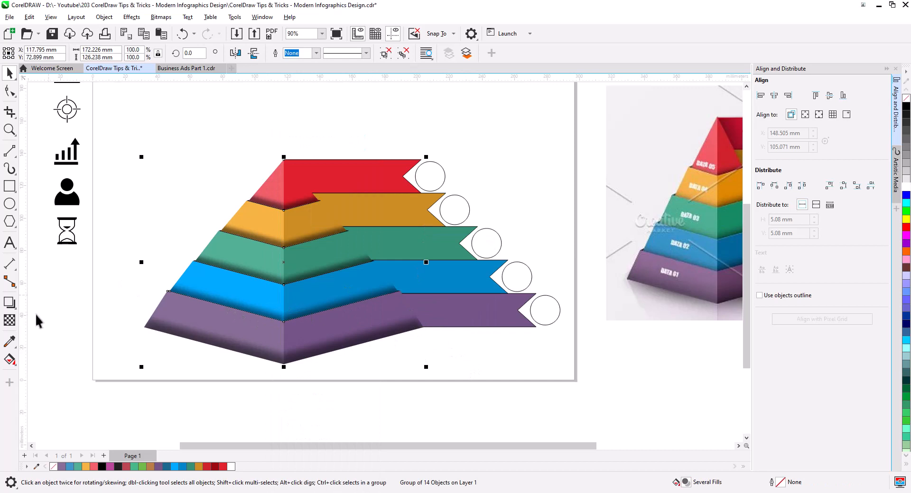
left_click(9, 302)
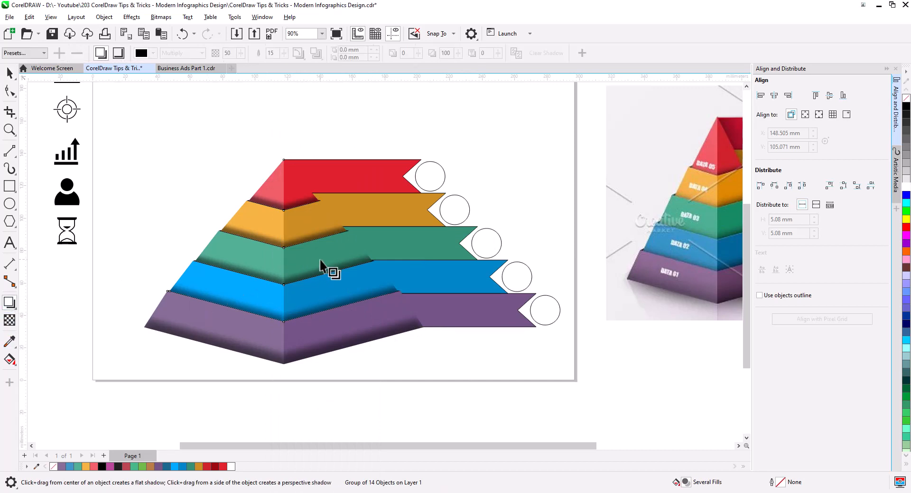
left_click_drag(320, 261, 427, 205)
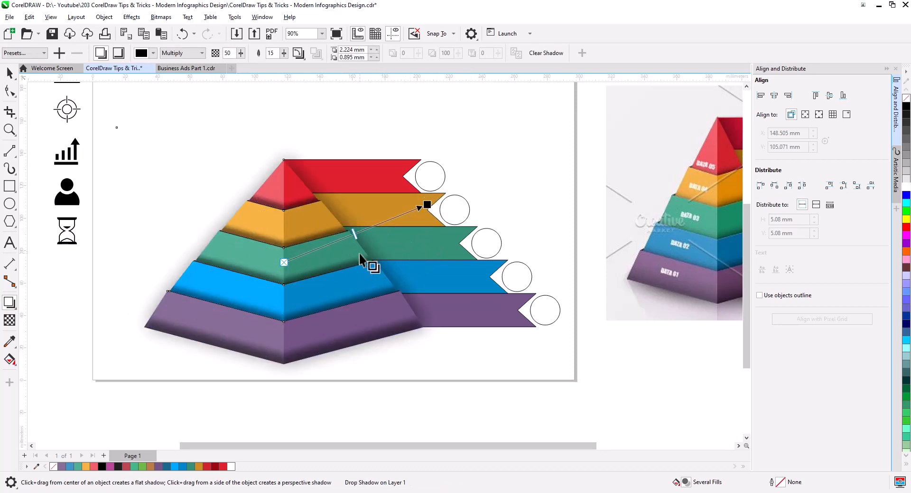
right_click(417, 311)
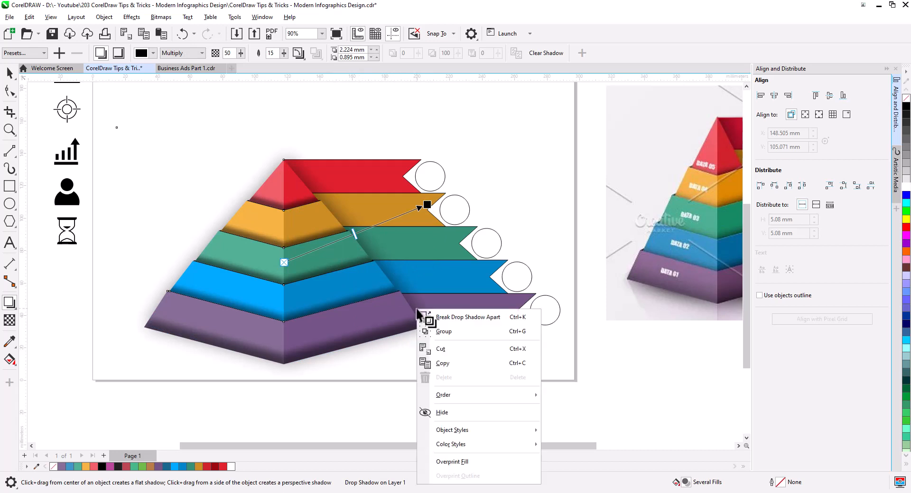
left_click(437, 317)
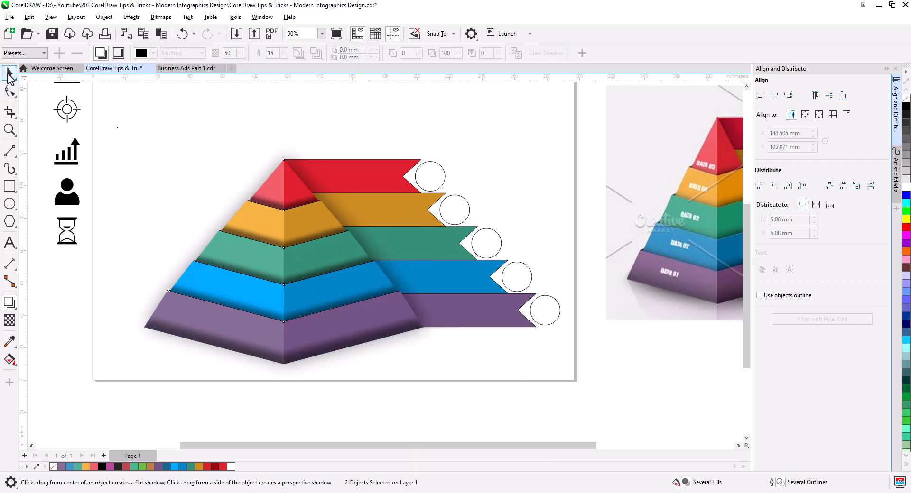
left_click(9, 74)
left_click(194, 224)
left_click(193, 109)
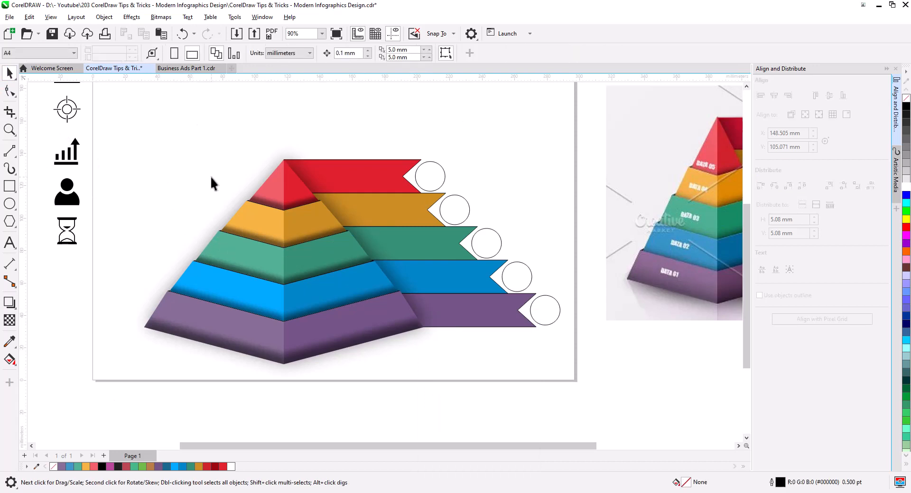
- Shift the separated pyramid shadow slightly farther over the banners
left_click(234, 201)
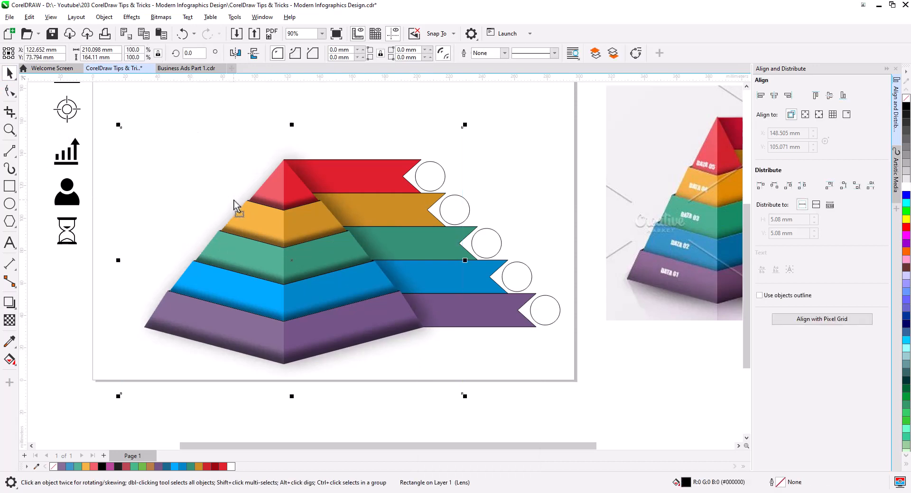
left_click_drag(233, 201, 240, 202)
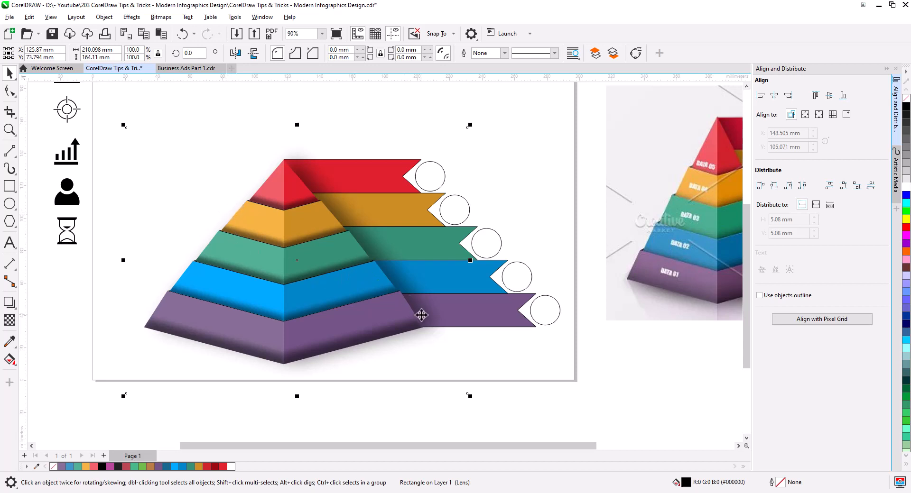
left_click(521, 364)
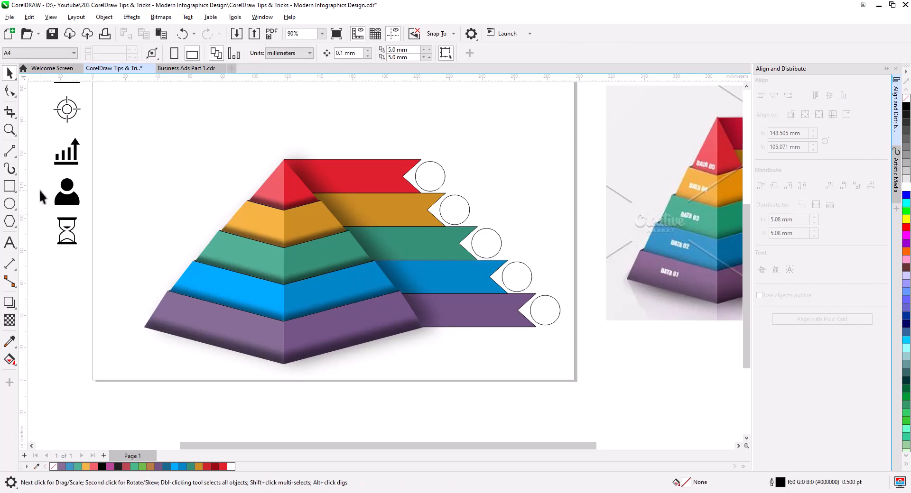
- Draw a closed four-sided outline slanting from the pyramid's apex across all five banners, with its lower nodes on the purple banner's lower edge
left_click(16, 152)
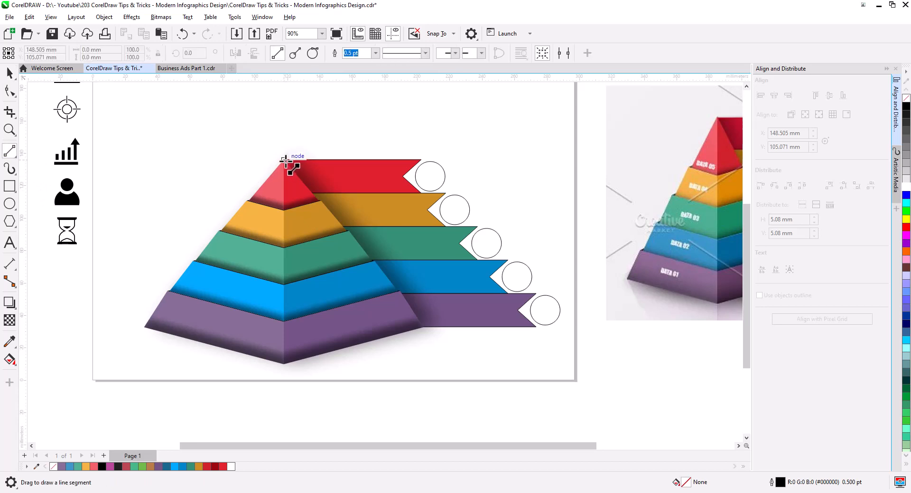
mouse_move(284, 160)
left_mouse_down()
mouse_move(417, 332)
mouse_move(478, 327)
mouse_move(356, 194)
mouse_move(340, 163)
mouse_move(290, 158)
left_mouse_up()
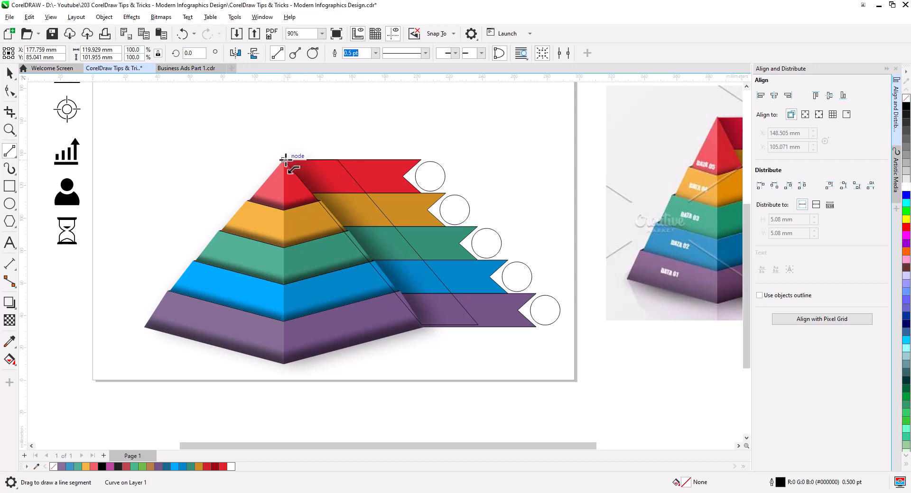
left_click(10, 90)
scroll(438, 326, "up", 4)
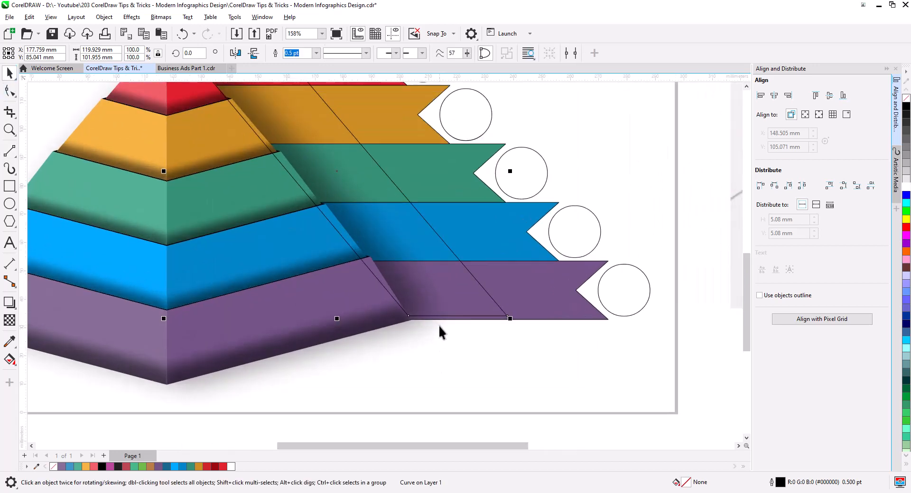
left_click(10, 90)
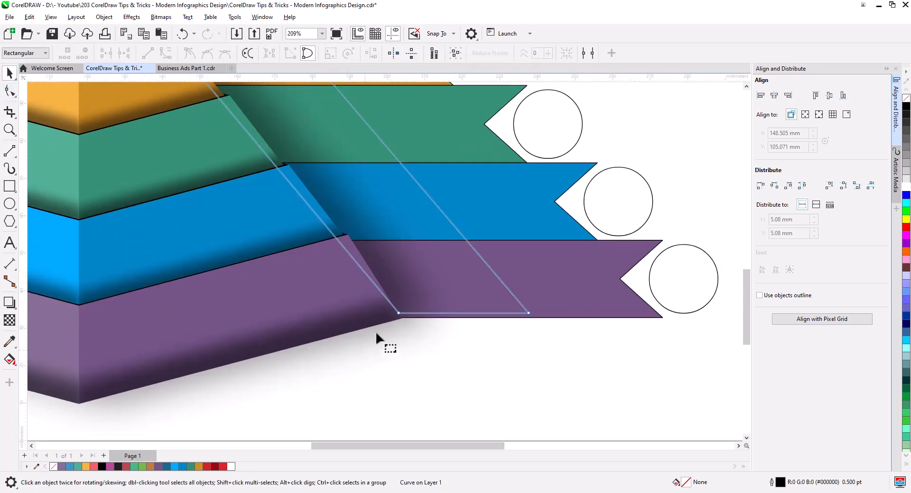
left_click_drag(398, 313, 533, 318)
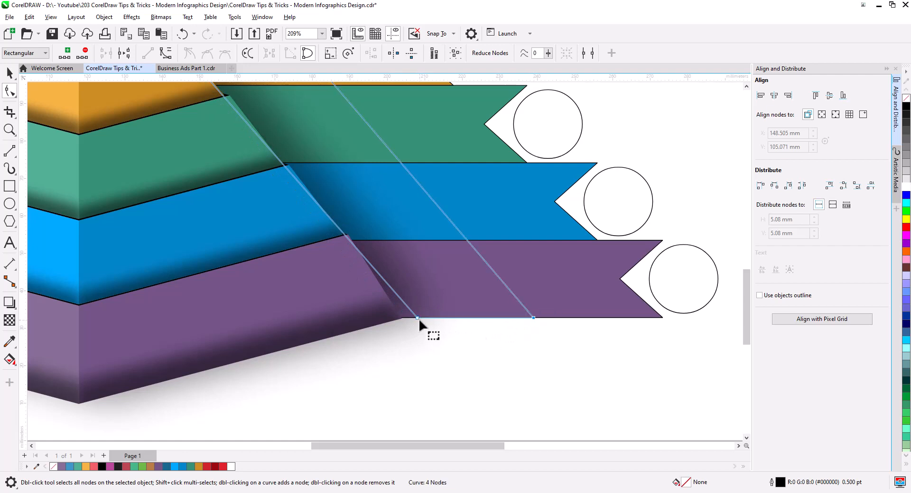
left_click_drag(416, 317, 374, 322)
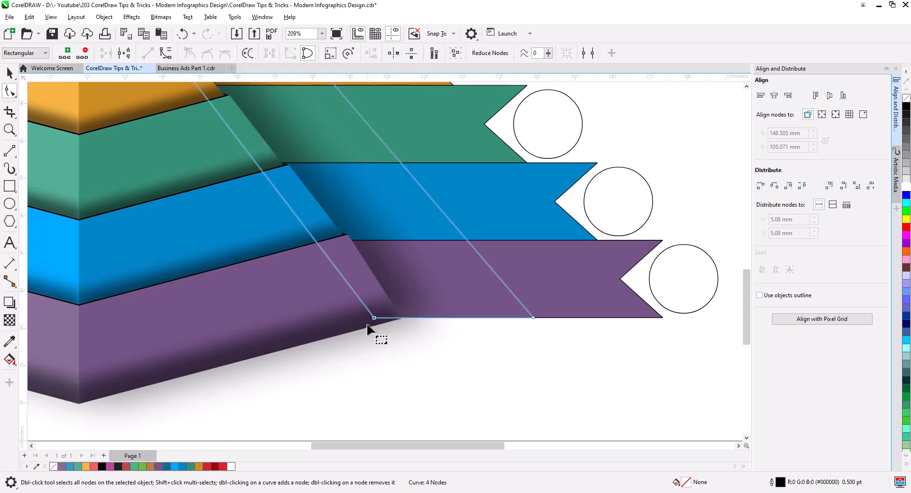
scroll(392, 356, "down", 3)
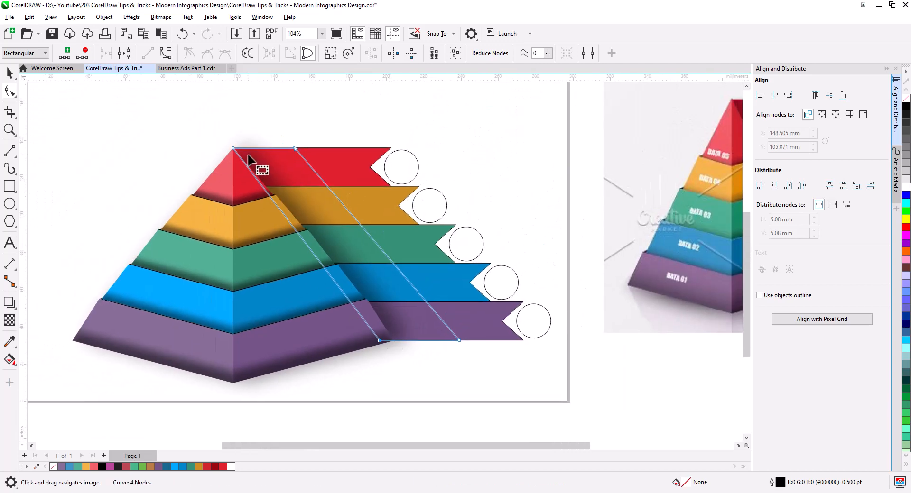
scroll(250, 156, "up", 8)
scroll(249, 166, "down", 3)
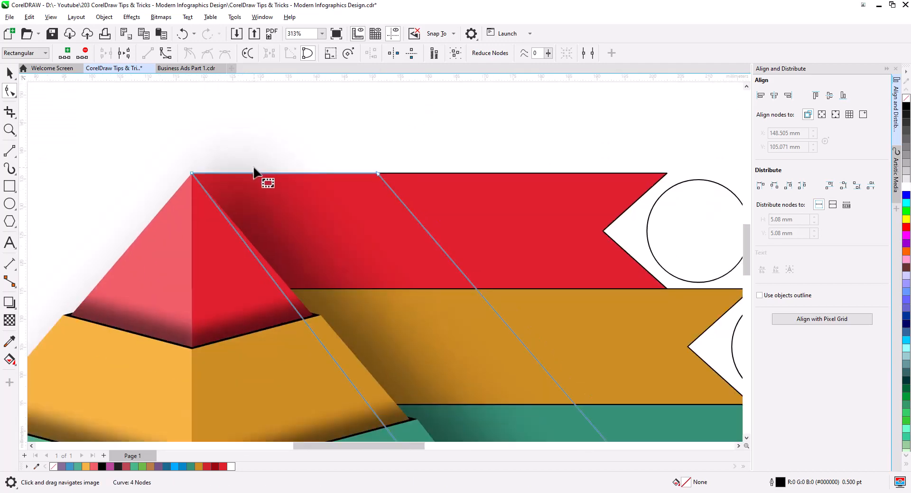
left_click(10, 73)
scroll(346, 291, "down", 3)
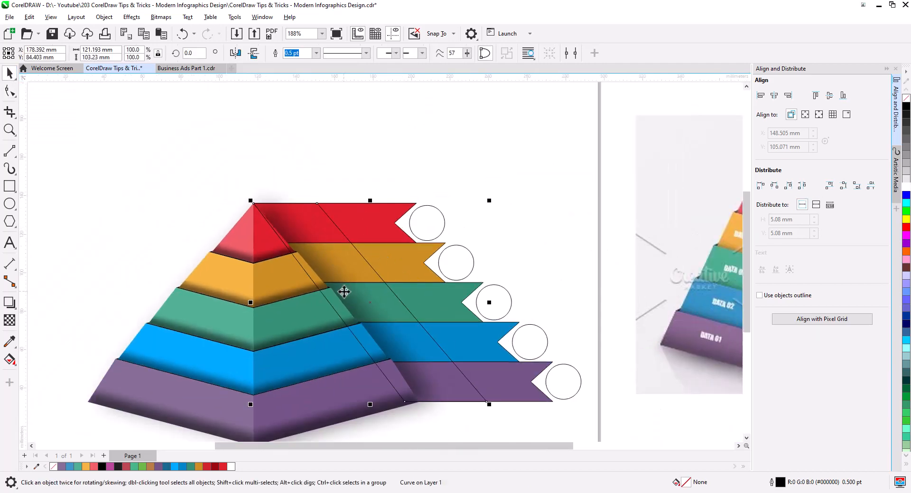
- PowerClip the separated pyramid shadow inside the slanted four-sided outline
left_click(386, 369)
right_click(386, 369)
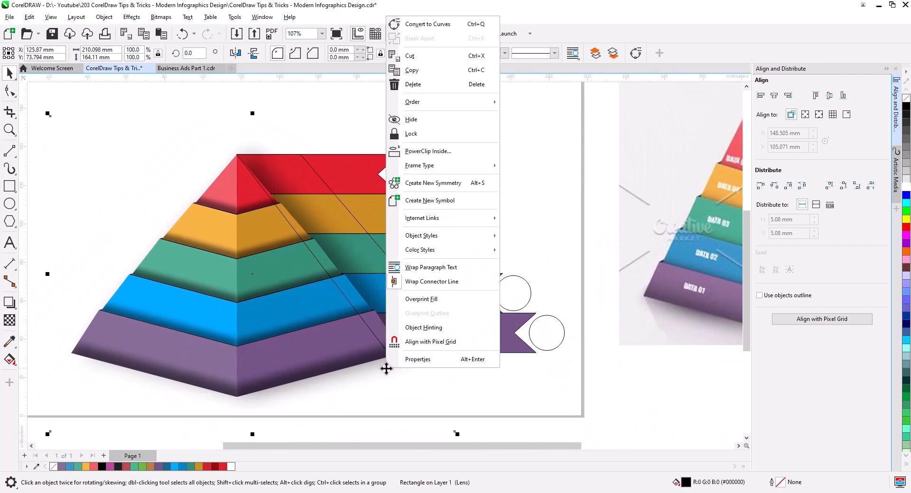
left_click(433, 153)
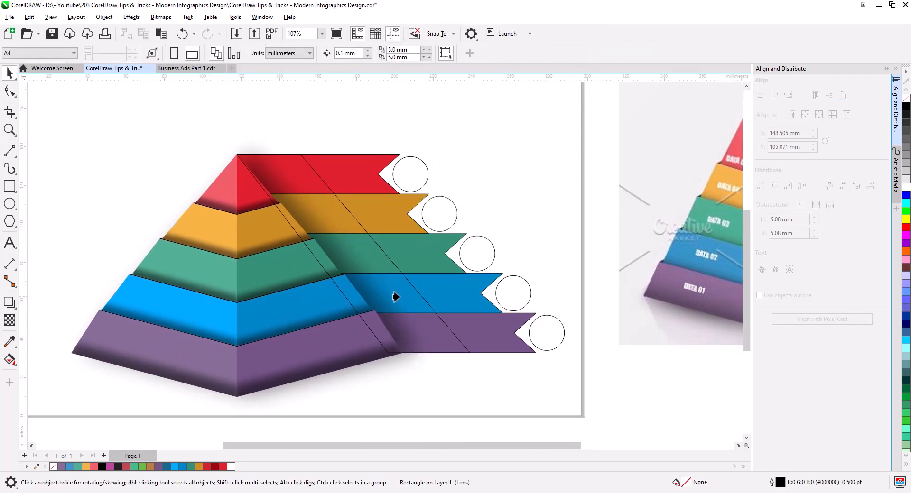
left_click(397, 297)
left_click(445, 366)
- Remove the outlines from the purple banner and from the slanted frame that holds the clipped shadow
left_click(449, 322)
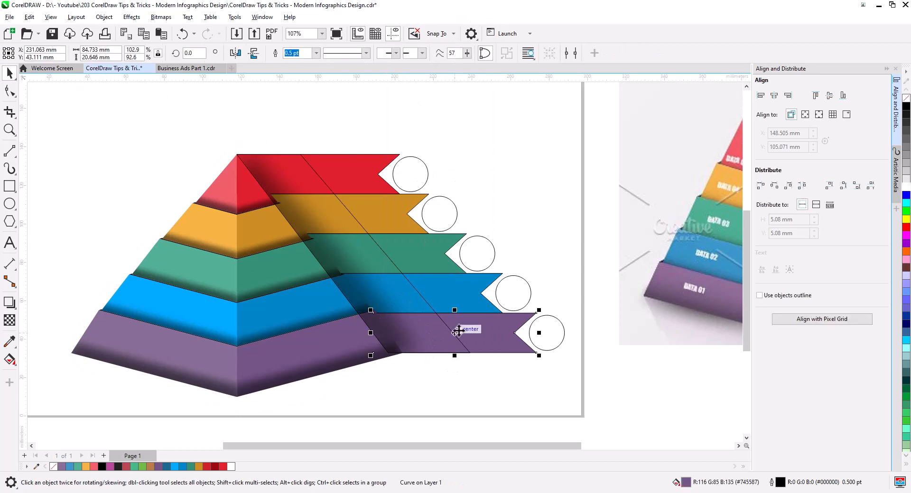
right_click(906, 98)
left_click(494, 369)
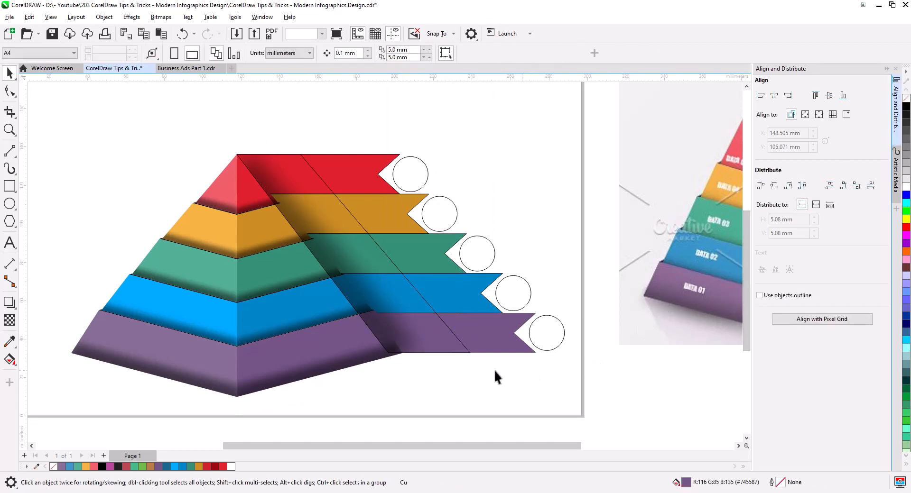
left_click(435, 311)
left_click(438, 328)
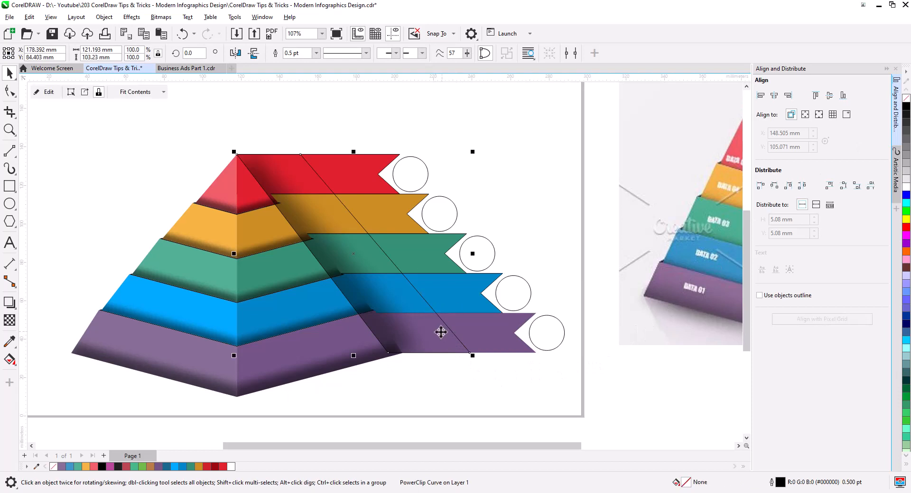
right_click(906, 102)
left_click(399, 368)
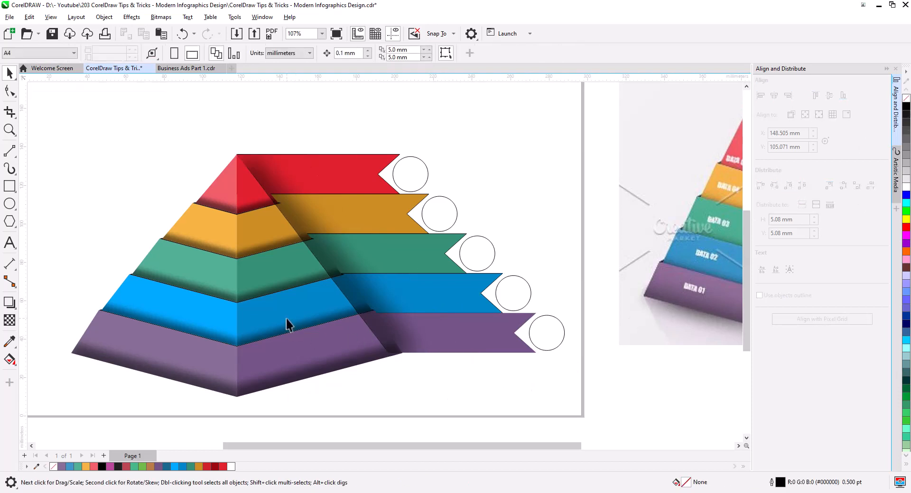
- Bring the pyramid group in front of the clipped shadow
left_click(266, 308)
right_click(266, 309)
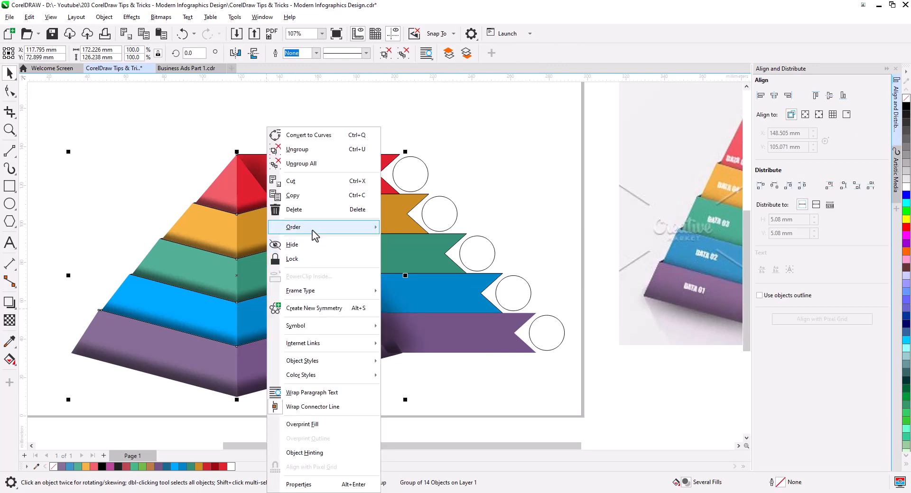
mouse_move(313, 232)
left_click(392, 269)
left_click(452, 404)
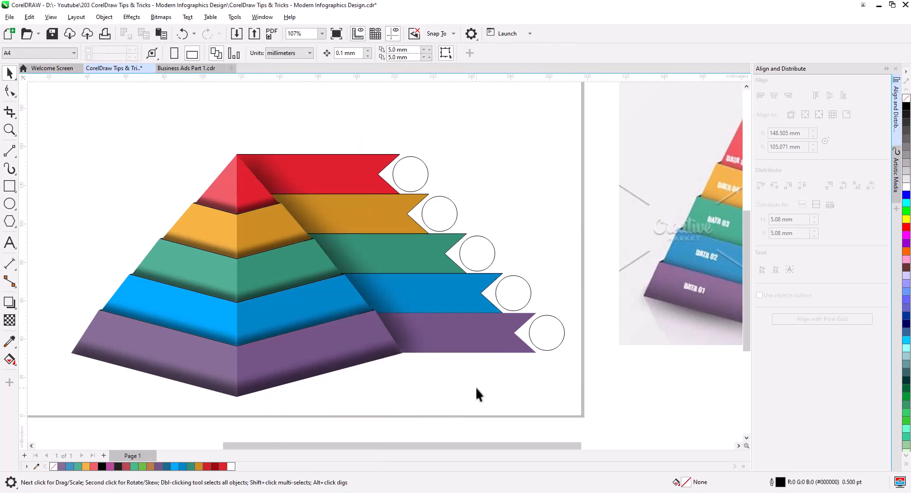
- Shrink the circle beside the purple banner to about 15 mm across and place it slightly closer to the banner's notch
scroll(445, 369, "down", 1)
left_click_drag(452, 382, 437, 375)
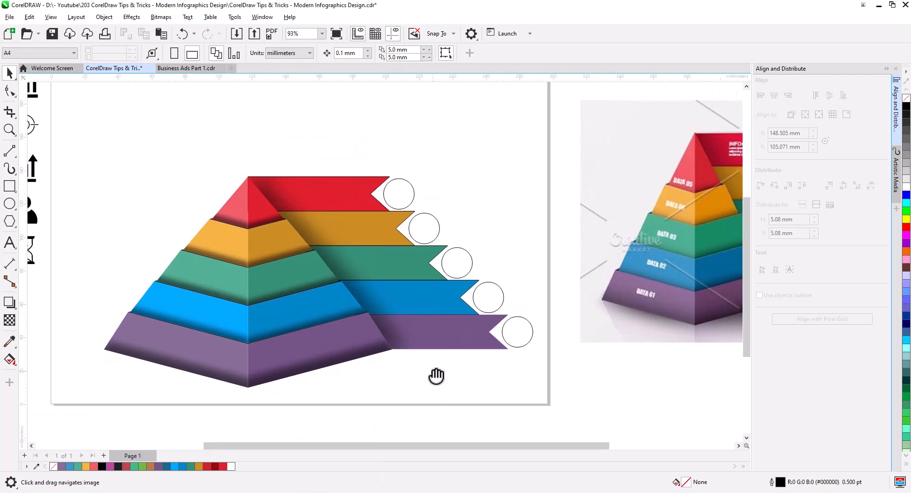
left_click(521, 335)
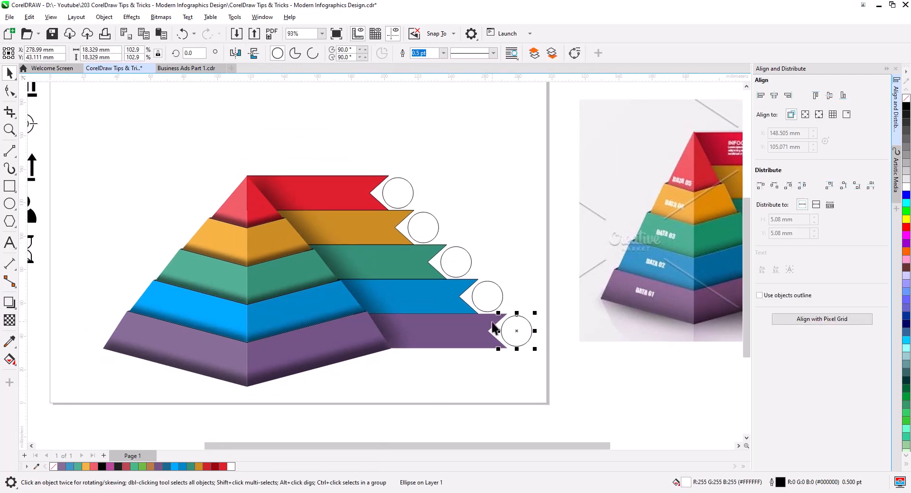
left_click_drag(536, 349, 511, 334)
scroll(518, 331, "up", 2)
- Delete the four larger circles beside the blue, green, orange and red banners
left_click(475, 280)
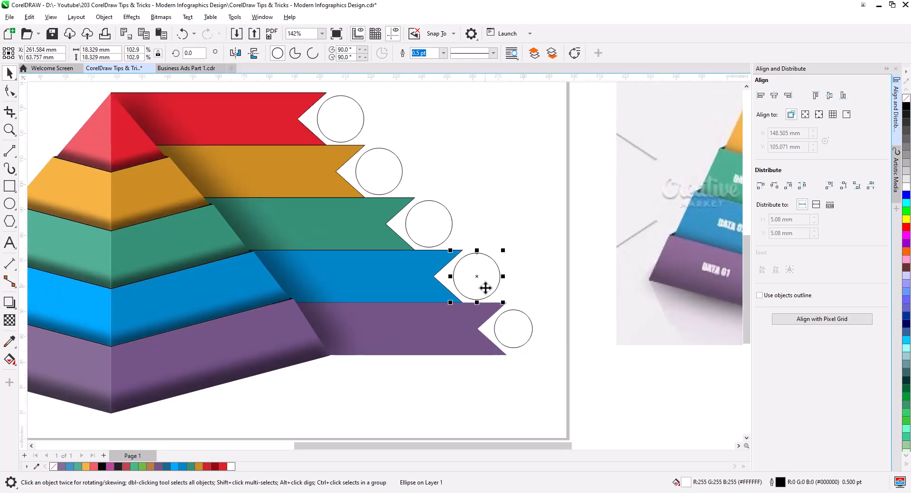
key("Delete")
left_click(439, 226)
key("Delete")
left_click(384, 172)
key("Delete")
left_click(344, 131)
key("Delete")
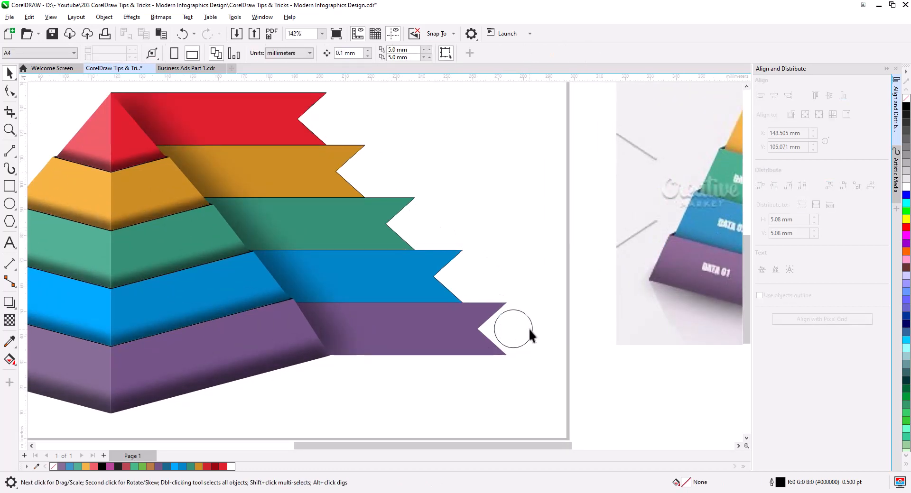
- Copy the small circle to the blue banner's notch and repeat the duplication for the green, orange and red banners
left_click_drag(519, 326, 479, 278)
left_click(498, 300)
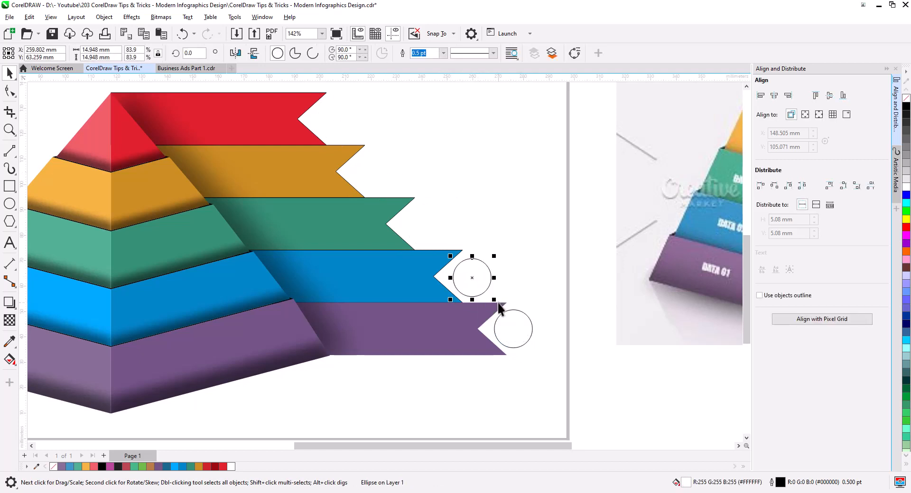
key("ctrl+r")
key("ctrl+r")
key("ctrl+r")
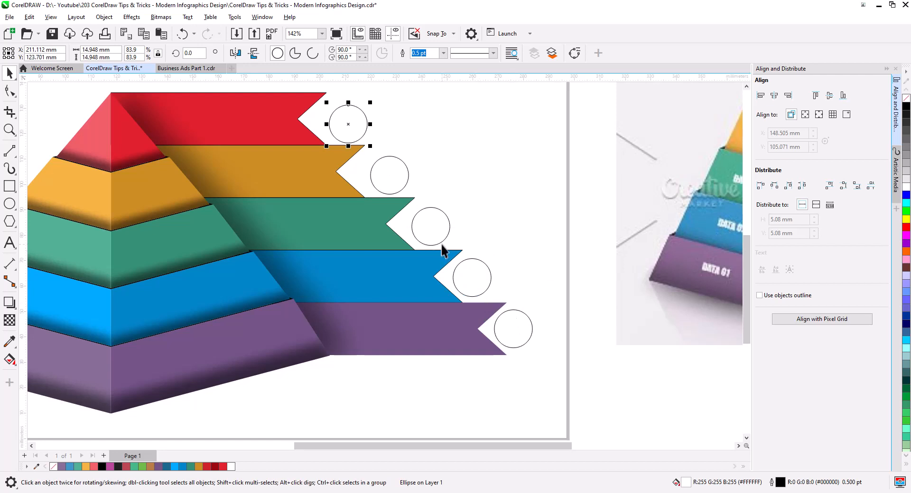
- Vertically centre the two uppermost circles on the red and orange banners respectively
left_click(280, 127, "shift")
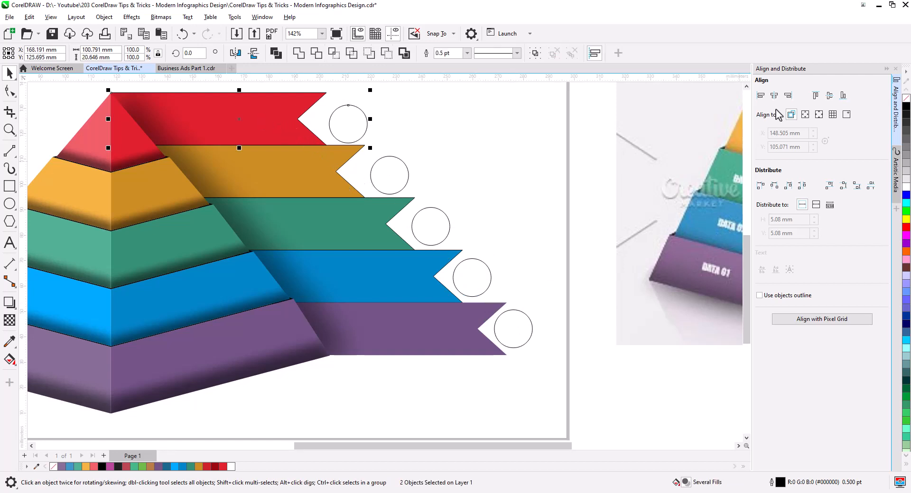
left_click(829, 98)
left_click(525, 150)
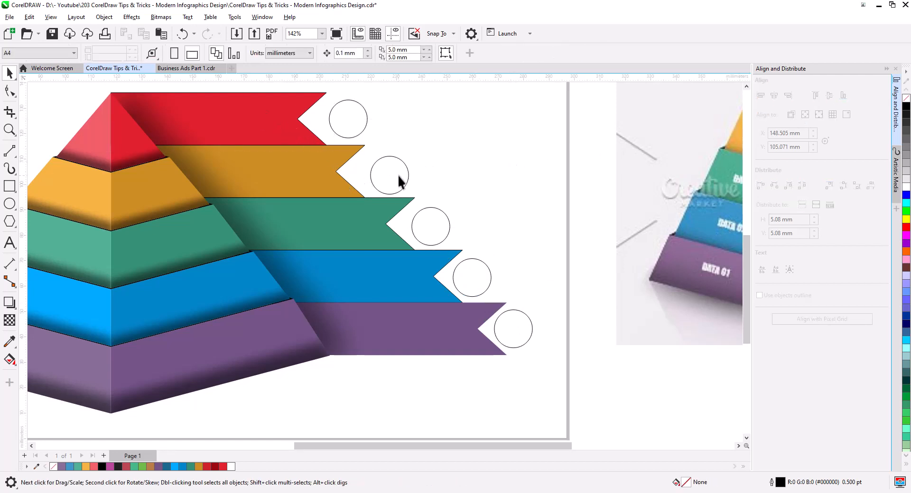
left_click(401, 179)
left_click(314, 172, "shift")
left_click(830, 97)
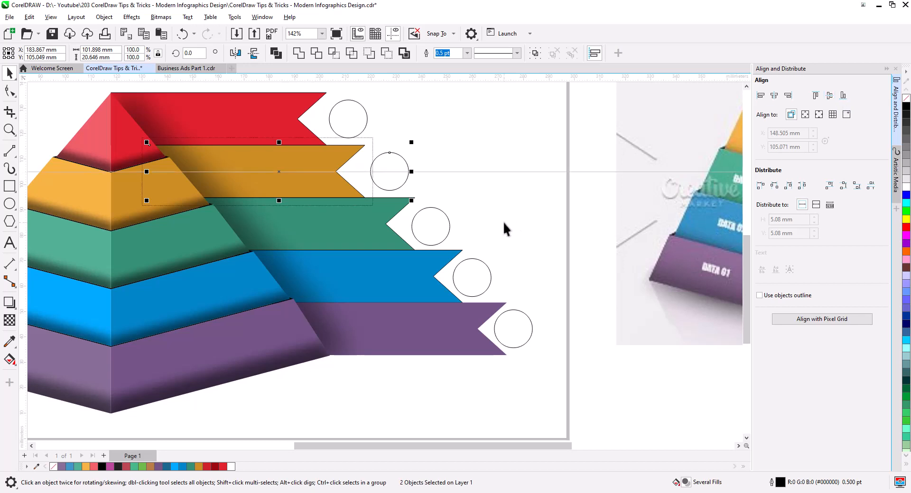
- Vertically centre the remaining three circles on the green, blue and purple banners respectively
left_click(424, 230)
left_click(351, 227, "shift")
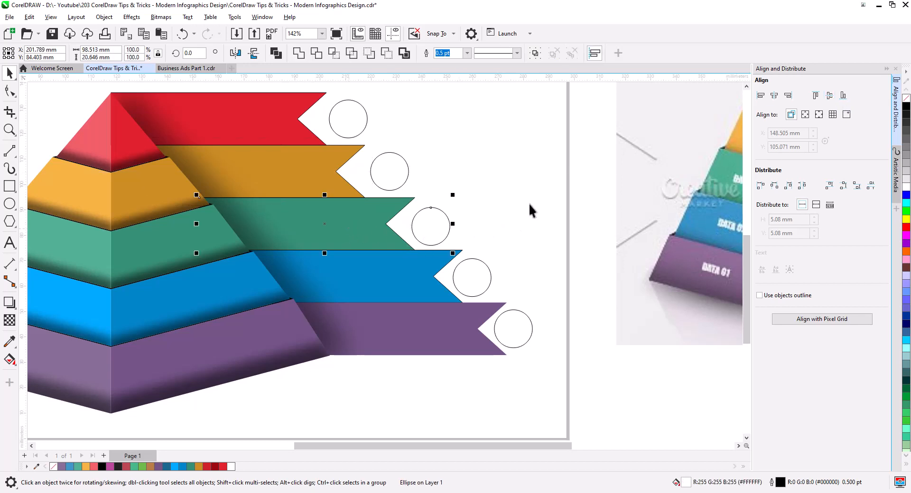
left_click(829, 98)
left_click(488, 267)
left_click(361, 280, "shift")
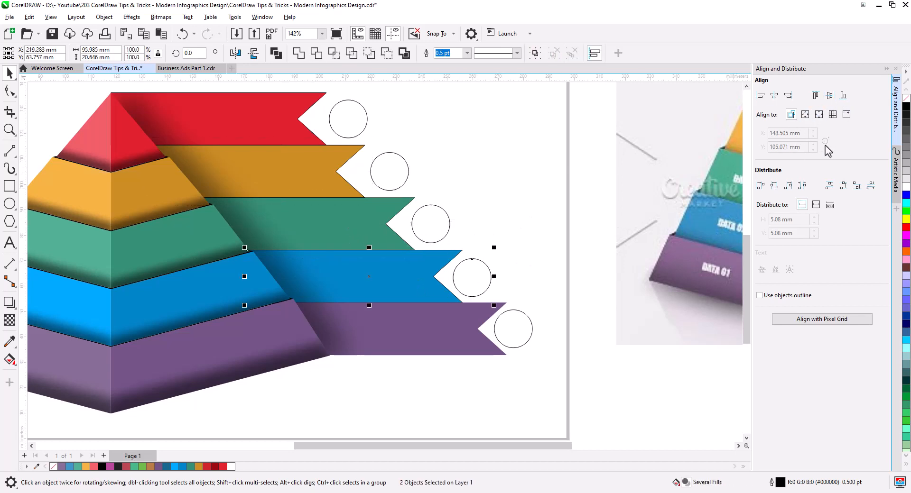
left_click(829, 97)
left_click(515, 327)
left_click(455, 328, "shift")
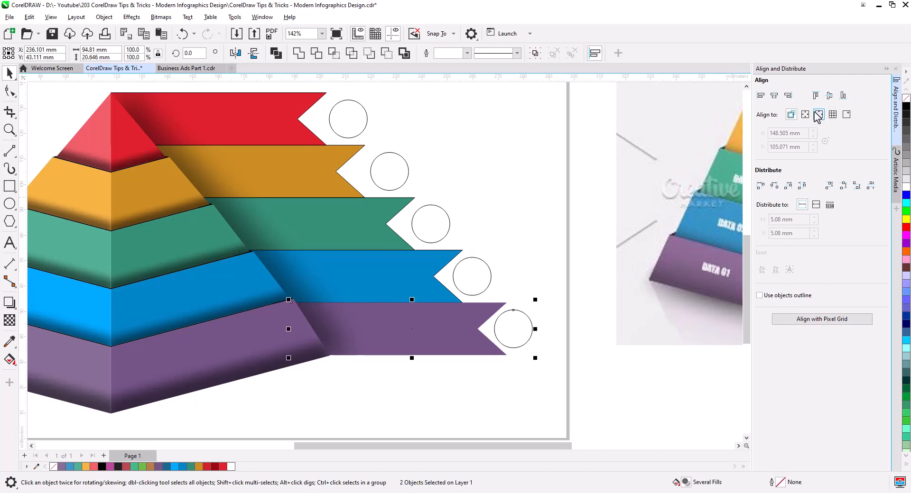
left_click(829, 95)
- Move the circles of the red, orange and green banners slightly closer to their notches
left_click(533, 179)
left_click_drag(393, 180, 339, 121)
left_click_drag(426, 229, 422, 229)
left_click(491, 239)
- Apply a drop shadow to all five circles, offset about -2.3 mm and -1.95 mm, with opacity 60 and feather 15
left_click_drag(545, 375, 260, 91)
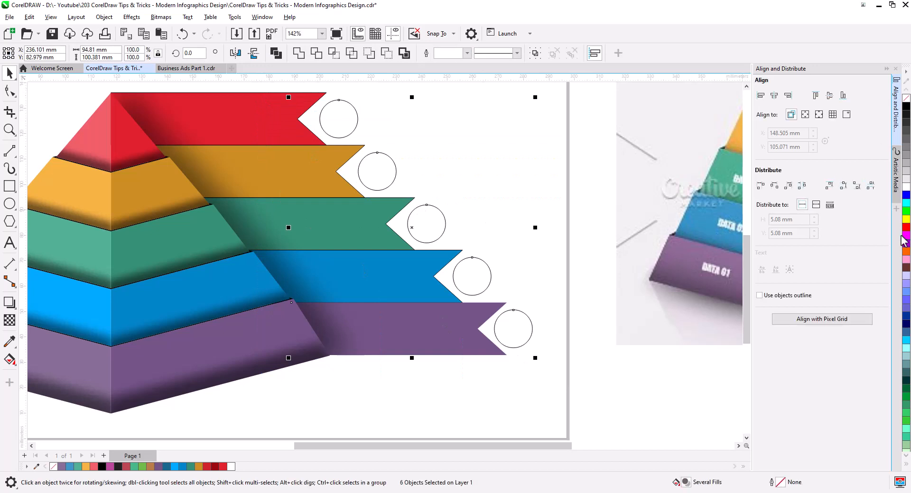
left_click(439, 339, "shift")
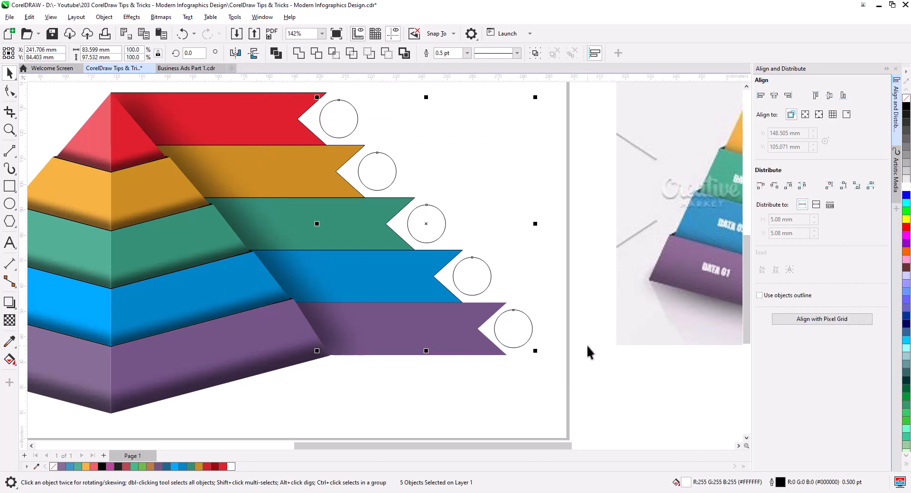
right_click(906, 98)
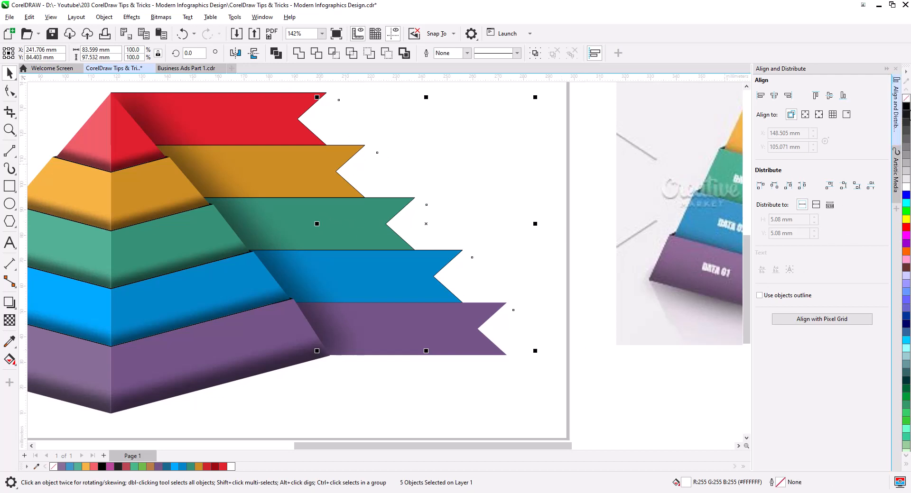
right_click(906, 107)
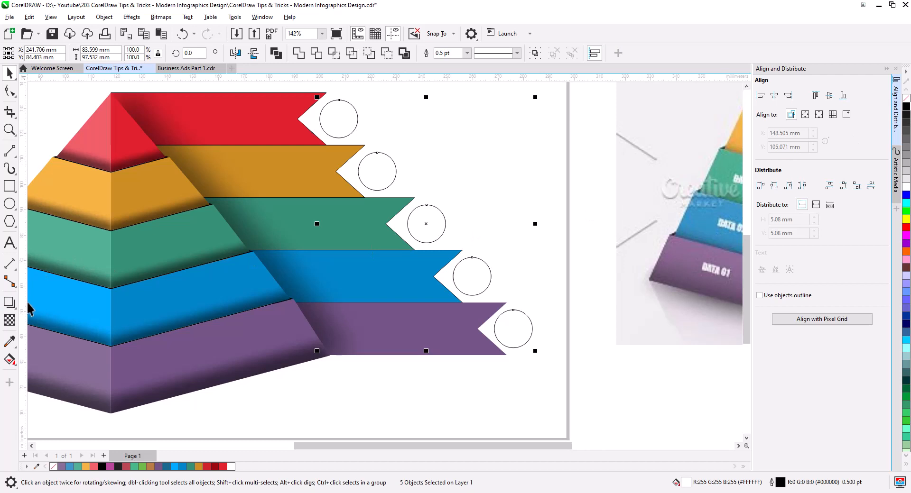
left_click(10, 302)
left_click_drag(426, 223, 316, 315)
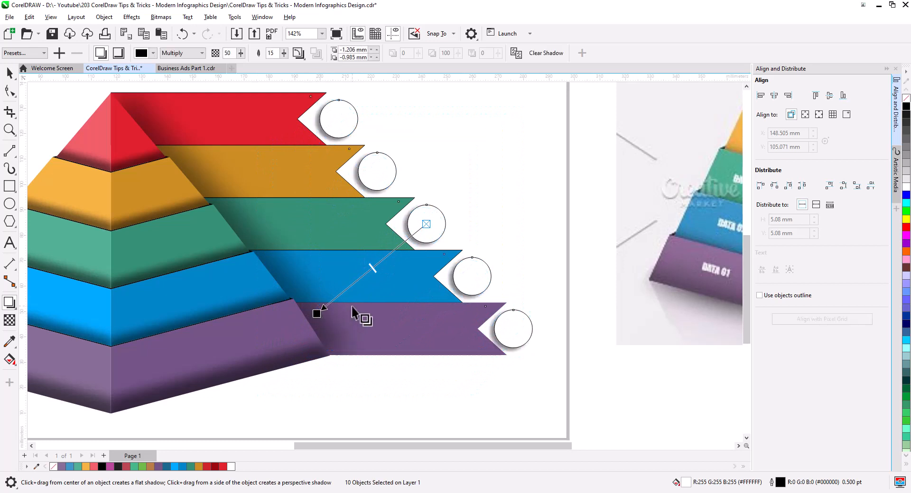
left_click_drag(375, 266, 357, 281)
left_click_drag(317, 313, 313, 317)
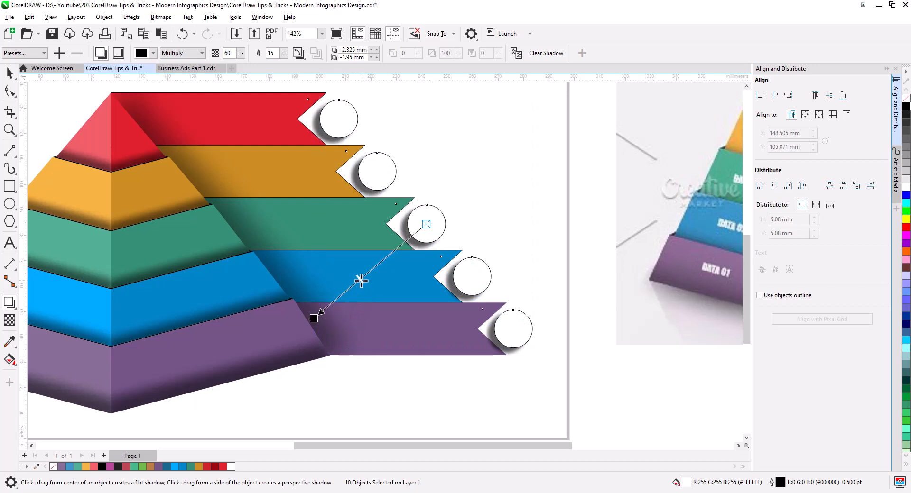
left_click(10, 72)
- Shrink the five black icons together to about 7 mm wide and place them beside the banners' circles
scroll(476, 382, "down", 1)
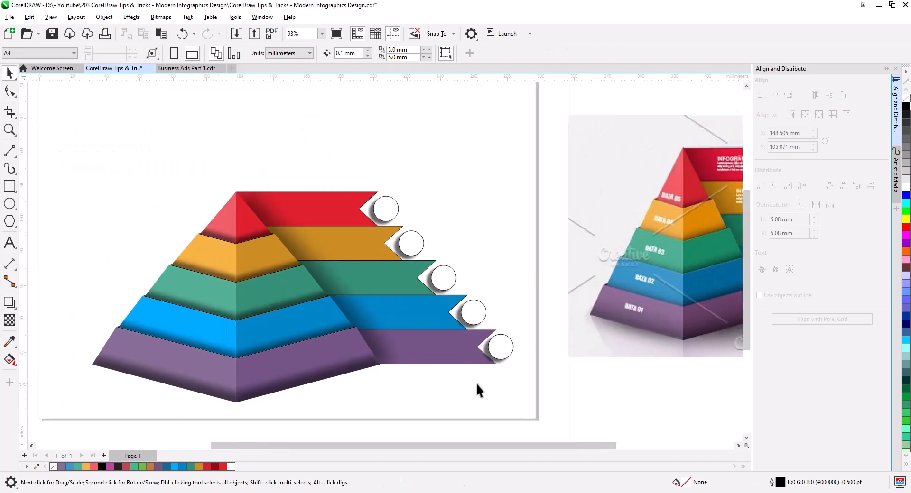
left_click_drag(476, 382, 522, 346)
left_click_drag(157, 189, 180, 219)
scroll(203, 257, "down", 1)
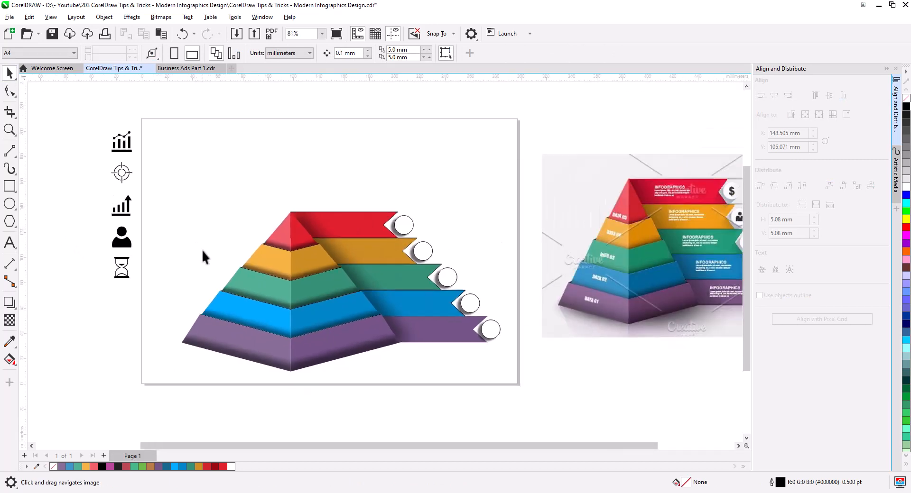
left_click_drag(169, 291, 70, 120)
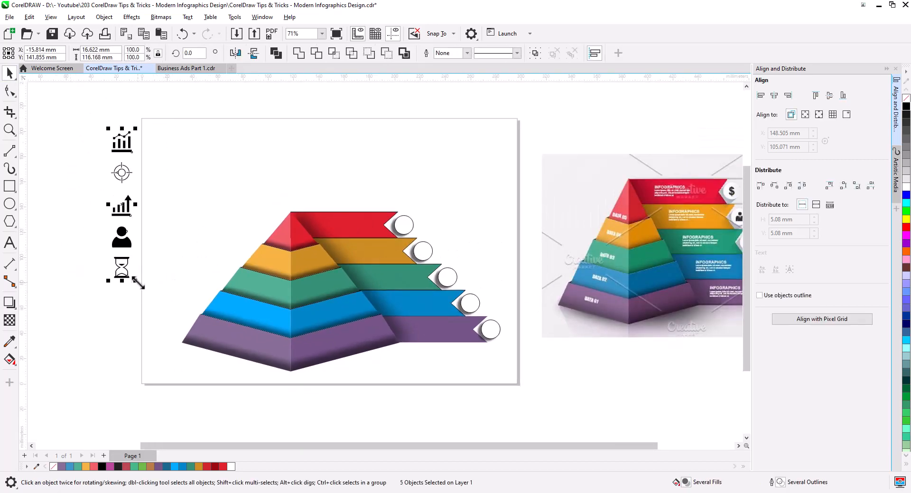
left_click_drag(138, 283, 476, 243)
scroll(483, 251, "up", 4)
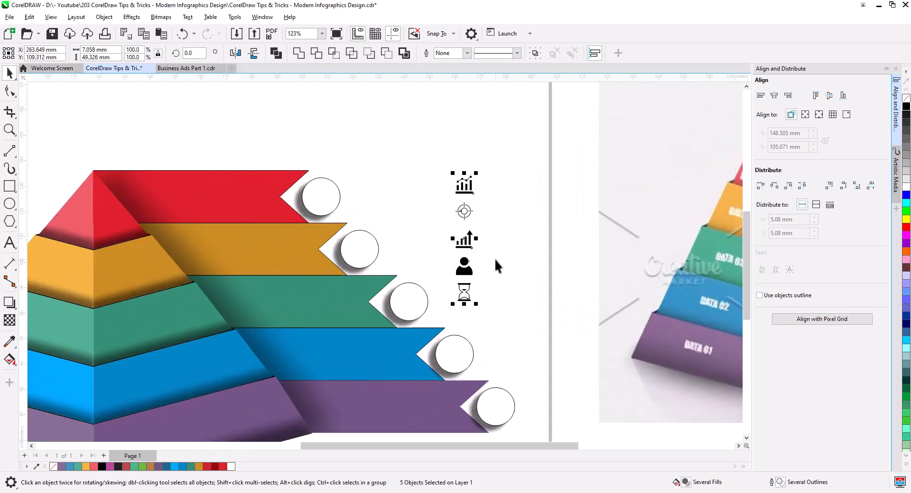
scroll(494, 260, "up", 1)
- Centre the bar chart icon with the trend line inside the red banner's circle, horizontally and vertically
left_click_drag(505, 299, 464, 260)
scroll(461, 267, "up", 1)
left_click(460, 266)
left_click(409, 256)
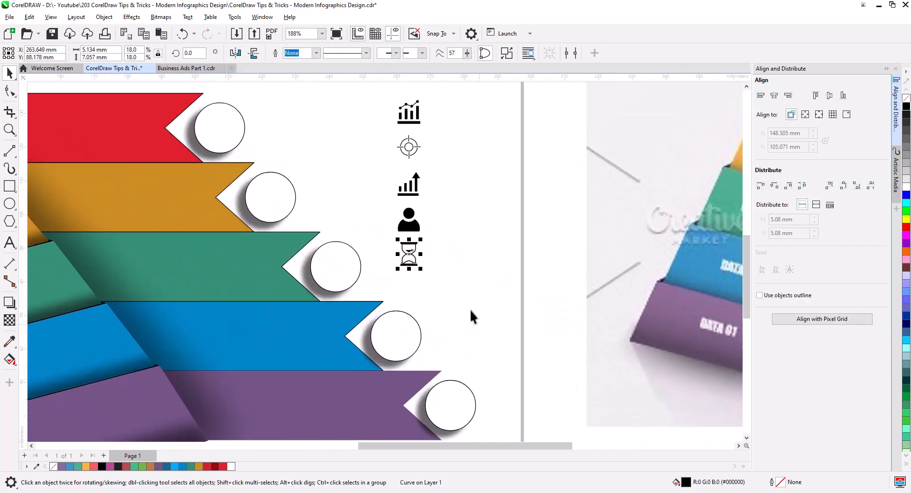
left_click_drag(470, 311, 470, 325)
left_click(416, 130, "shift")
left_click(424, 147)
left_click(417, 125)
left_click(234, 143, "shift")
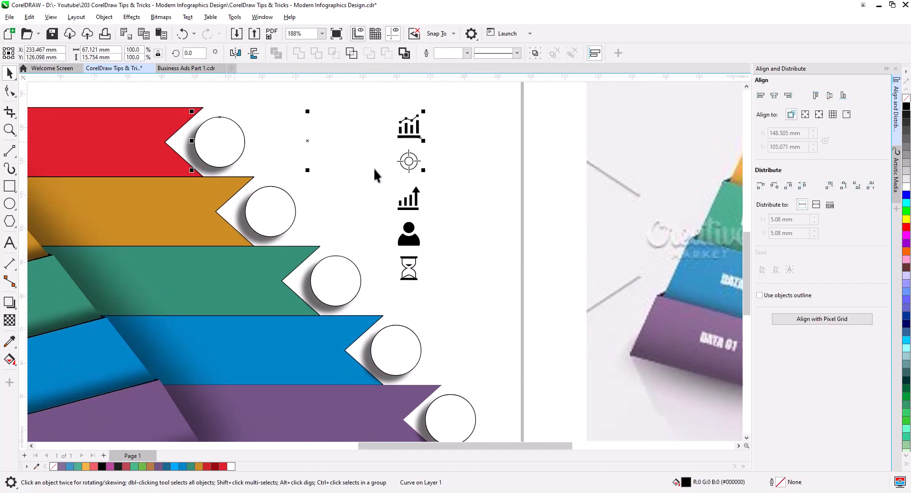
left_click(774, 95)
left_click(829, 96)
- Centre the target icon in the orange banner's circle and the rising-bars arrow icon in the green banner's circle
left_click(409, 162)
left_click(277, 203, "shift")
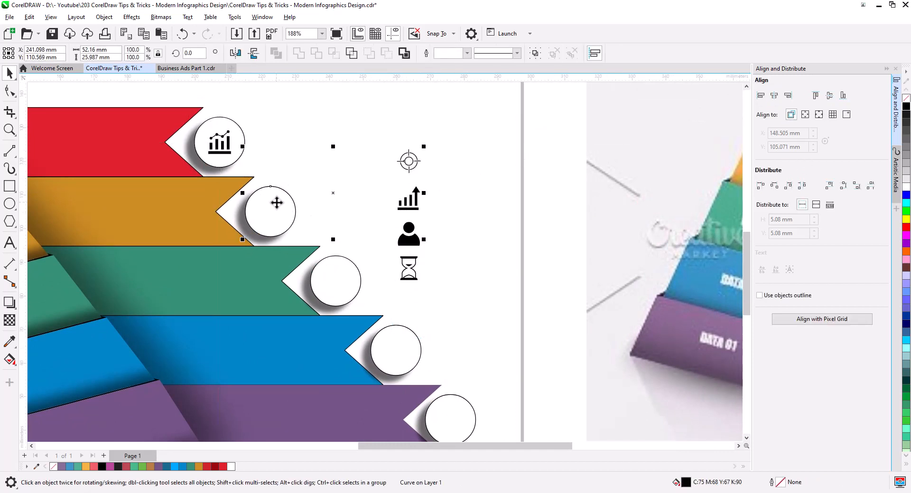
left_click(774, 95)
left_click(829, 96)
left_click(408, 198)
left_click(360, 272, "shift")
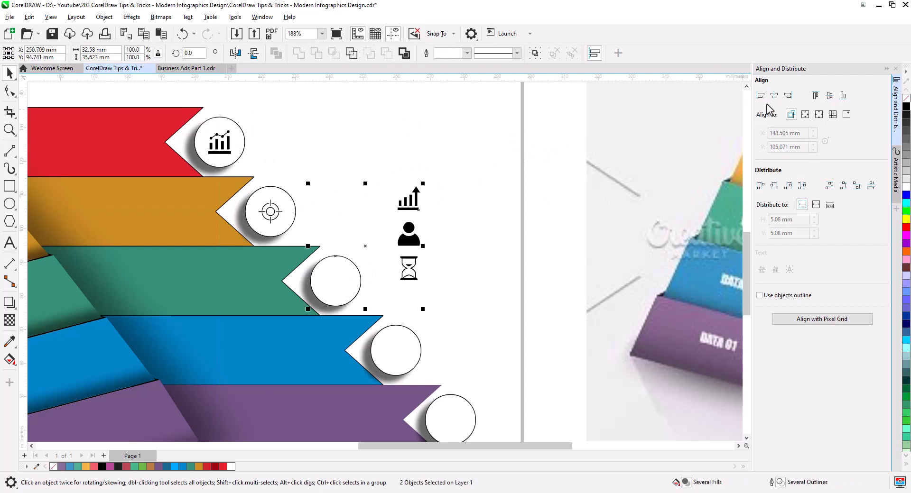
left_click(774, 96)
left_click(830, 95)
- Centre the person icon inside the blue banner's circle, horizontally and vertically
left_click(408, 235)
left_click(379, 368, "shift")
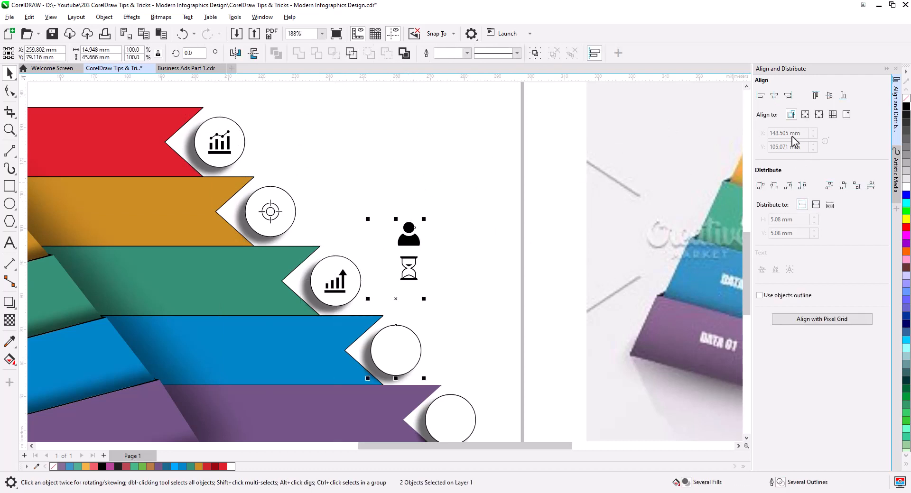
left_click(773, 96)
left_click(829, 96)
- Centre the hourglass icon inside the purple banner's circle, horizontally and vertically
left_click(409, 268)
left_click(472, 408, "shift")
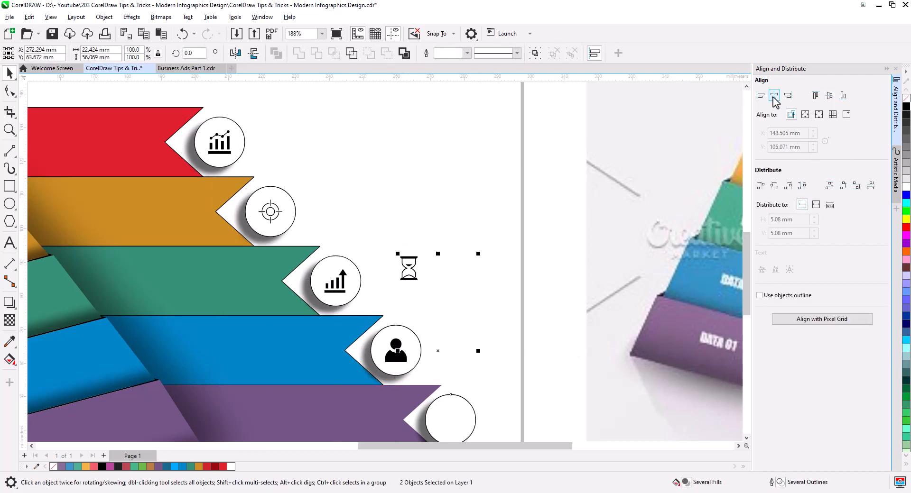
left_click(773, 95)
left_click(829, 96)
left_click(437, 168)
scroll(437, 168, "down", 2)
left_click(447, 314)
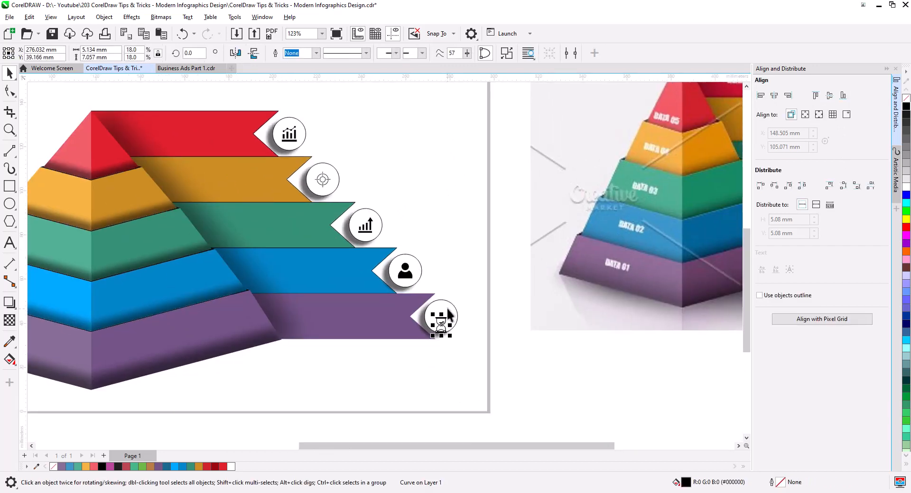
left_click(451, 329, "shift")
left_click(773, 95)
left_click(829, 96)
left_click(516, 357)
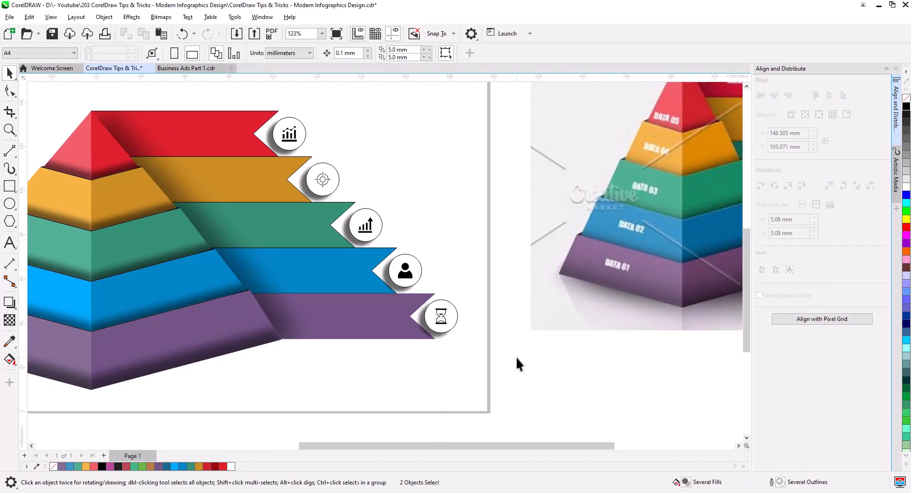
left_click(447, 302)
left_click(417, 275, "shift")
left_click(374, 213, "shift")
left_click(333, 174, "shift")
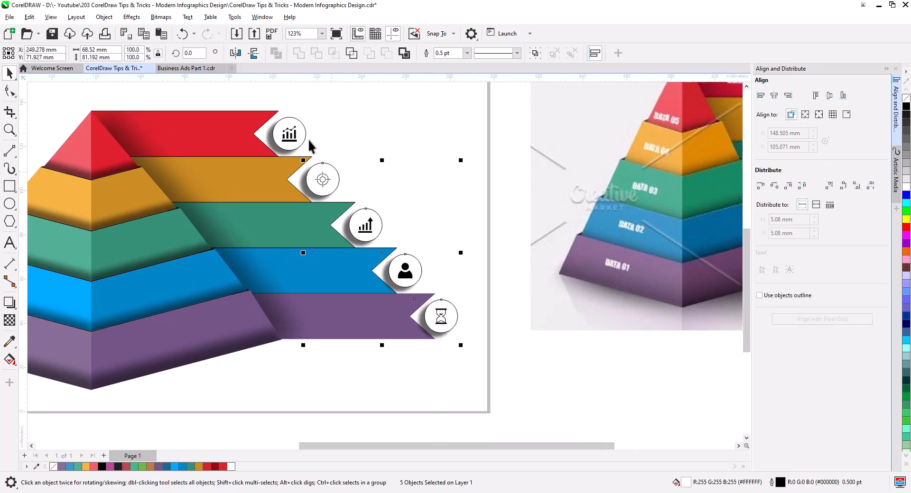
left_click(307, 141, "shift")
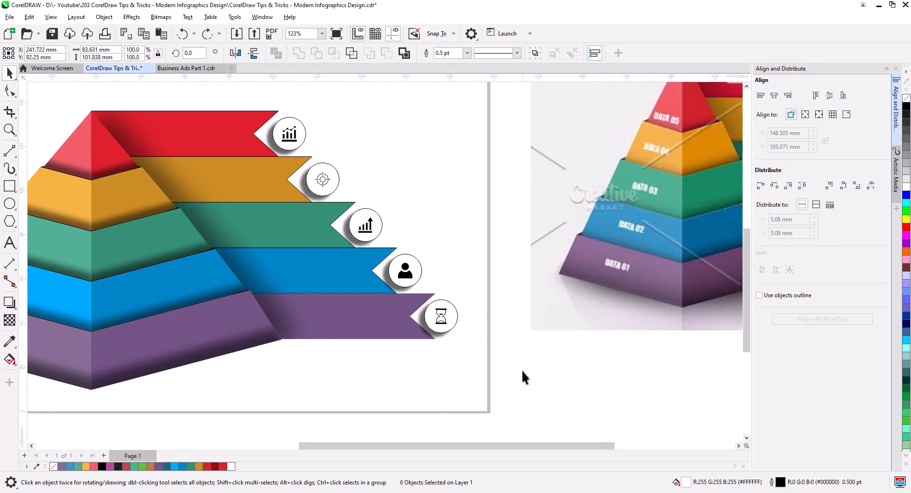
left_click(523, 371)
- Remove the outline from all five circles beside the banners
scroll(523, 370, "down", 1)
left_click_drag(543, 379, 479, 361)
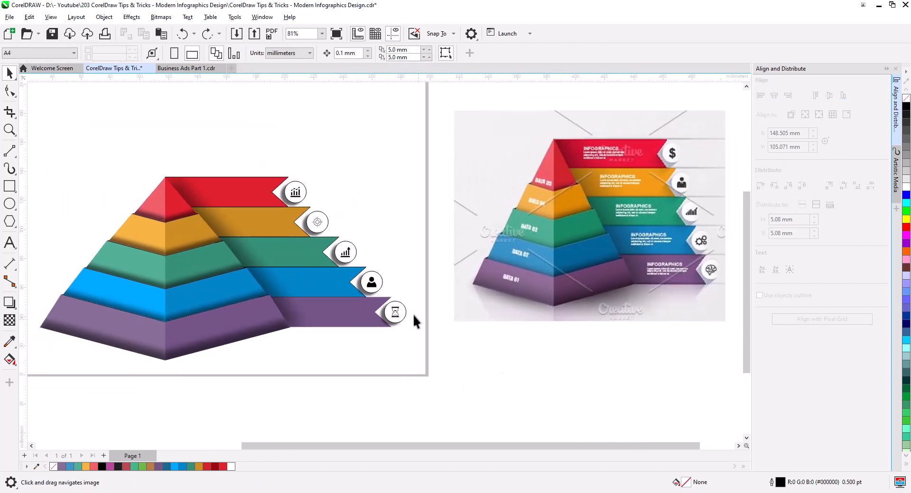
left_click(395, 312)
left_click(372, 283, "shift")
left_click(346, 252, "shift")
left_click(317, 222, "shift")
left_click(295, 192, "shift")
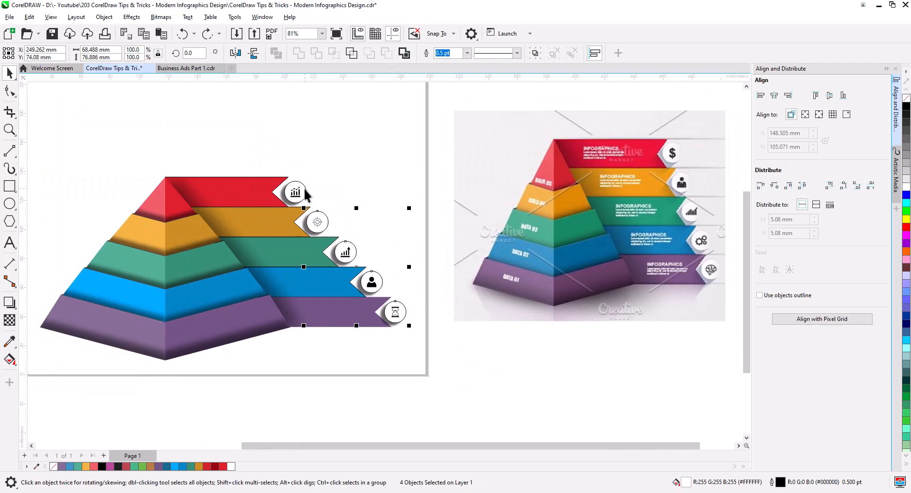
right_click(906, 99)
left_click(410, 394)
- Move the whole pyramid infographic up so that it sits vertically centred on the page
left_click_drag(112, 283, 223, 272)
scroll(213, 270, "down", 1)
left_click_drag(136, 158, 481, 357)
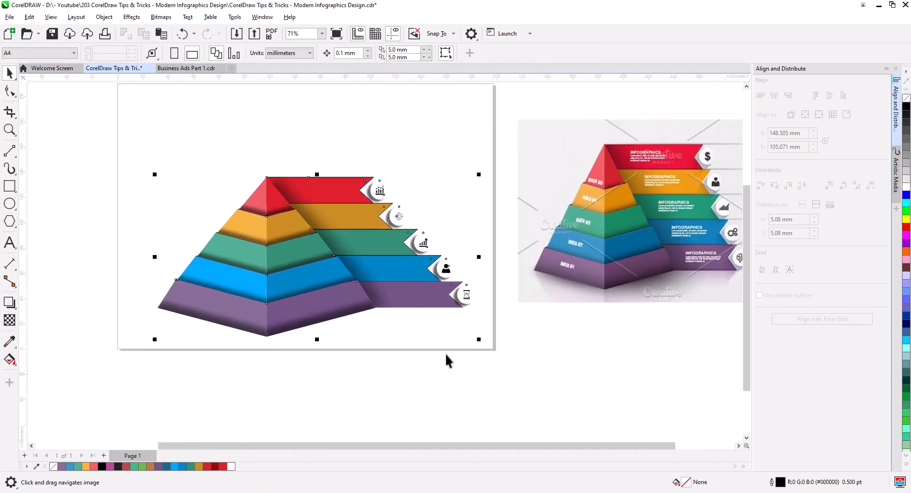
left_click_drag(363, 298, 290, 260)
- Add a page-sized rectangle behind the infographic and fill it with the light grey sampled from the reference image's background
double_click(10, 187)
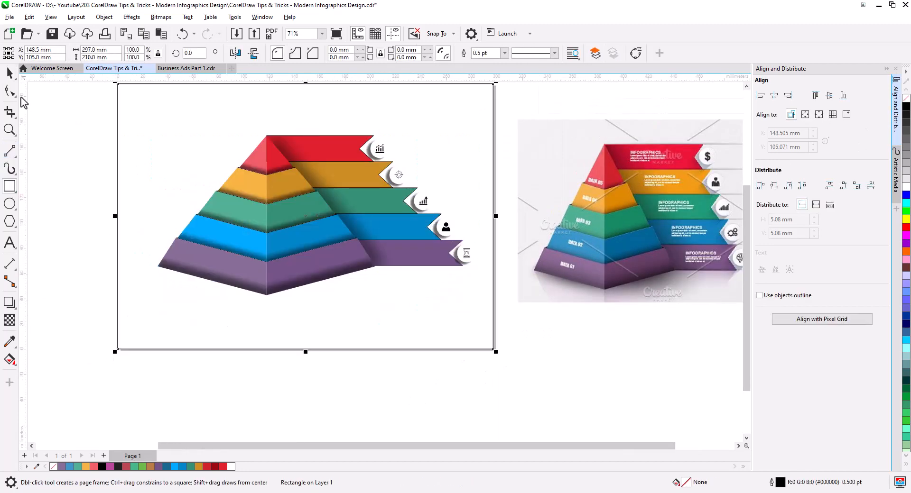
left_click(9, 342)
left_click(579, 170)
left_click(463, 132)
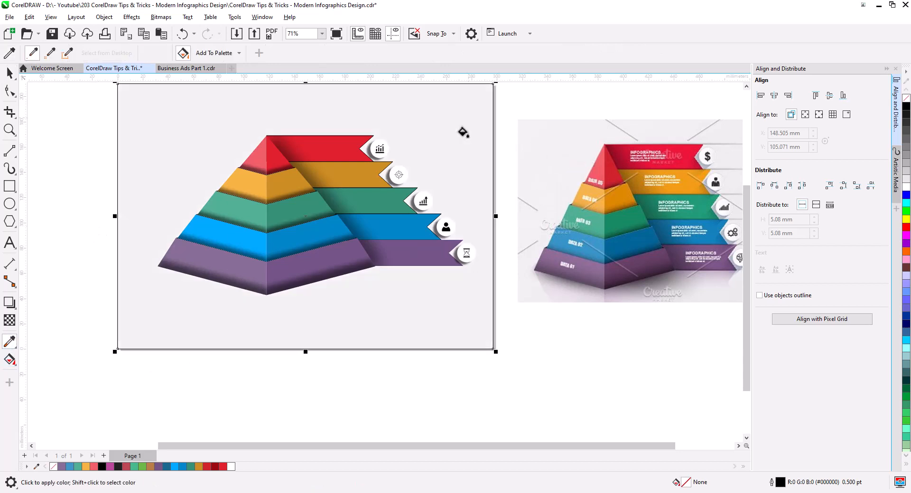